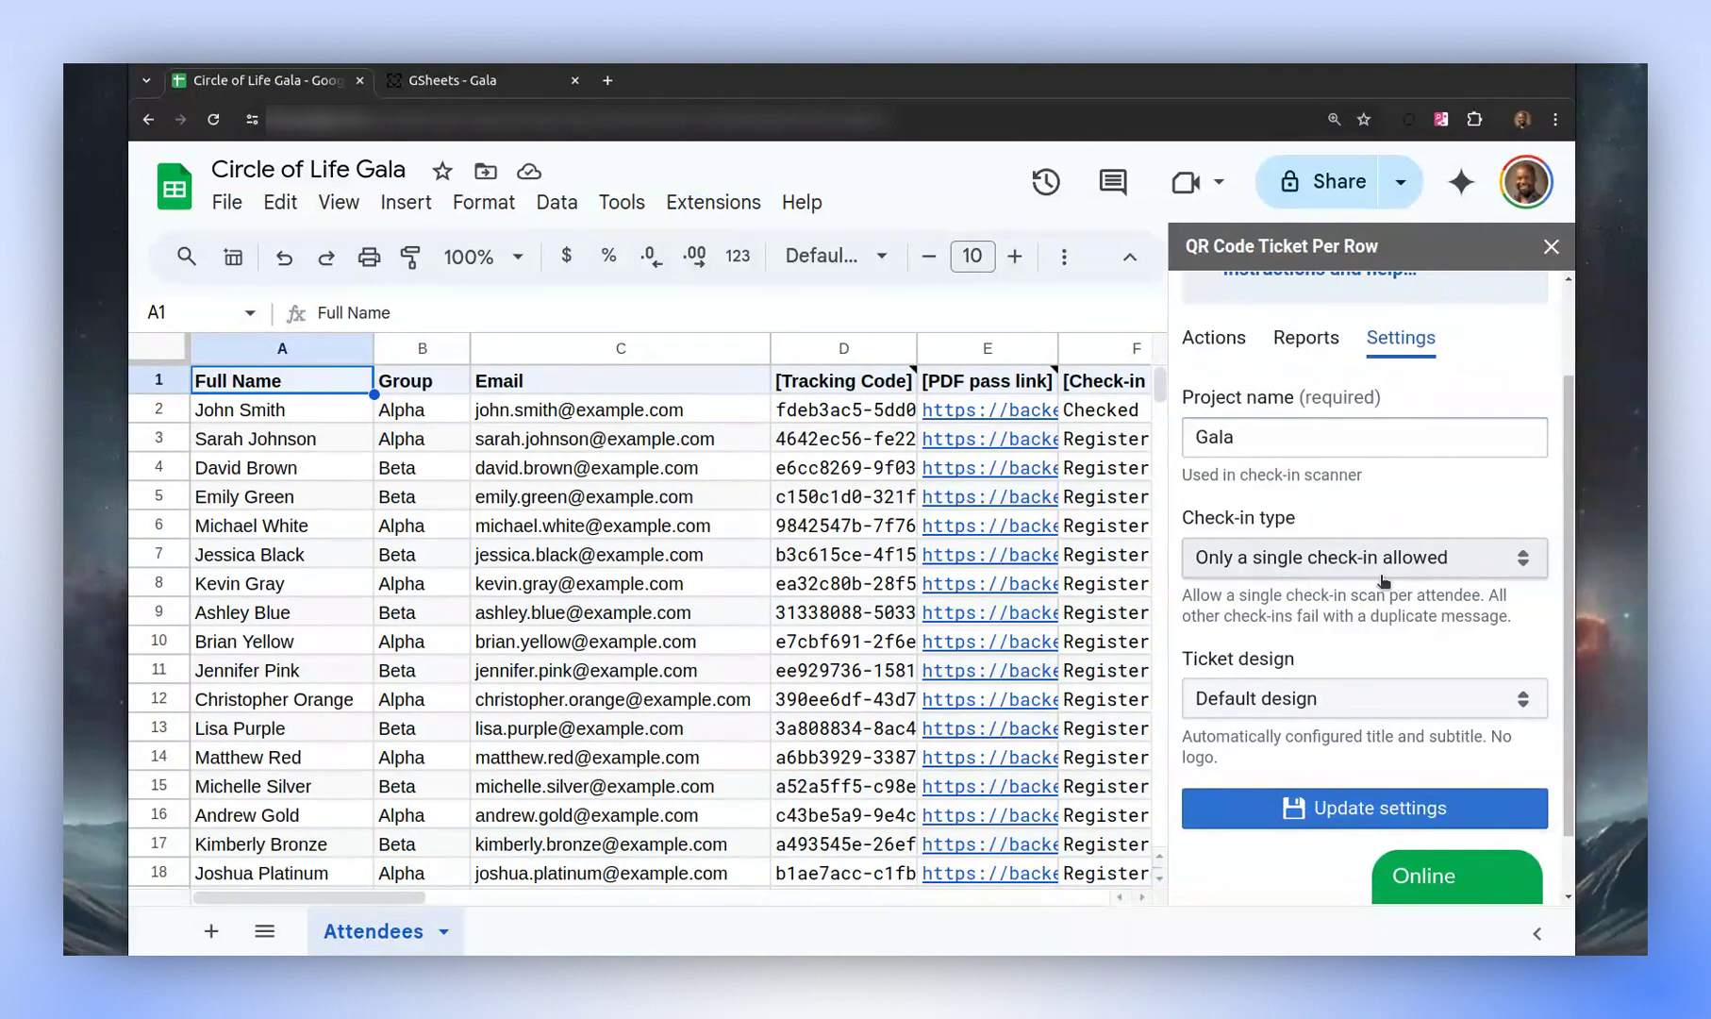
Select the attendee's name in cell A2 of the Gala attendee list
click(282, 410)
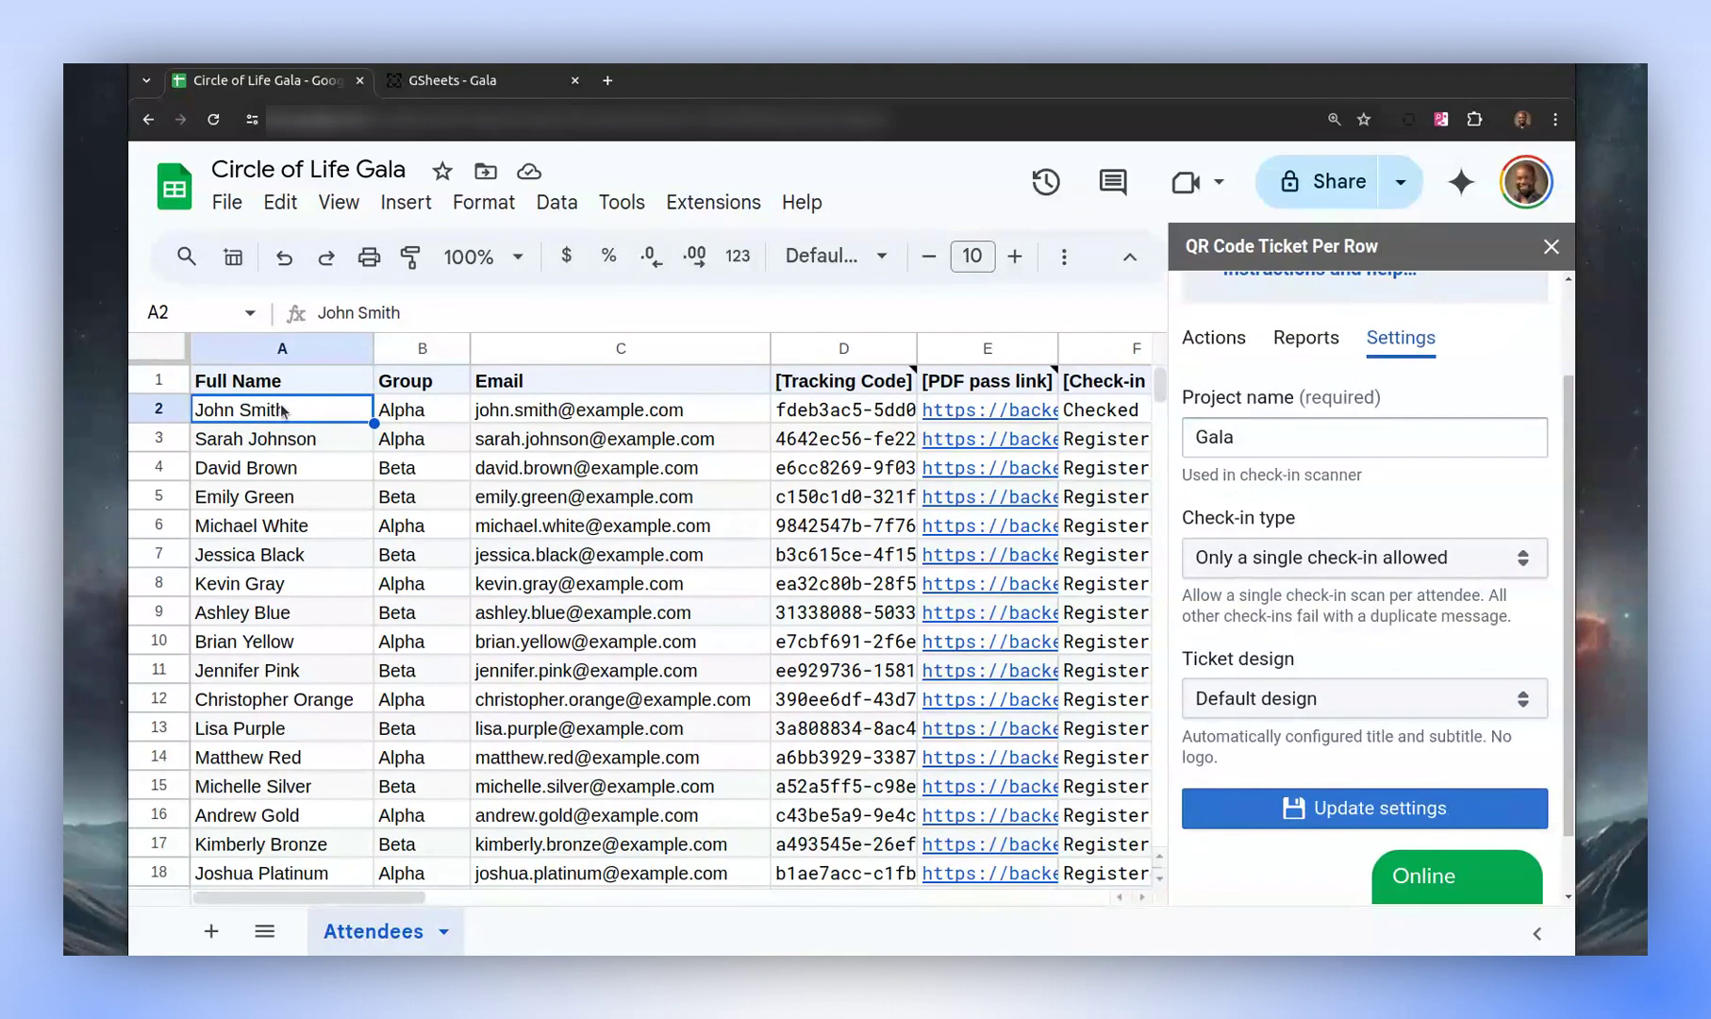
In the check-in app, search for the attendee by pasting the copied name
click(500, 83)
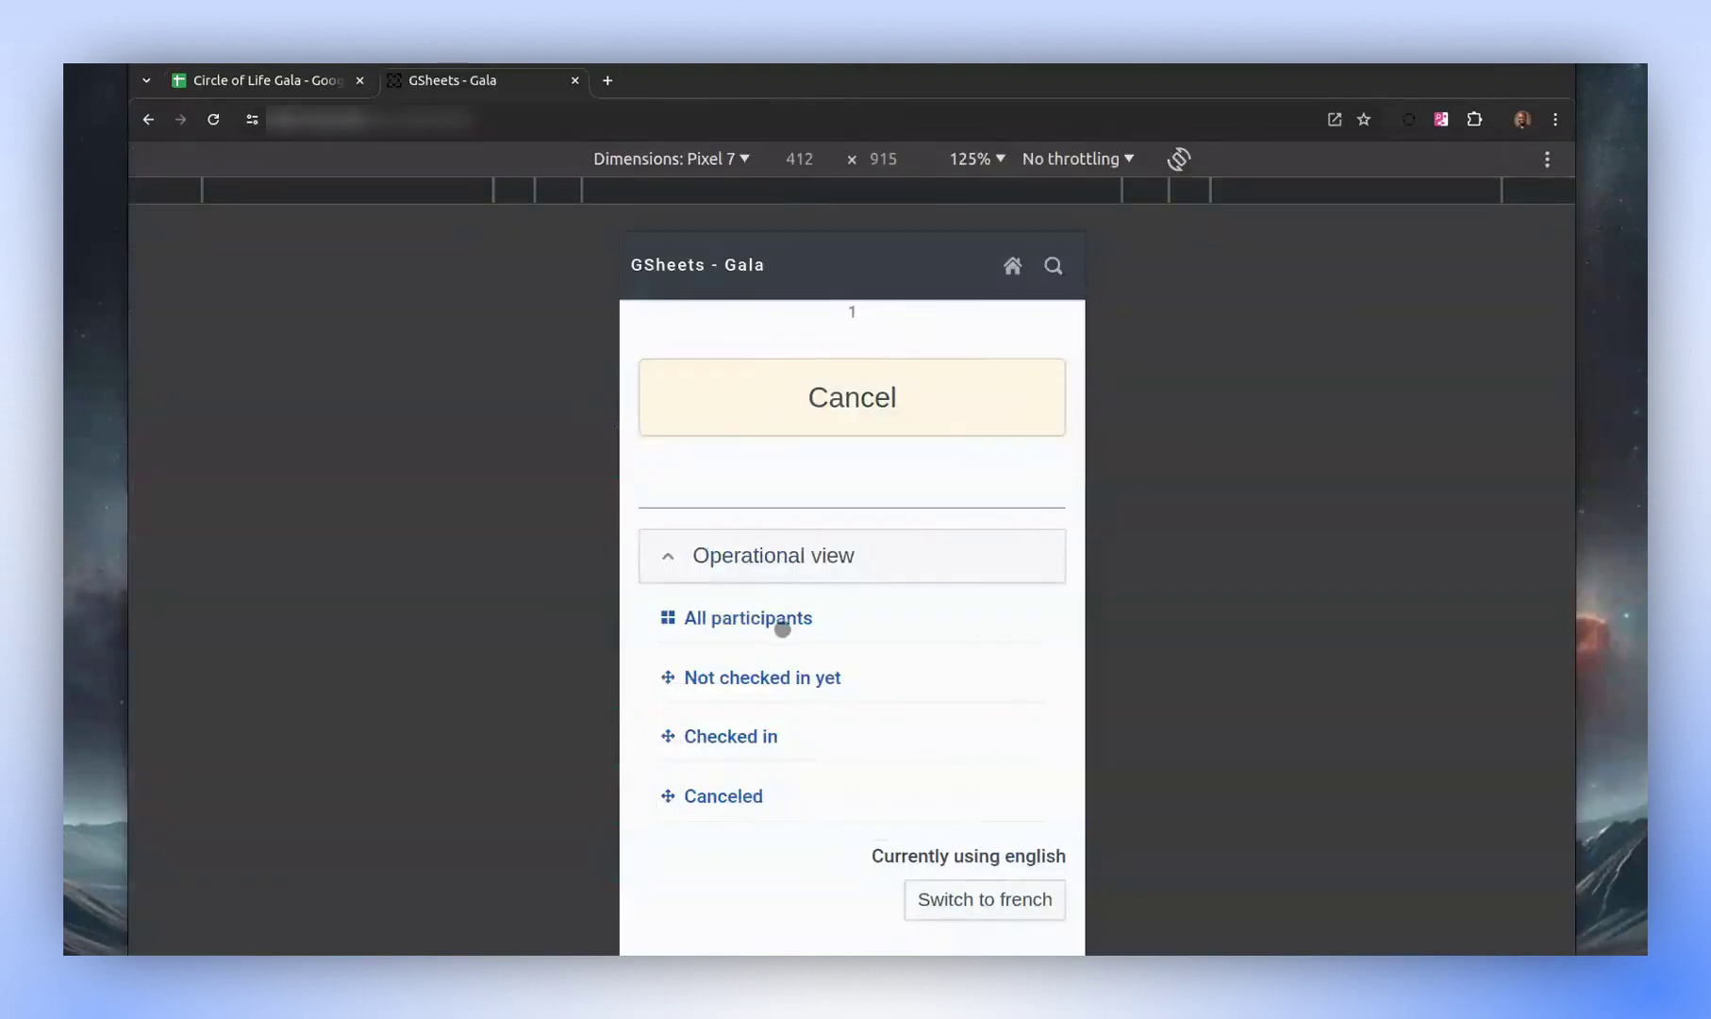
scroll(783, 618, up, 5)
click(1052, 338)
text(John Smith)
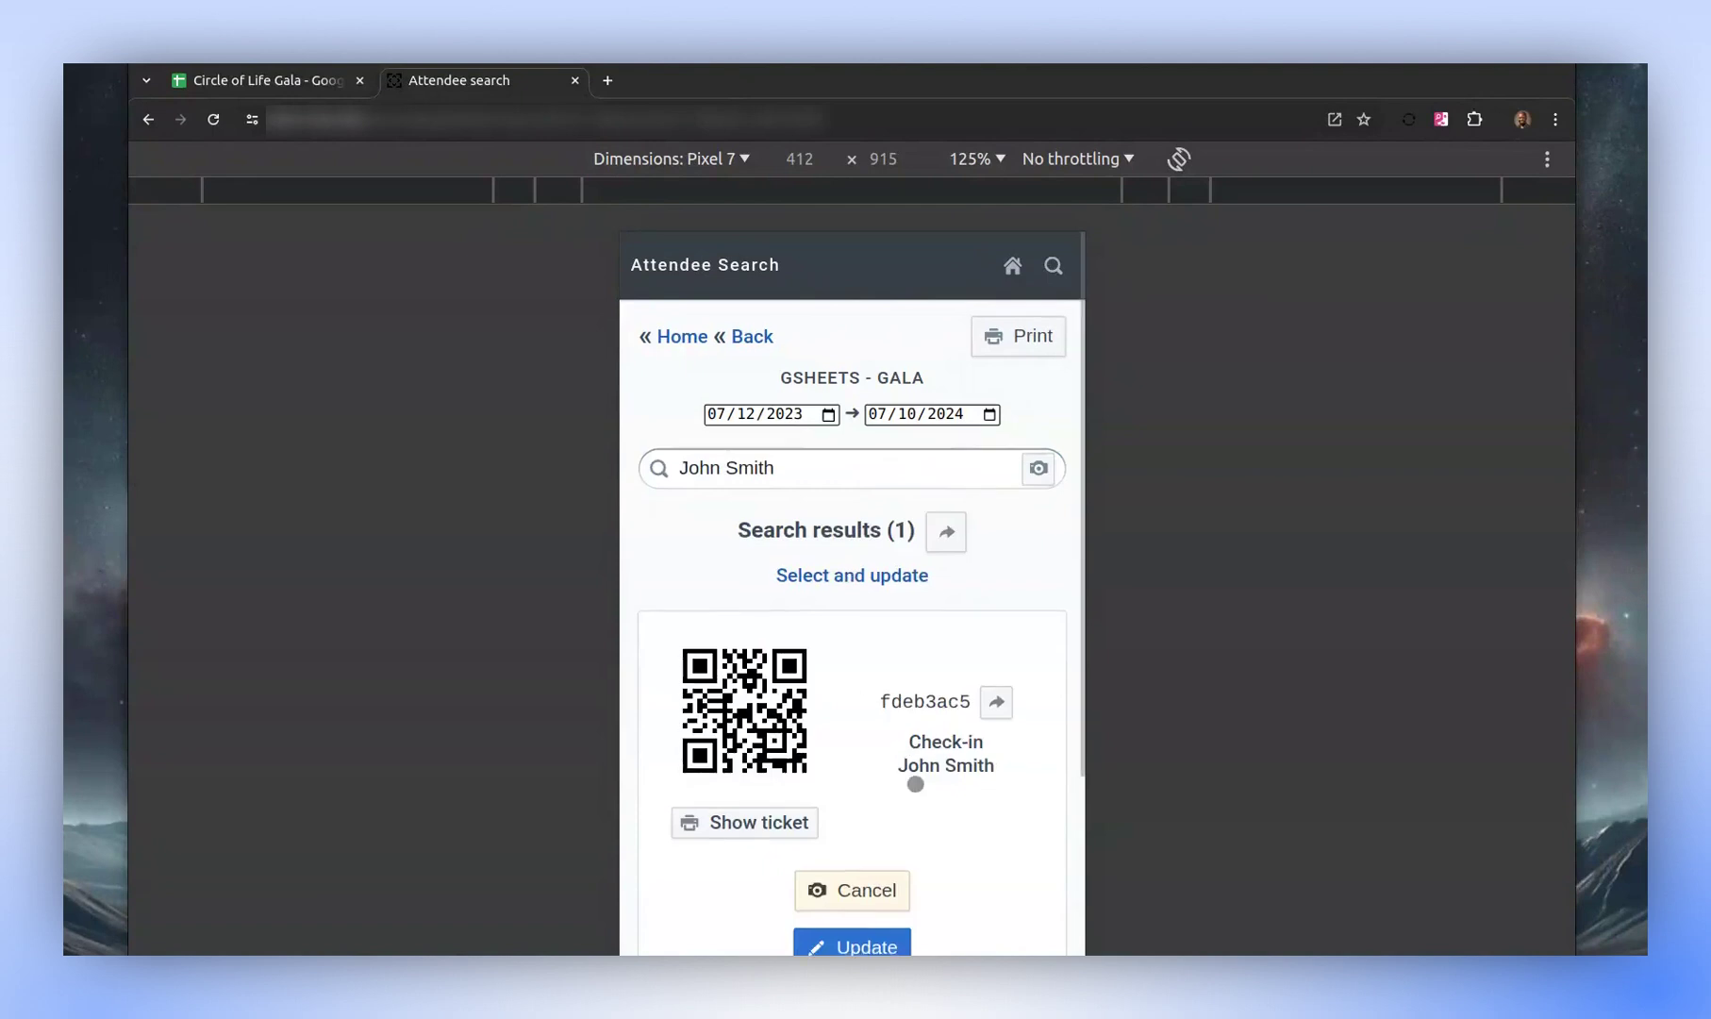
scroll(1017, 572, down, 4)
scroll(999, 613, down, 1)
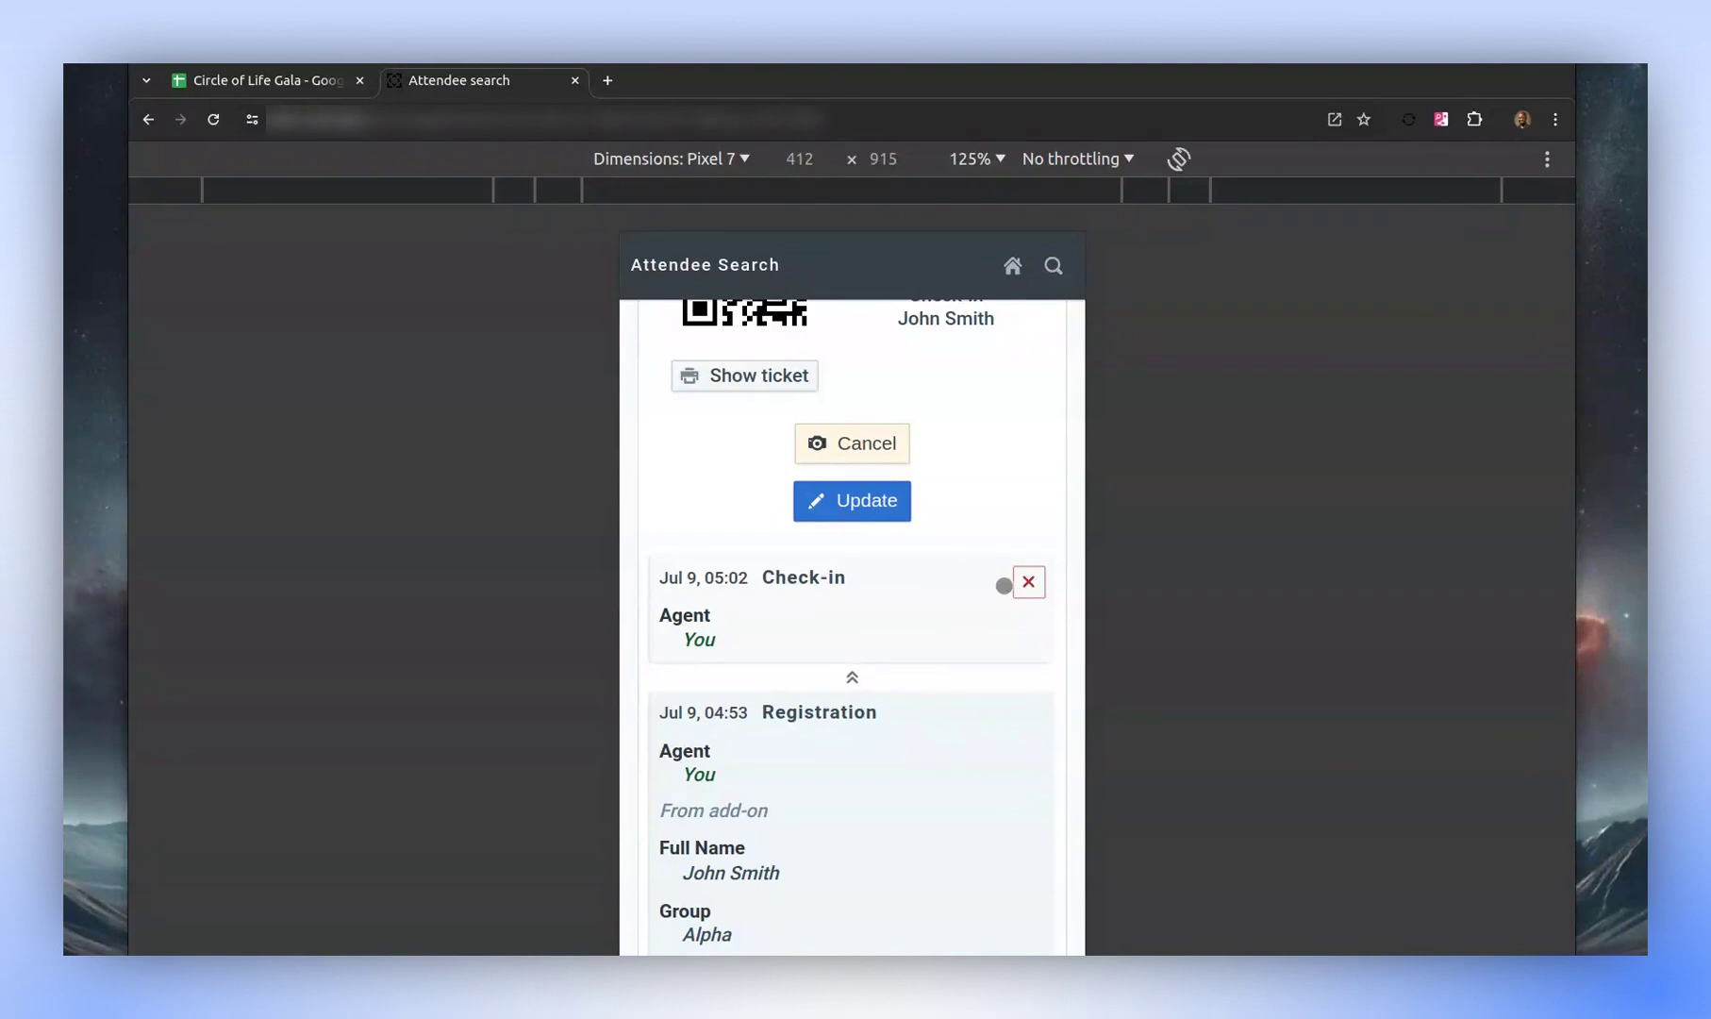
Delete the attendee's existing check-in, then log a fresh check-in for them
click(1022, 584)
click(1003, 247)
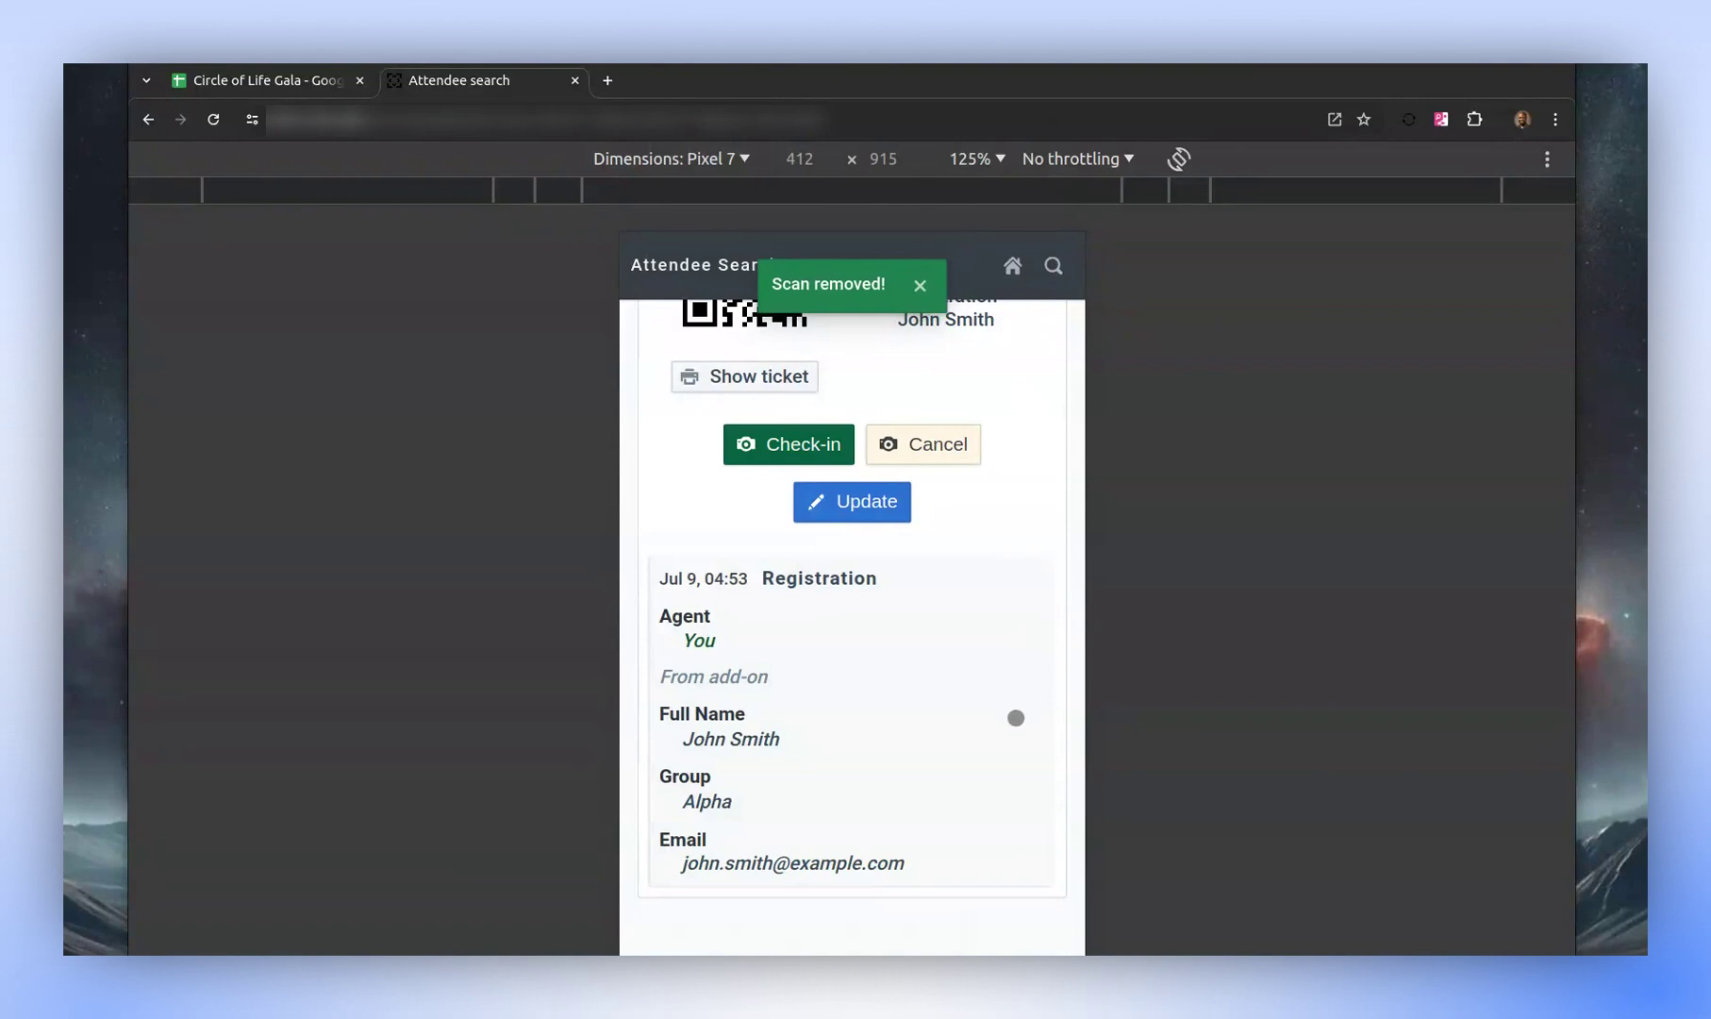
scroll(1001, 731, up, 4)
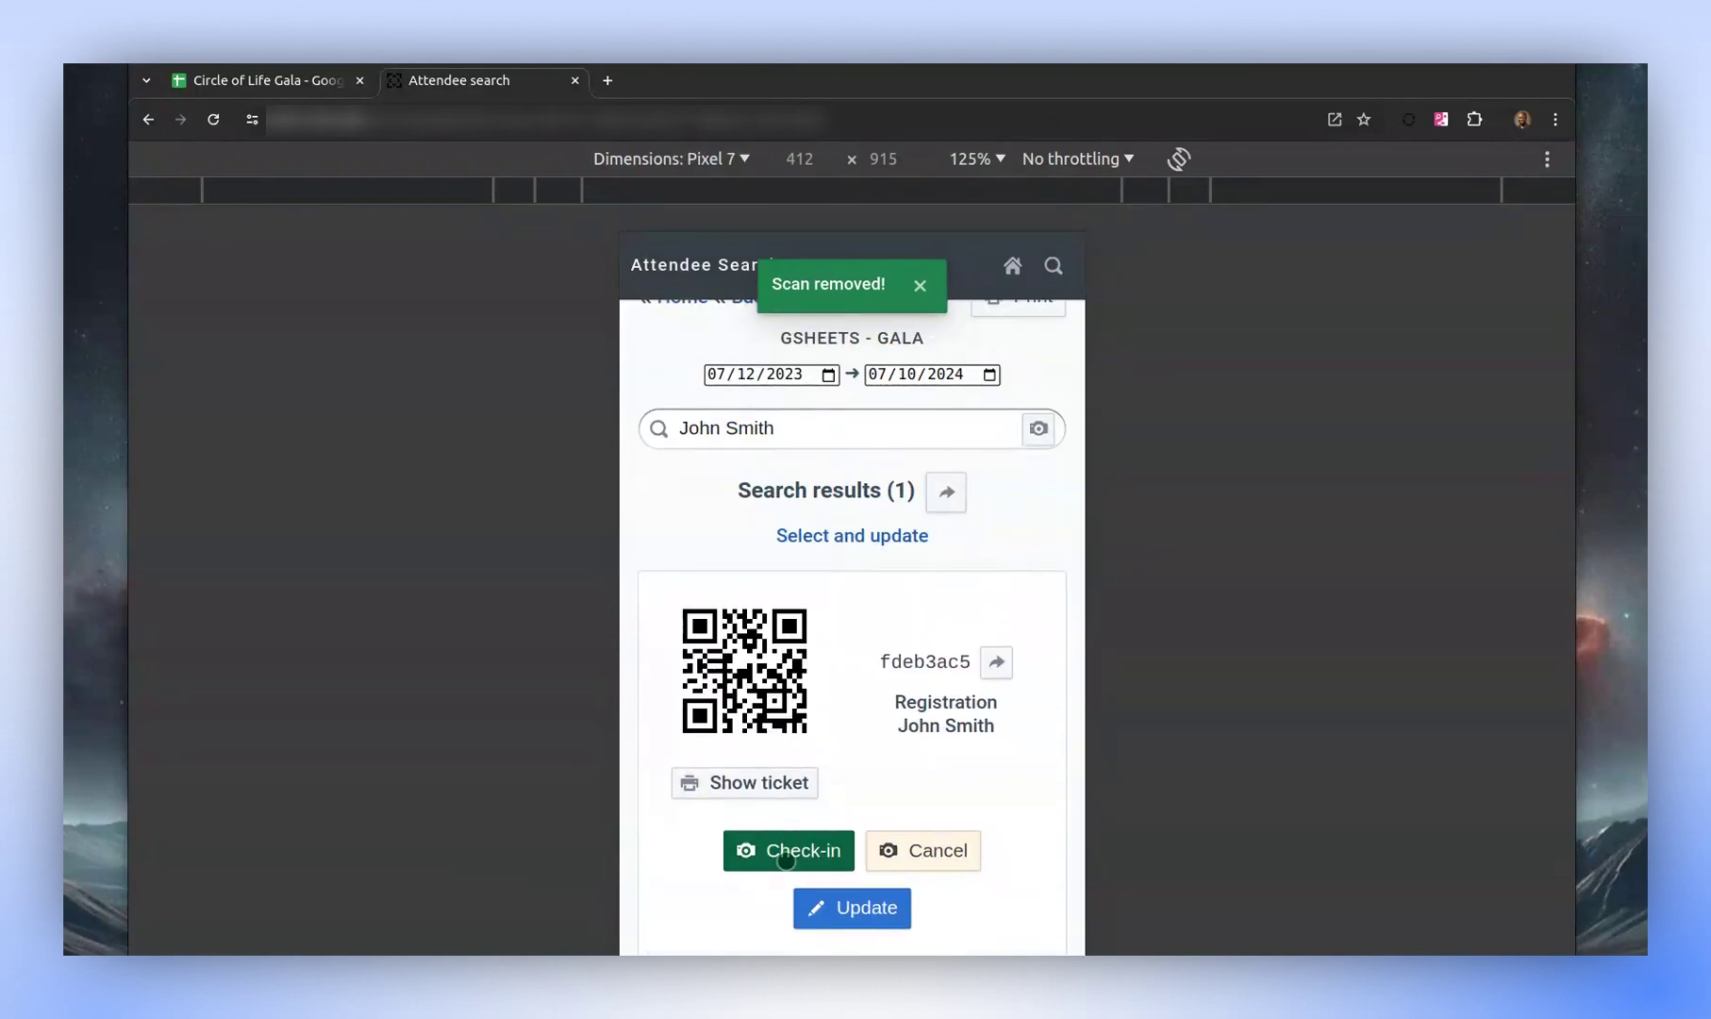
click(788, 854)
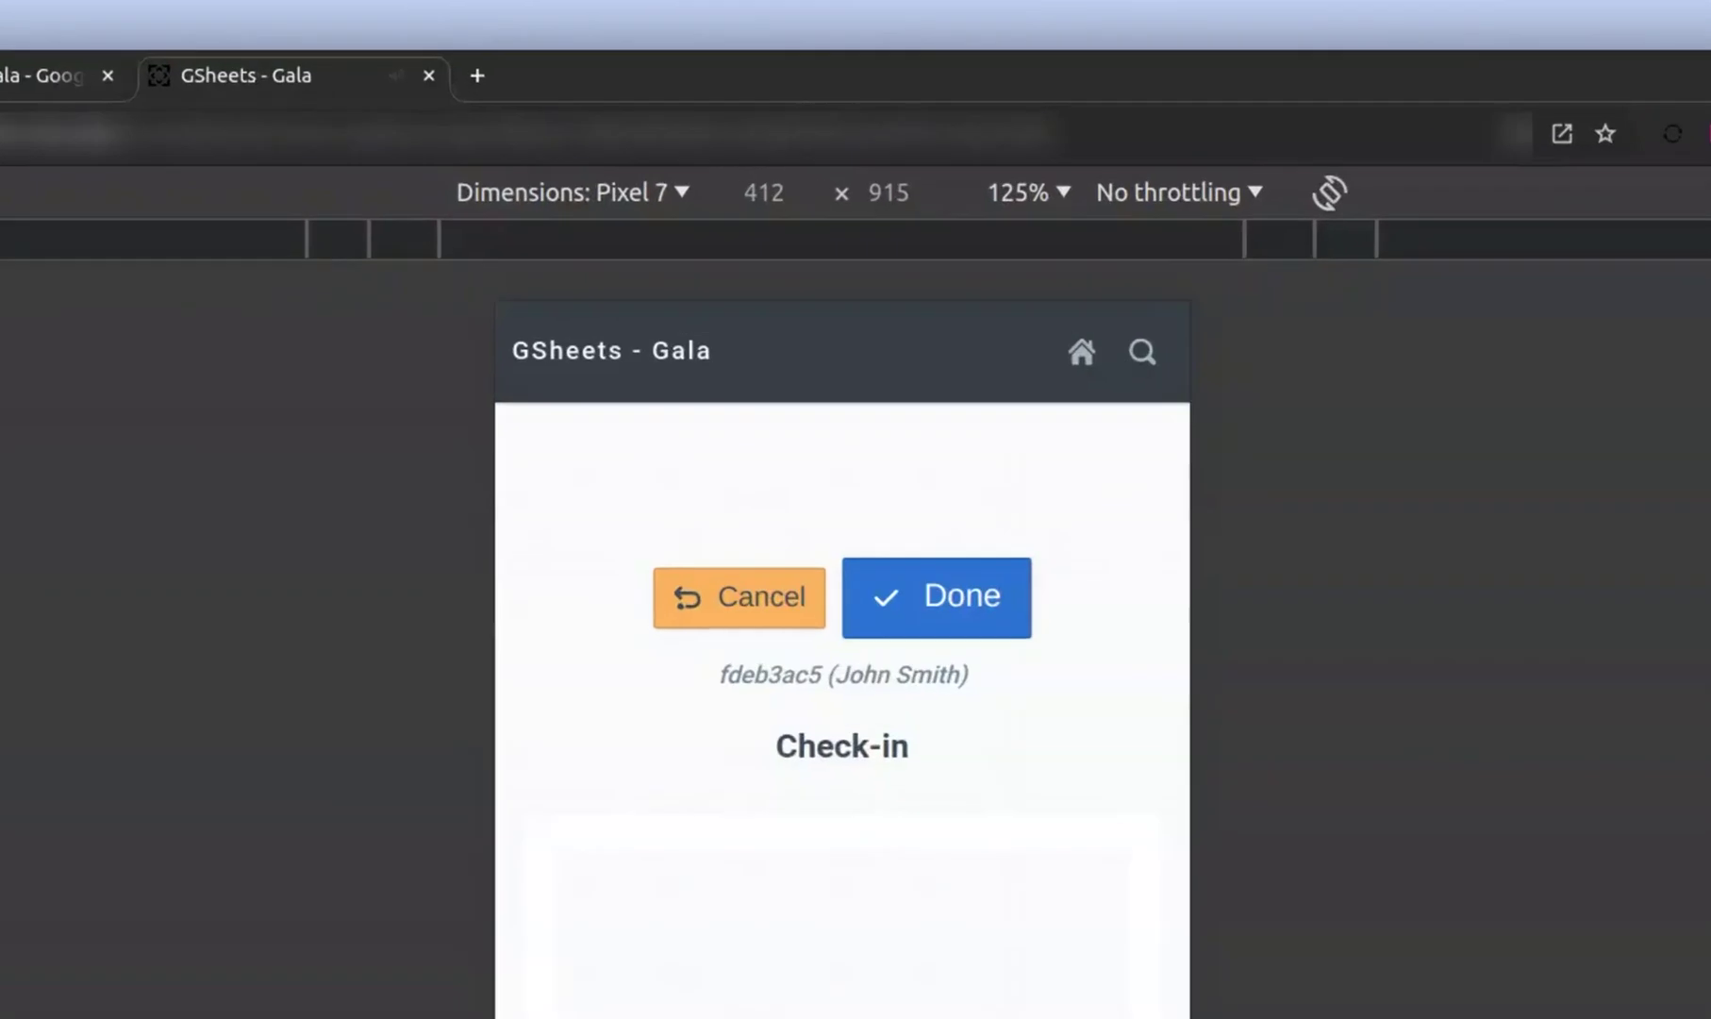
click(957, 590)
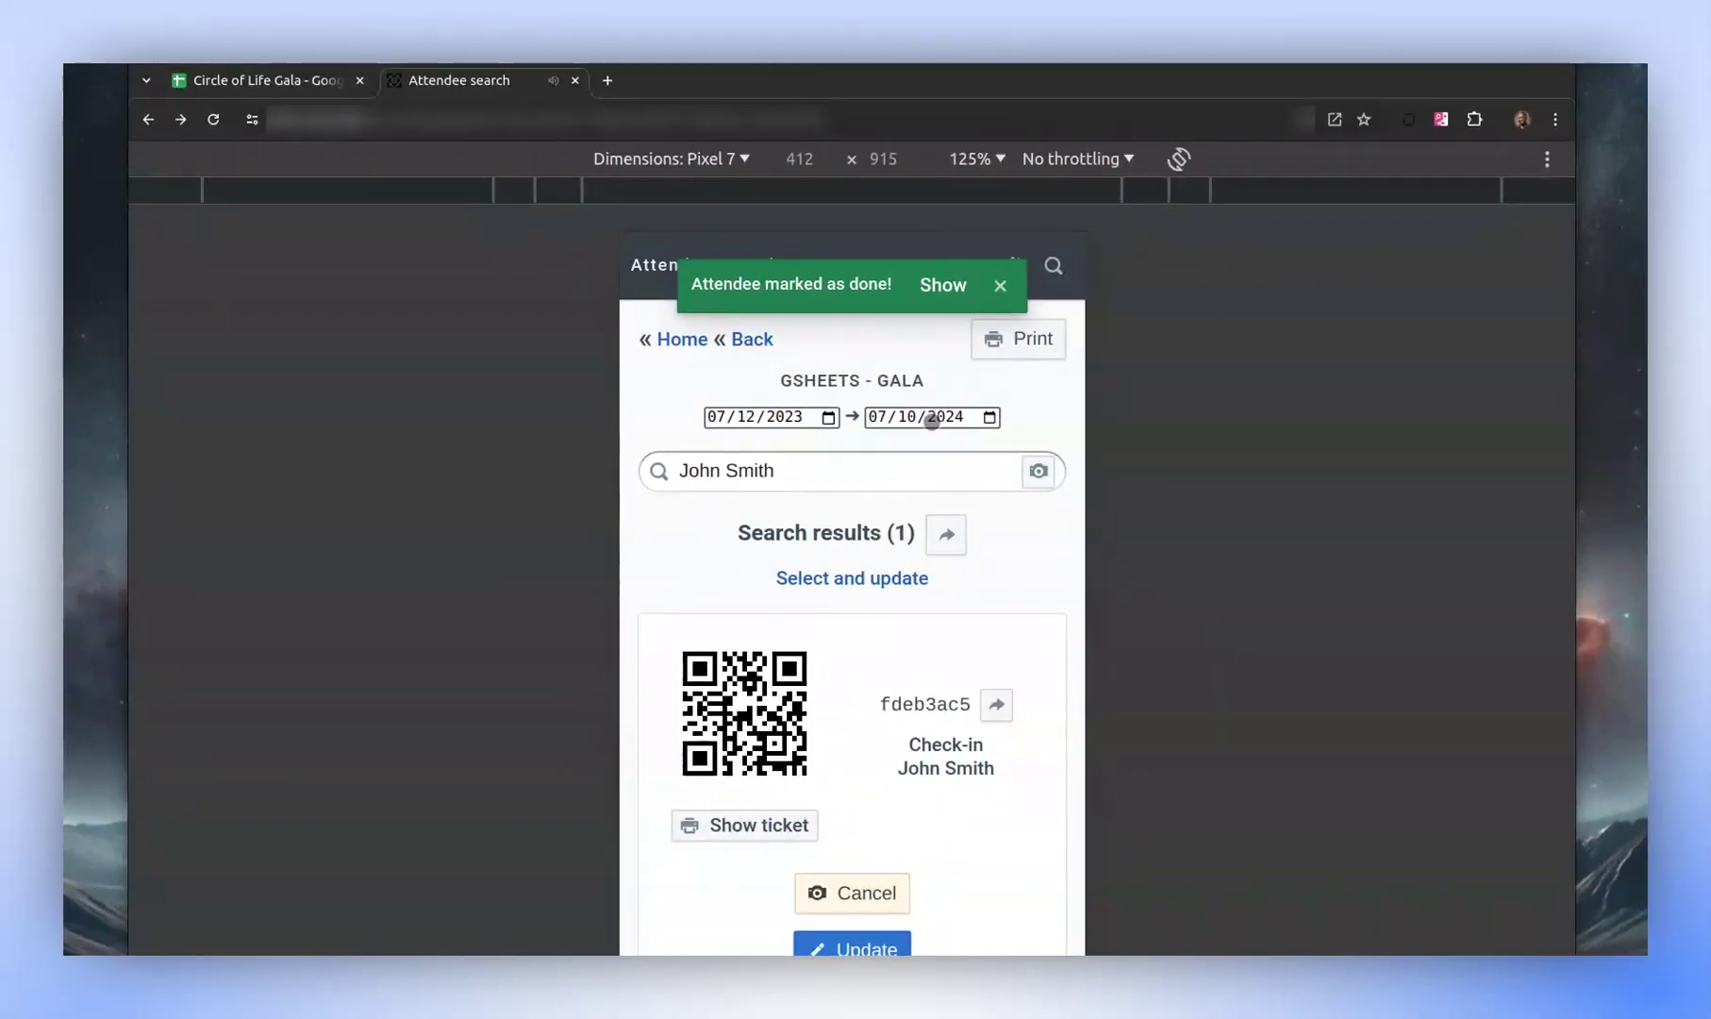
scroll(948, 745, down, 3)
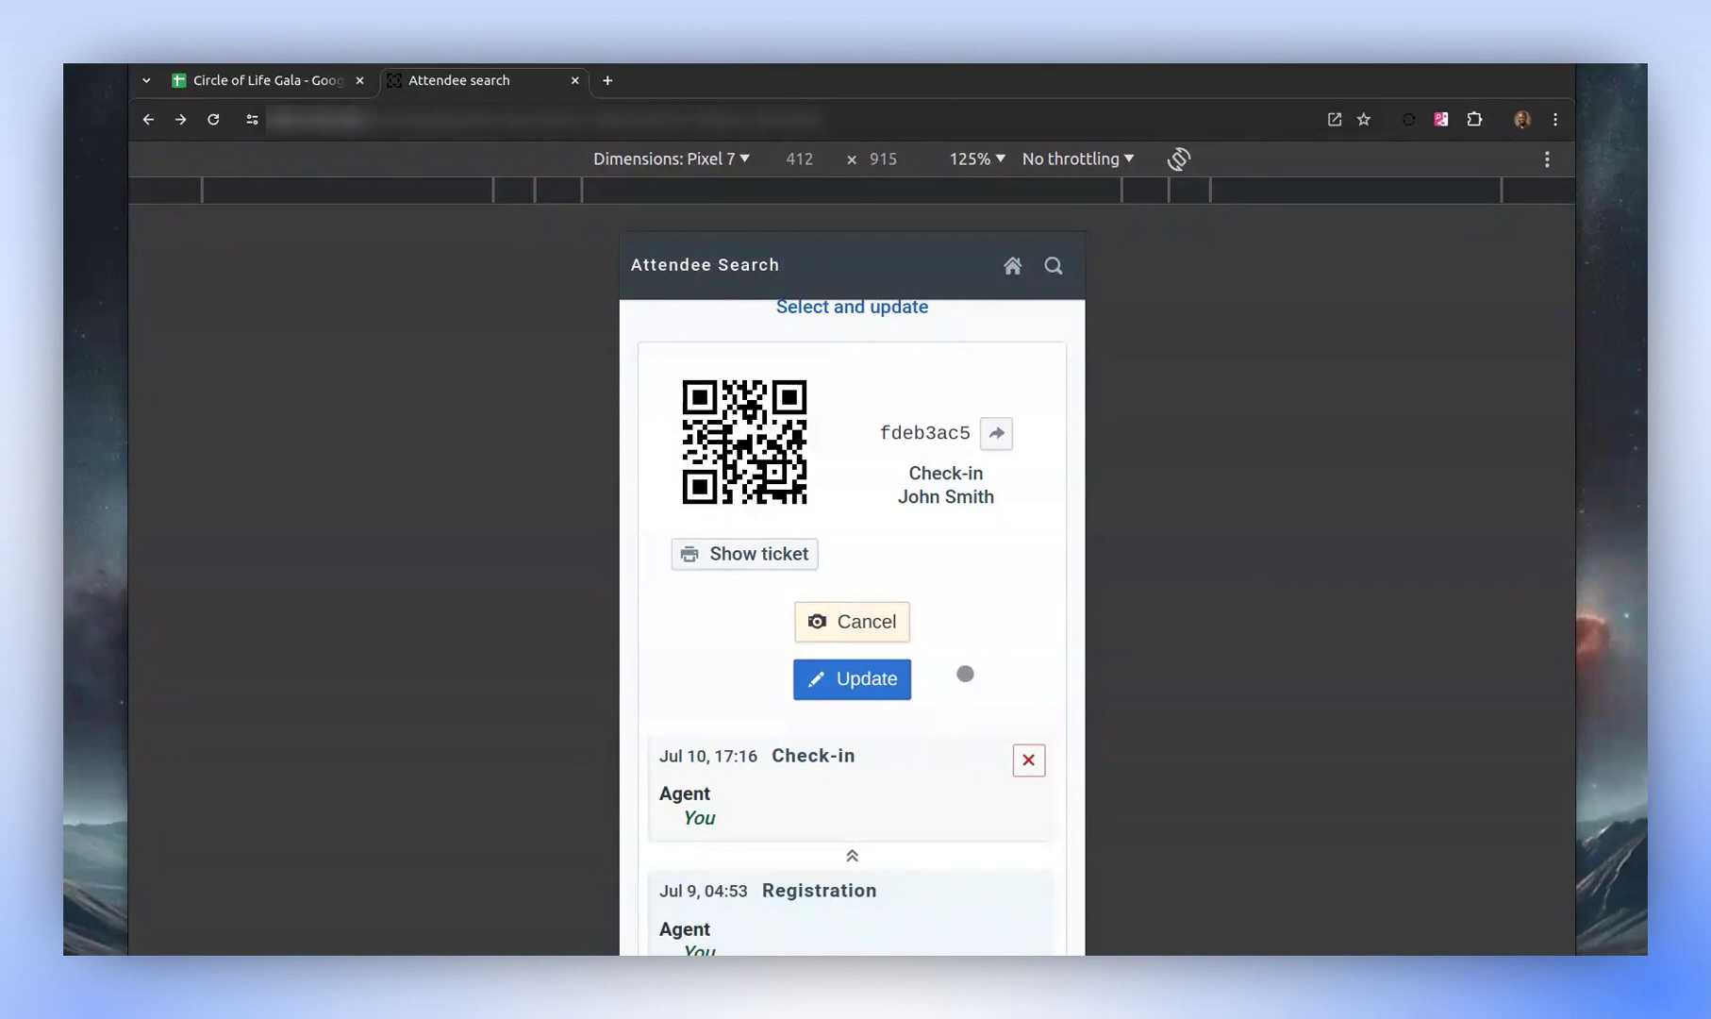
Switch the Gala add-on's check-in type to 'Multiple check-ins allowed' and update settings
click(312, 88)
click(1367, 556)
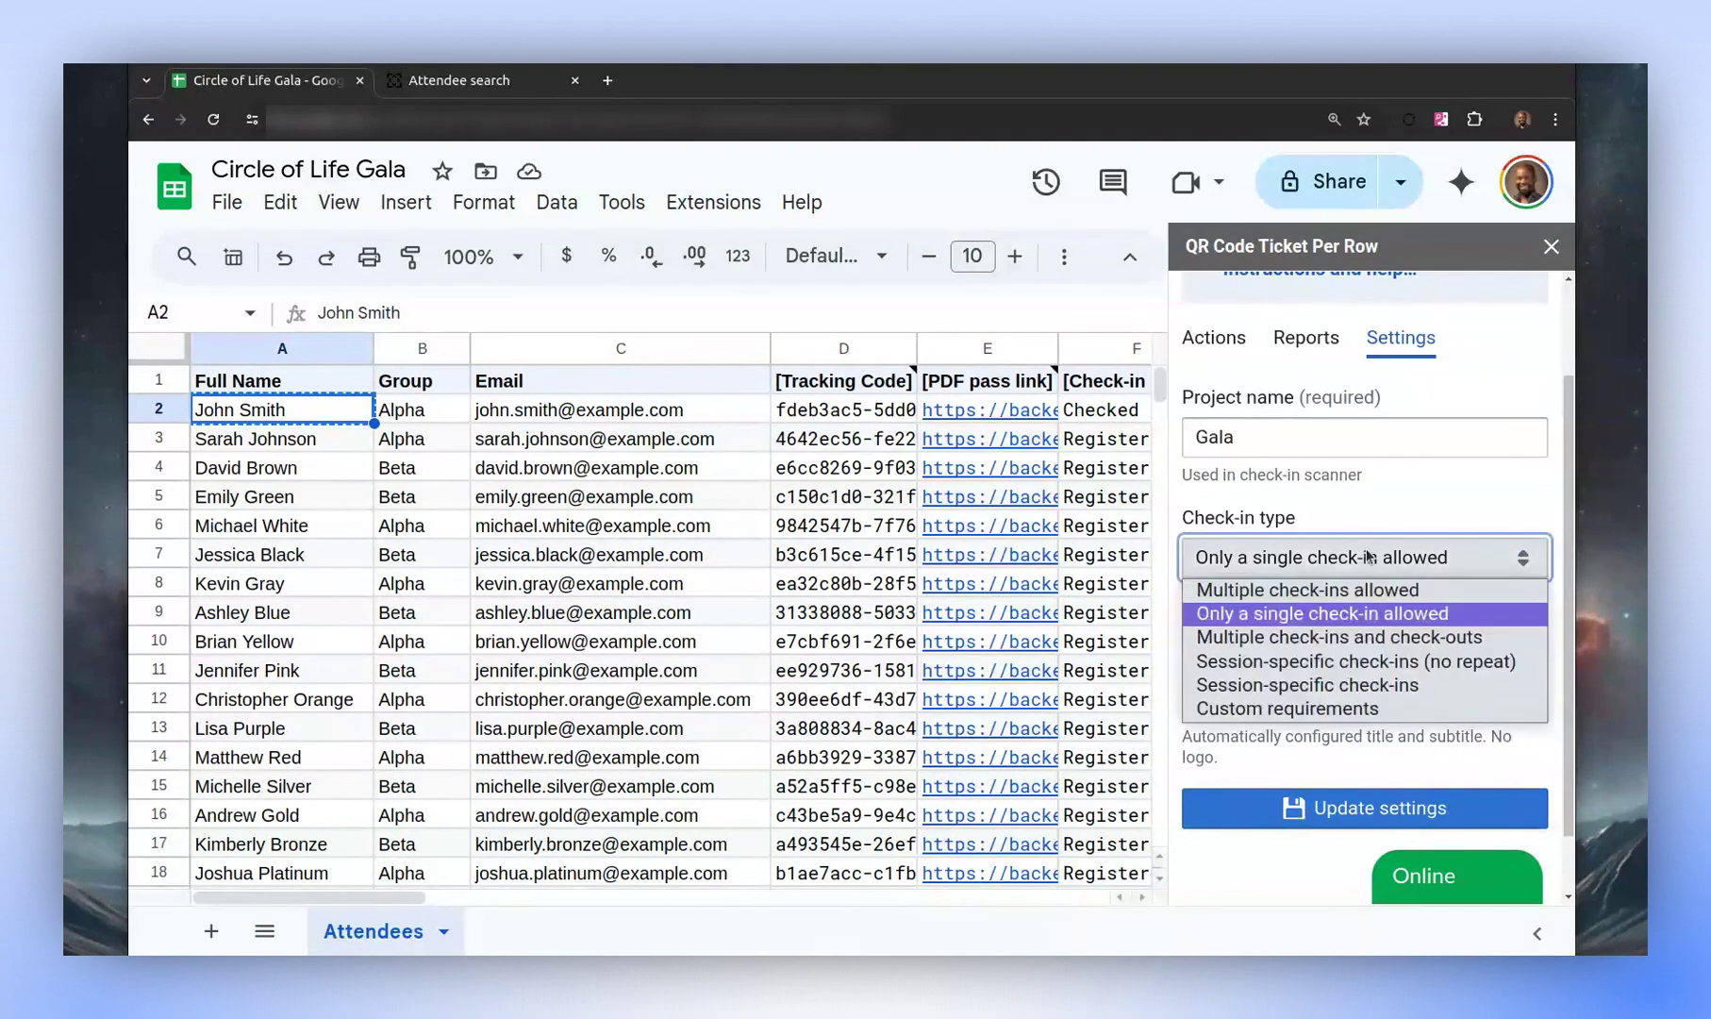
click(1364, 589)
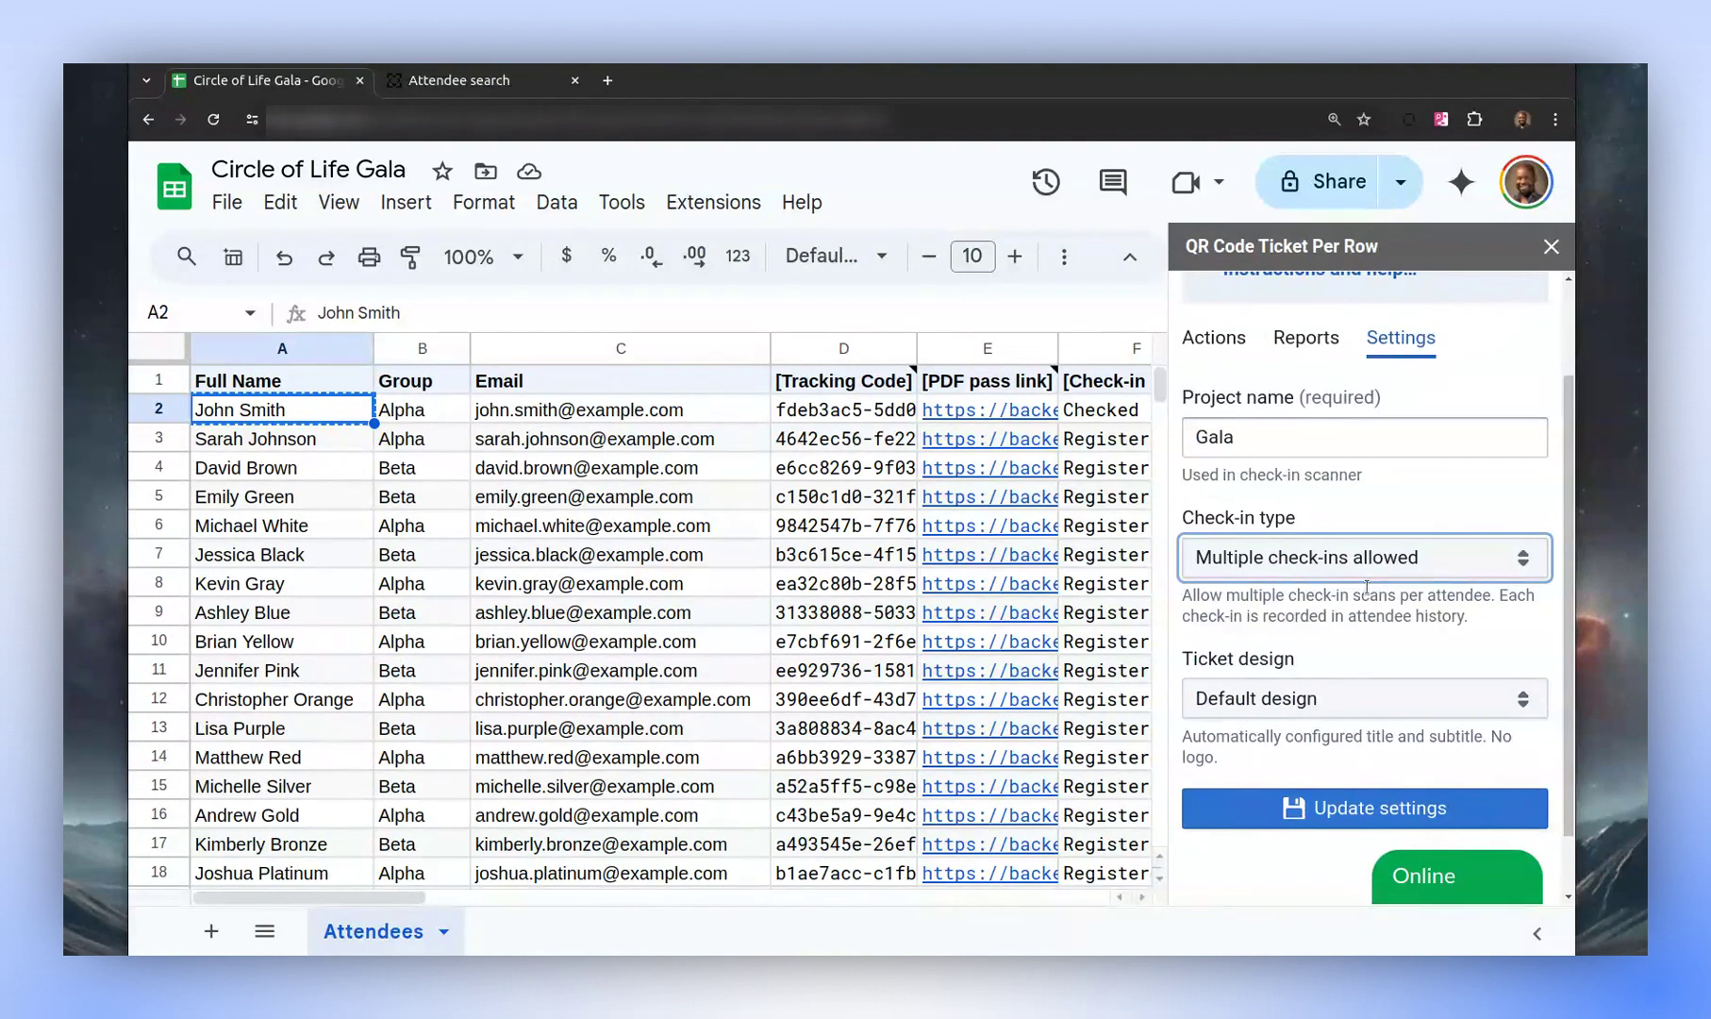
click(1362, 798)
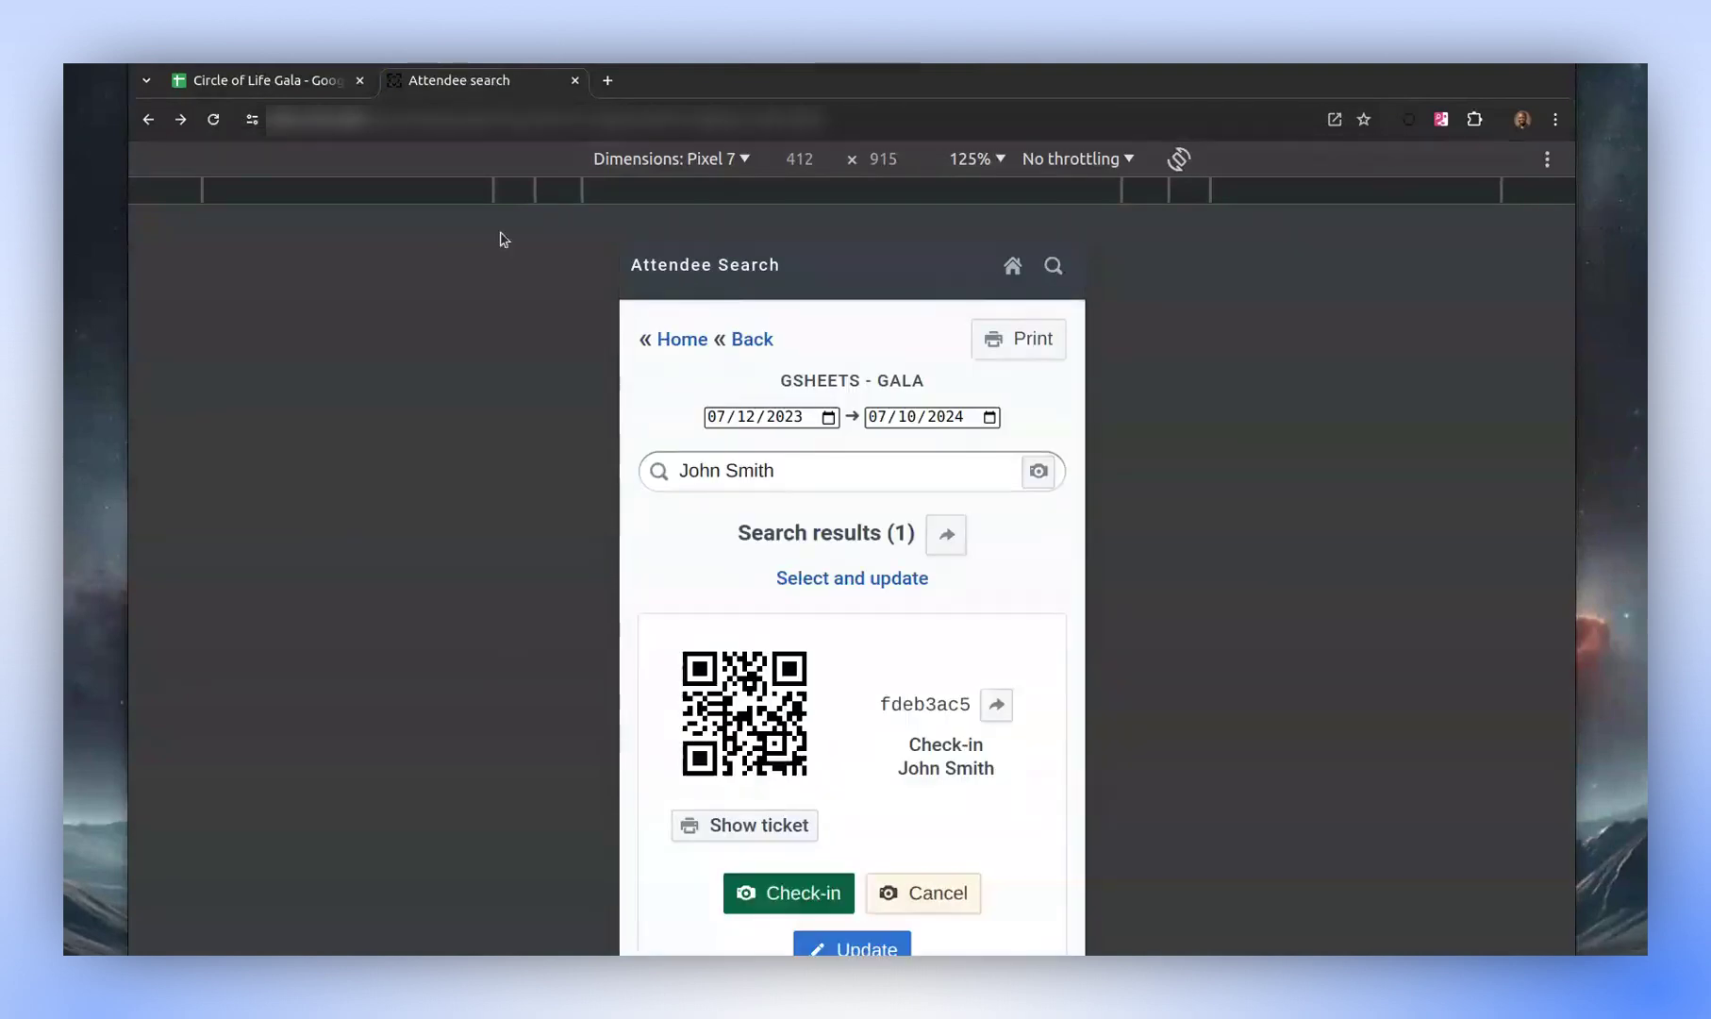
Log a second check-in for the attendee, giving two Jul 10 entries in the history
scroll(828, 649, down, 4)
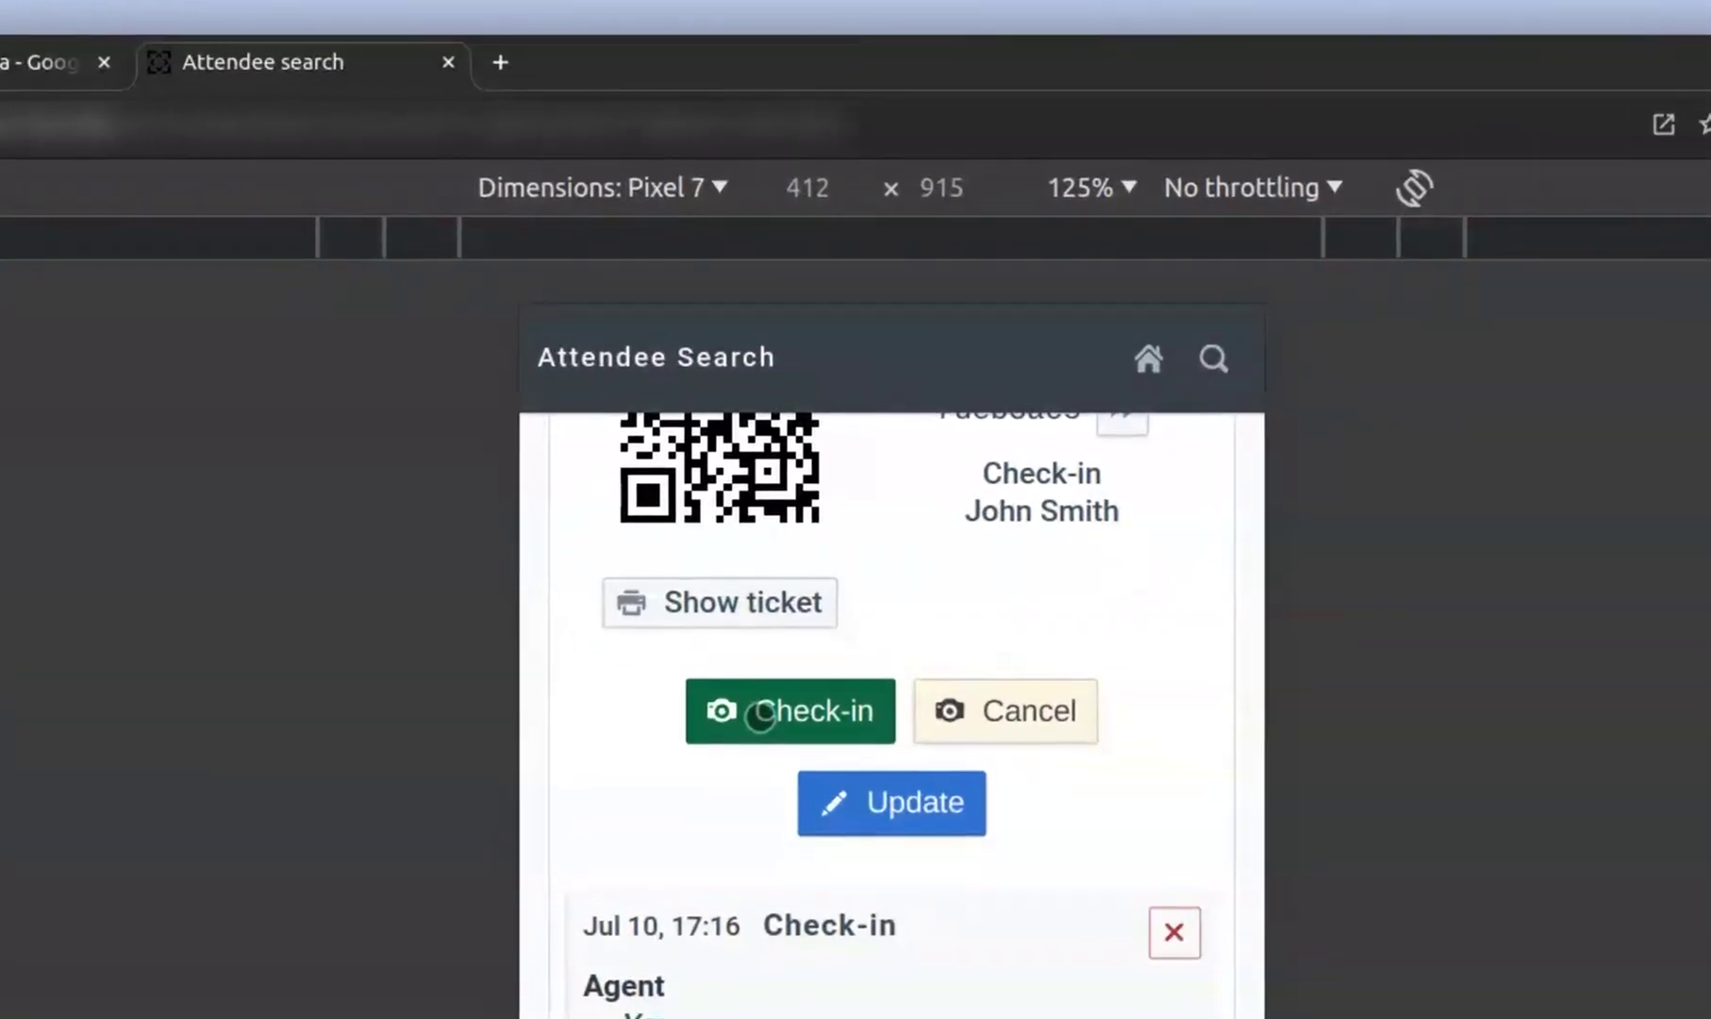
click(760, 717)
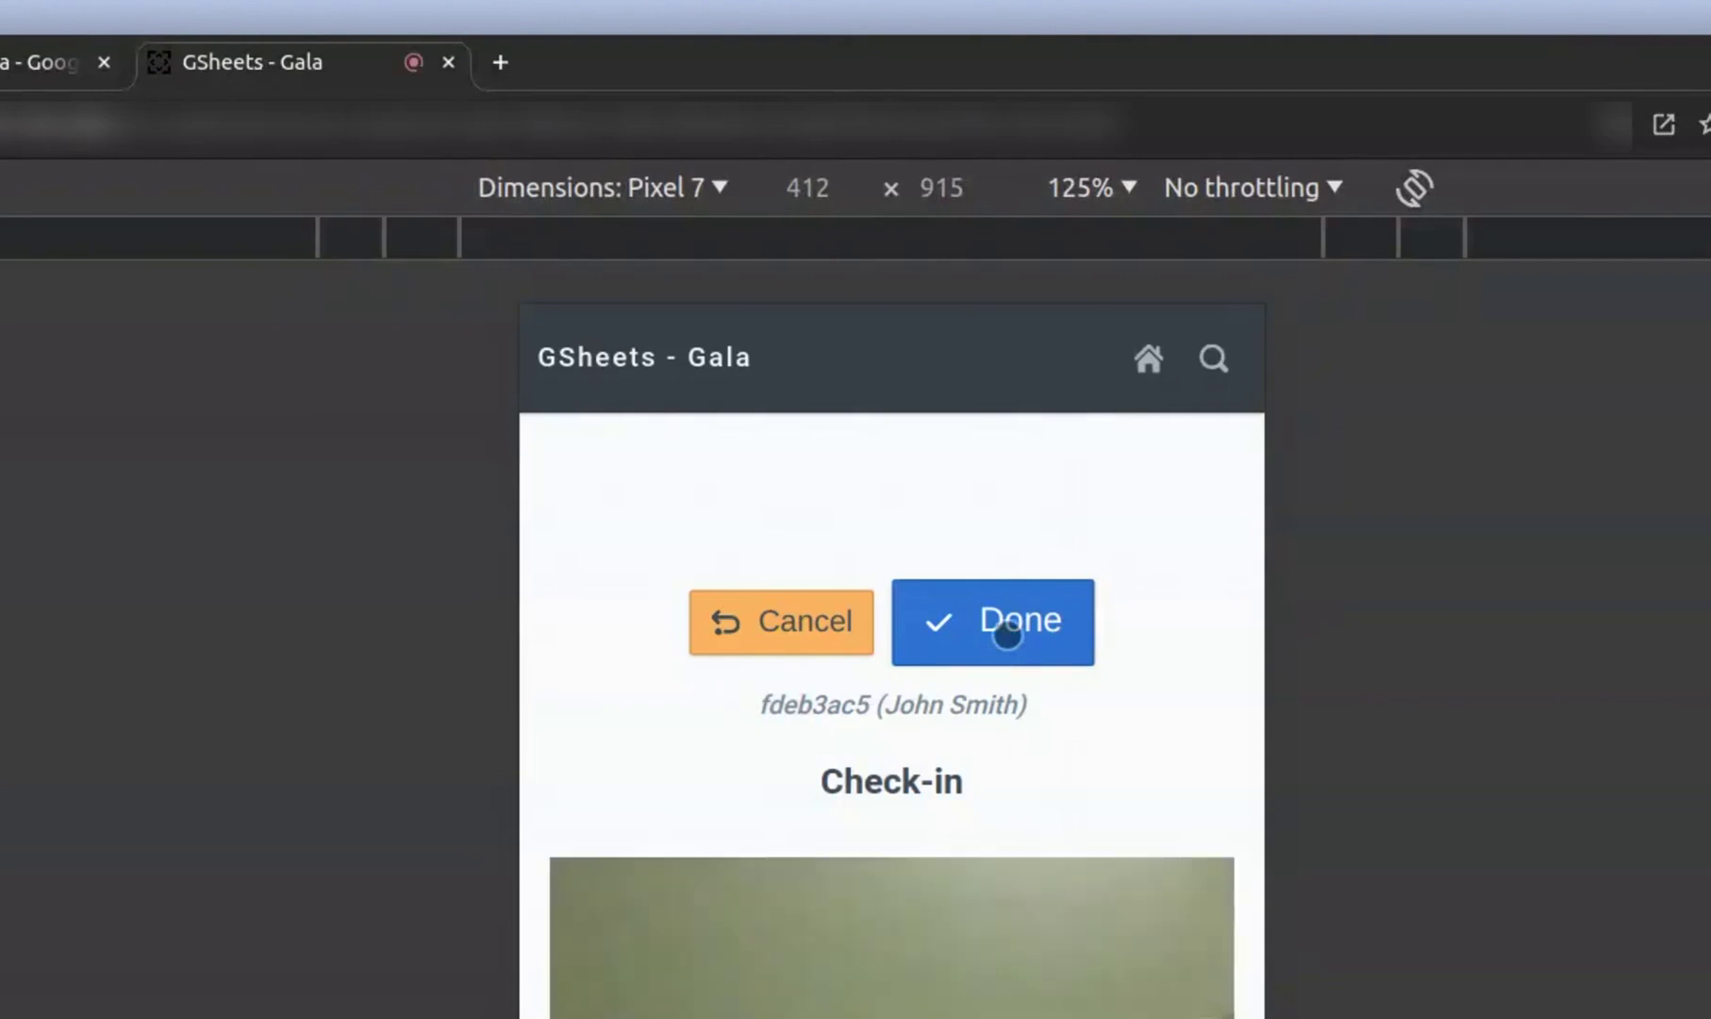
click(1007, 635)
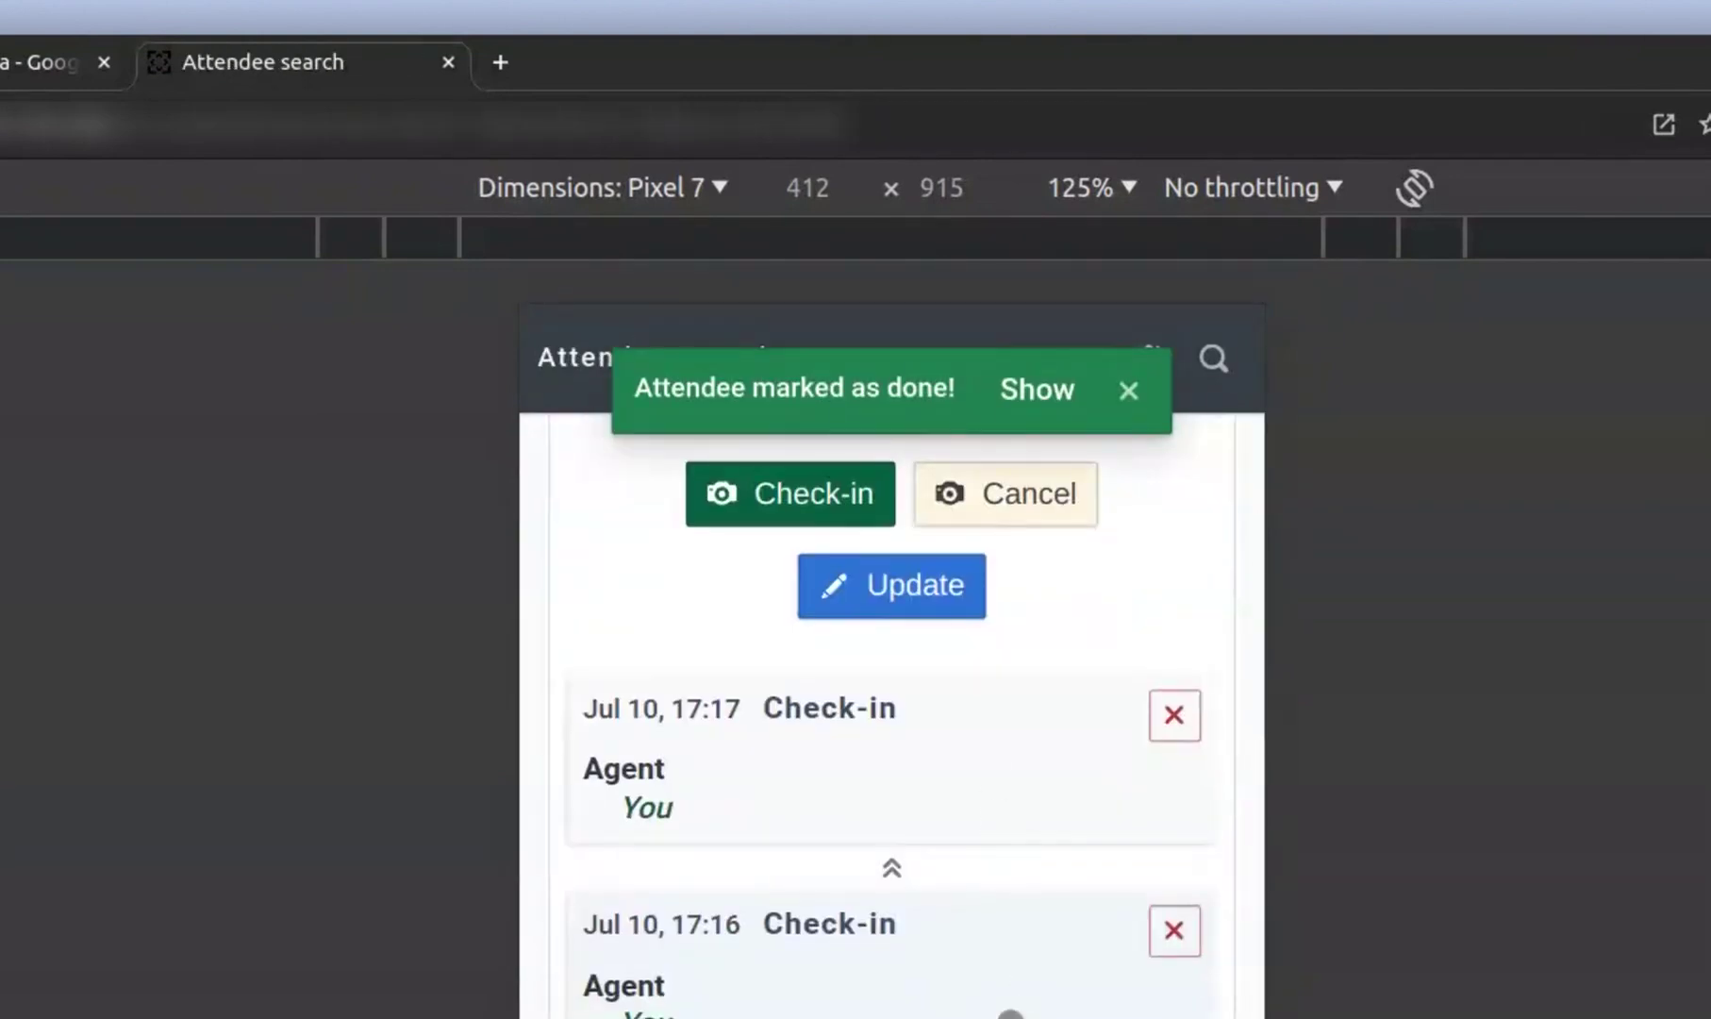
scroll(993, 849, up, 5)
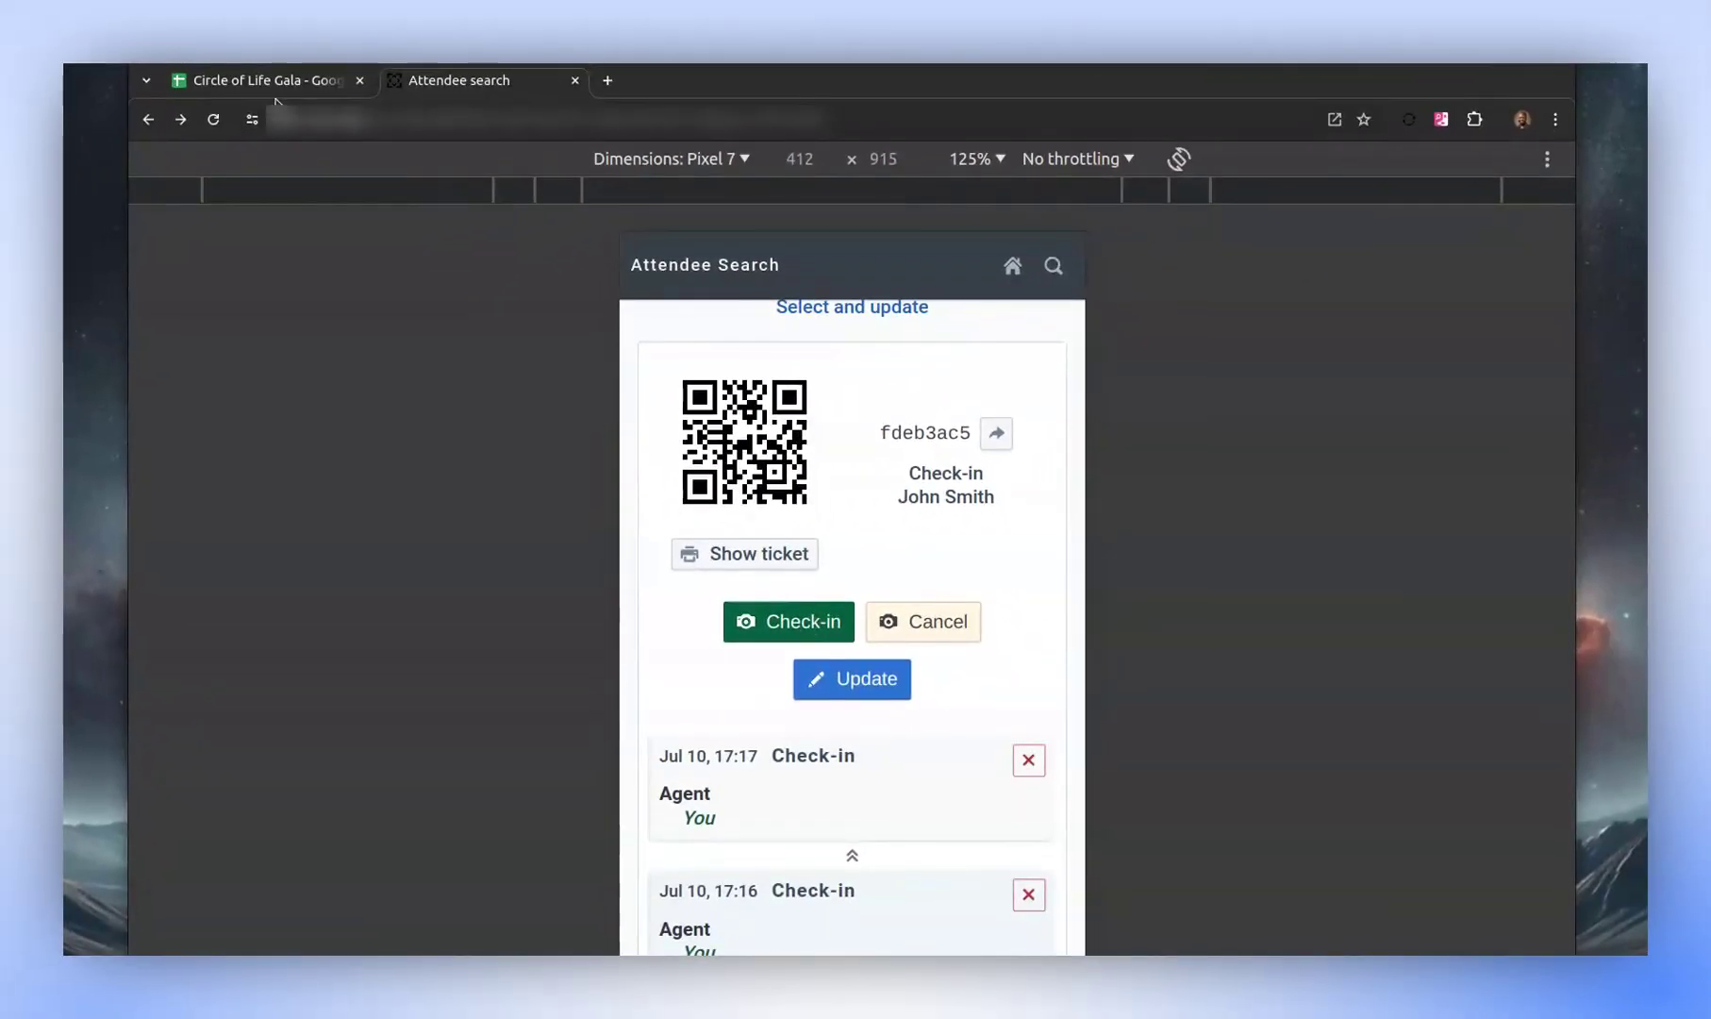
Switch the Gala add-on's check-in type to 'Multiple check-ins and check-outs' and update settings
click(287, 85)
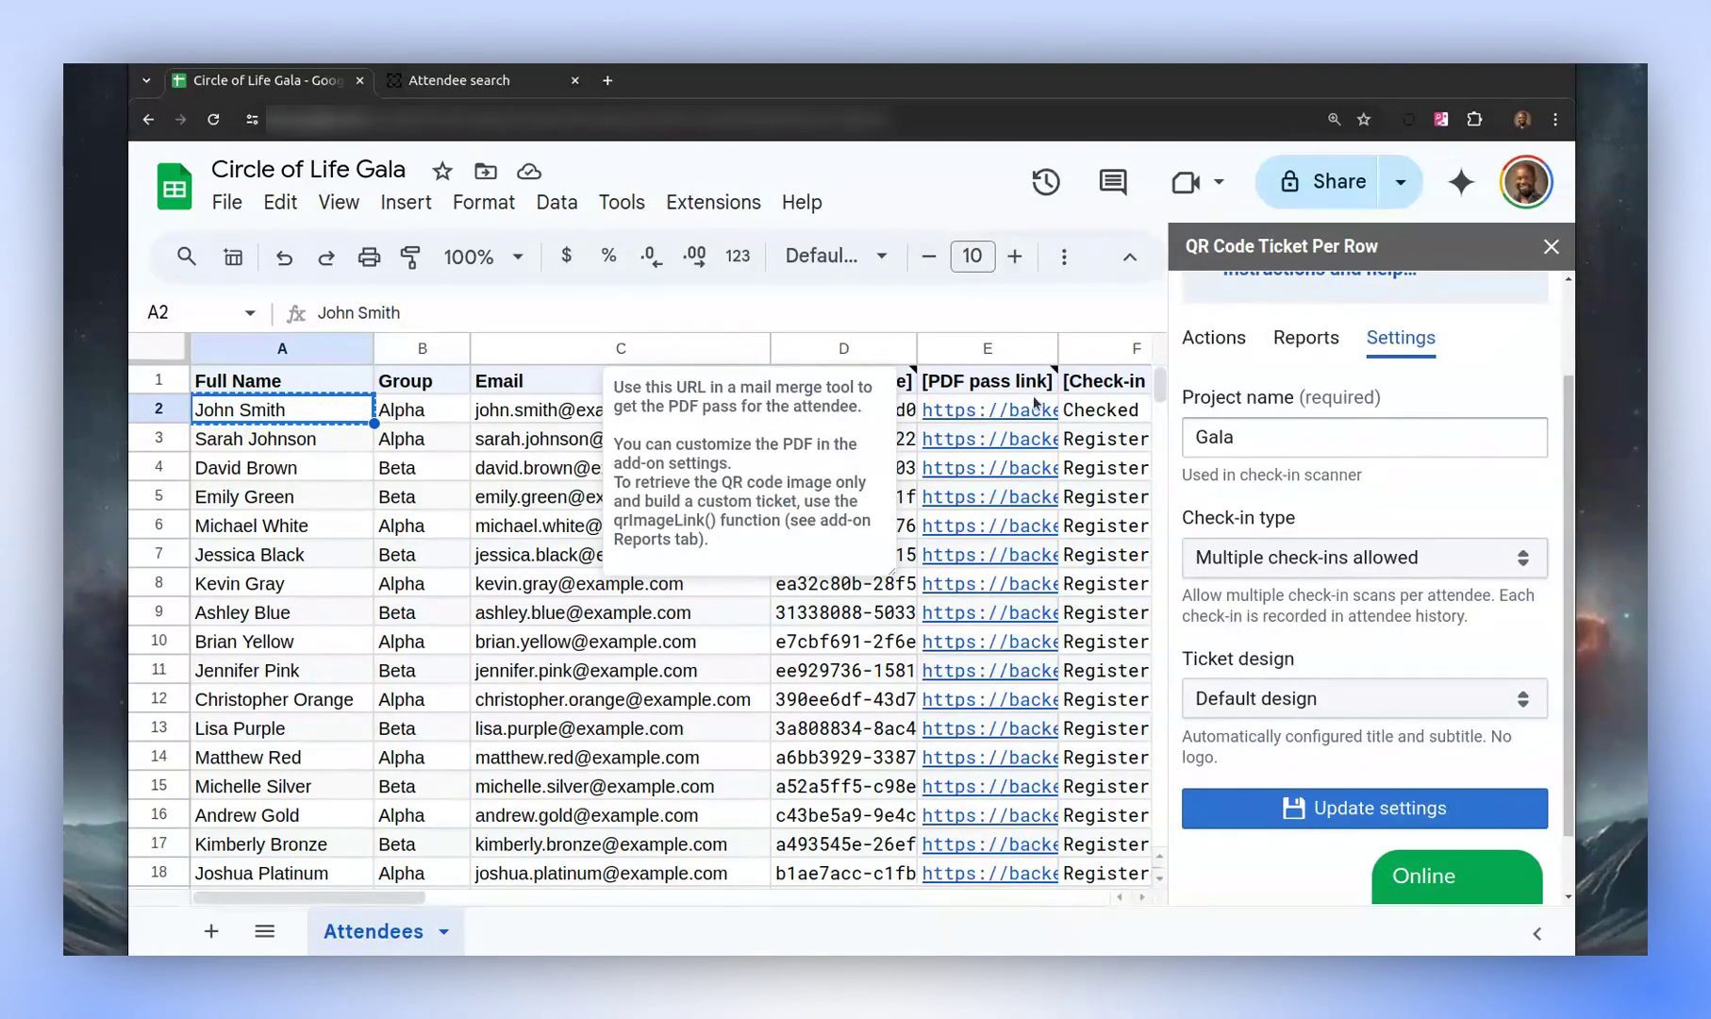
click(1382, 555)
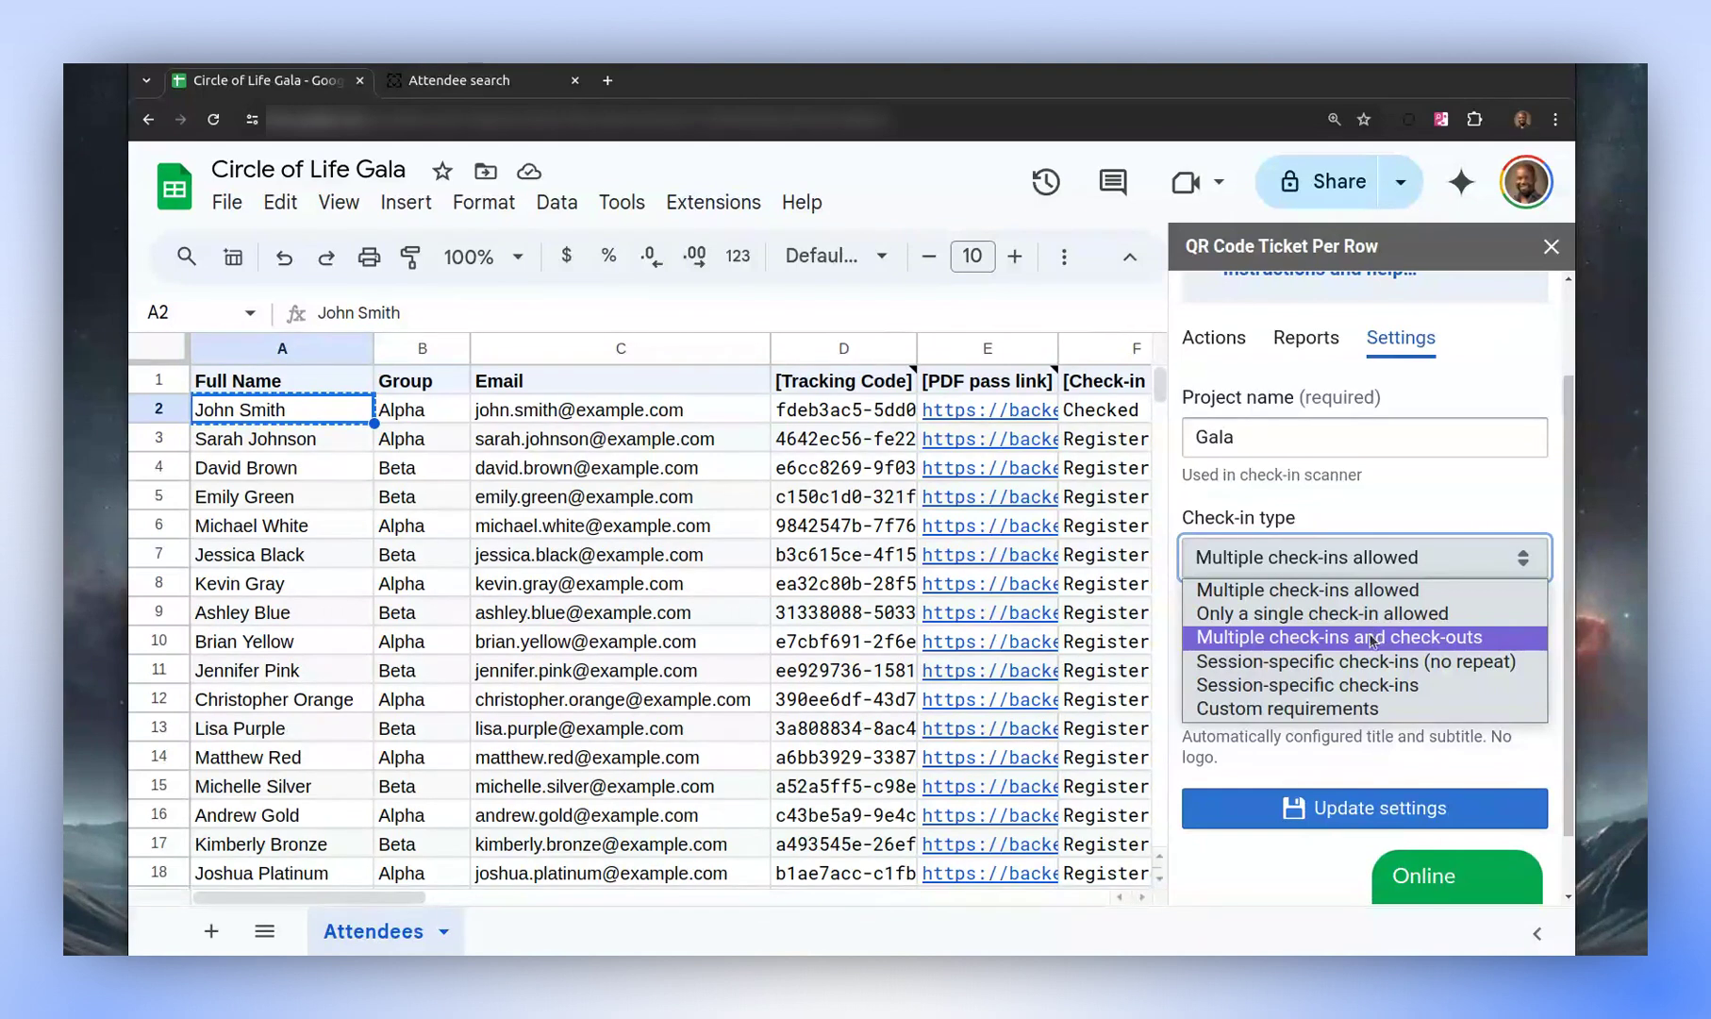
click(1372, 639)
click(1412, 820)
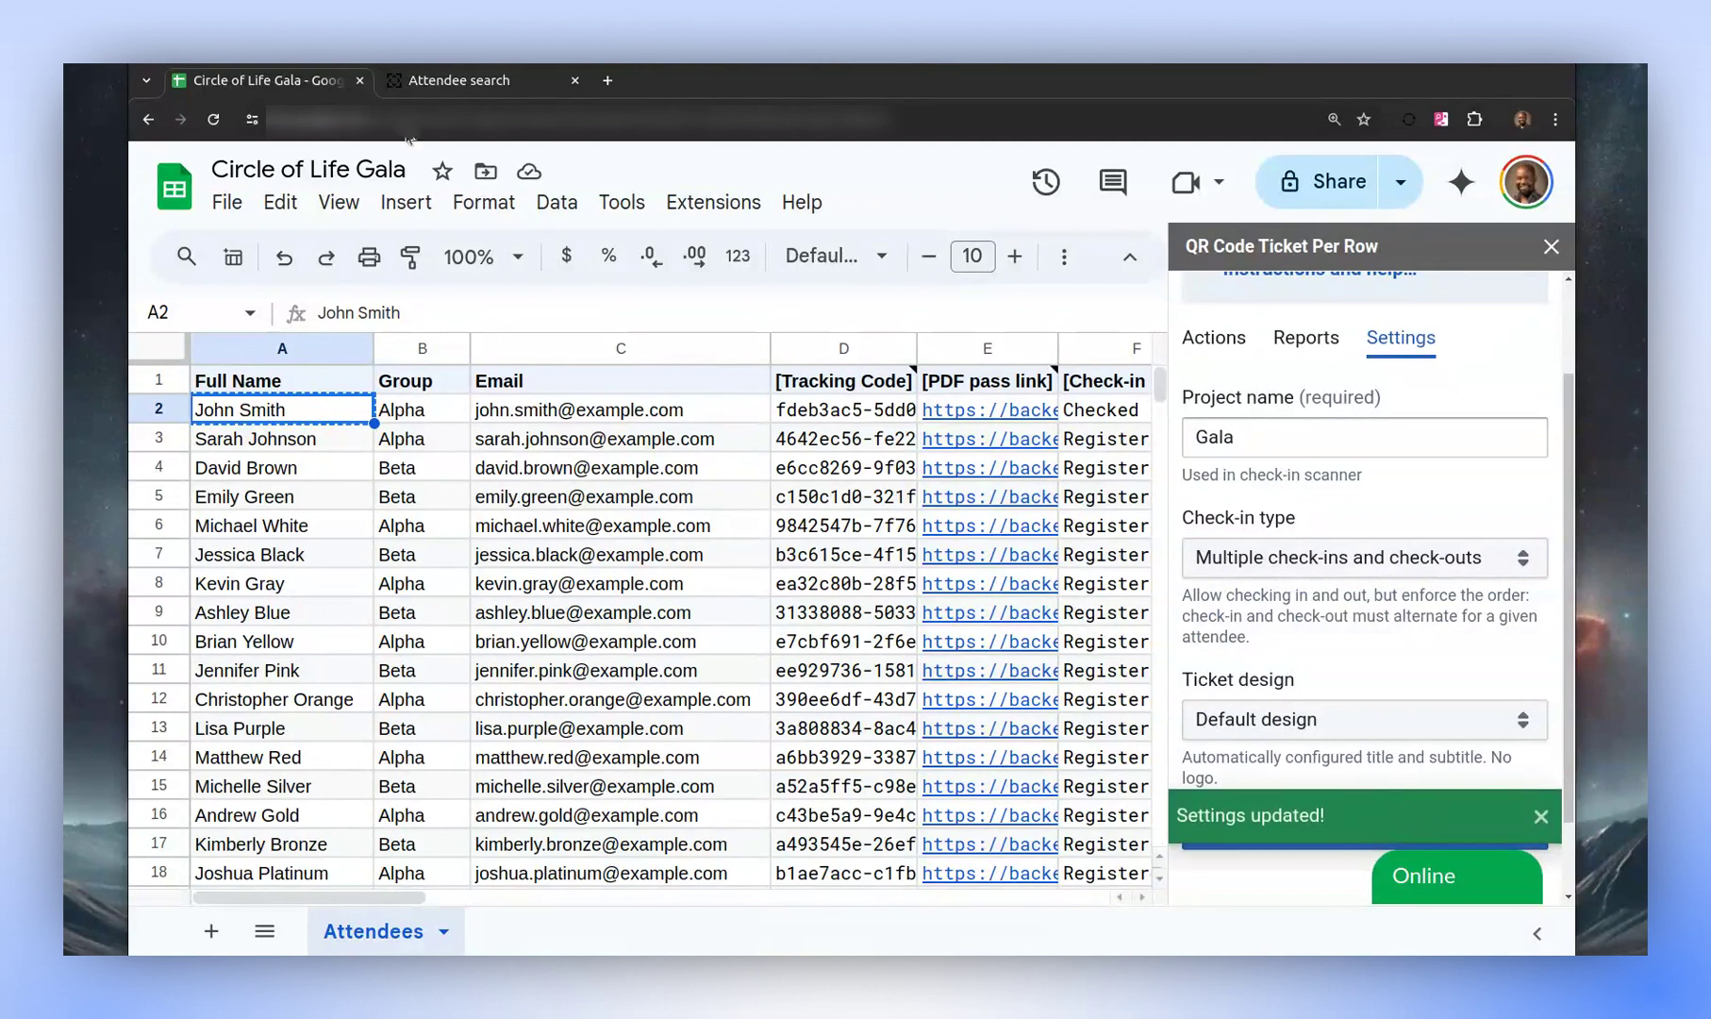
Reload the attendee's page in the check-in app, then go back to the spreadsheet
click(440, 87)
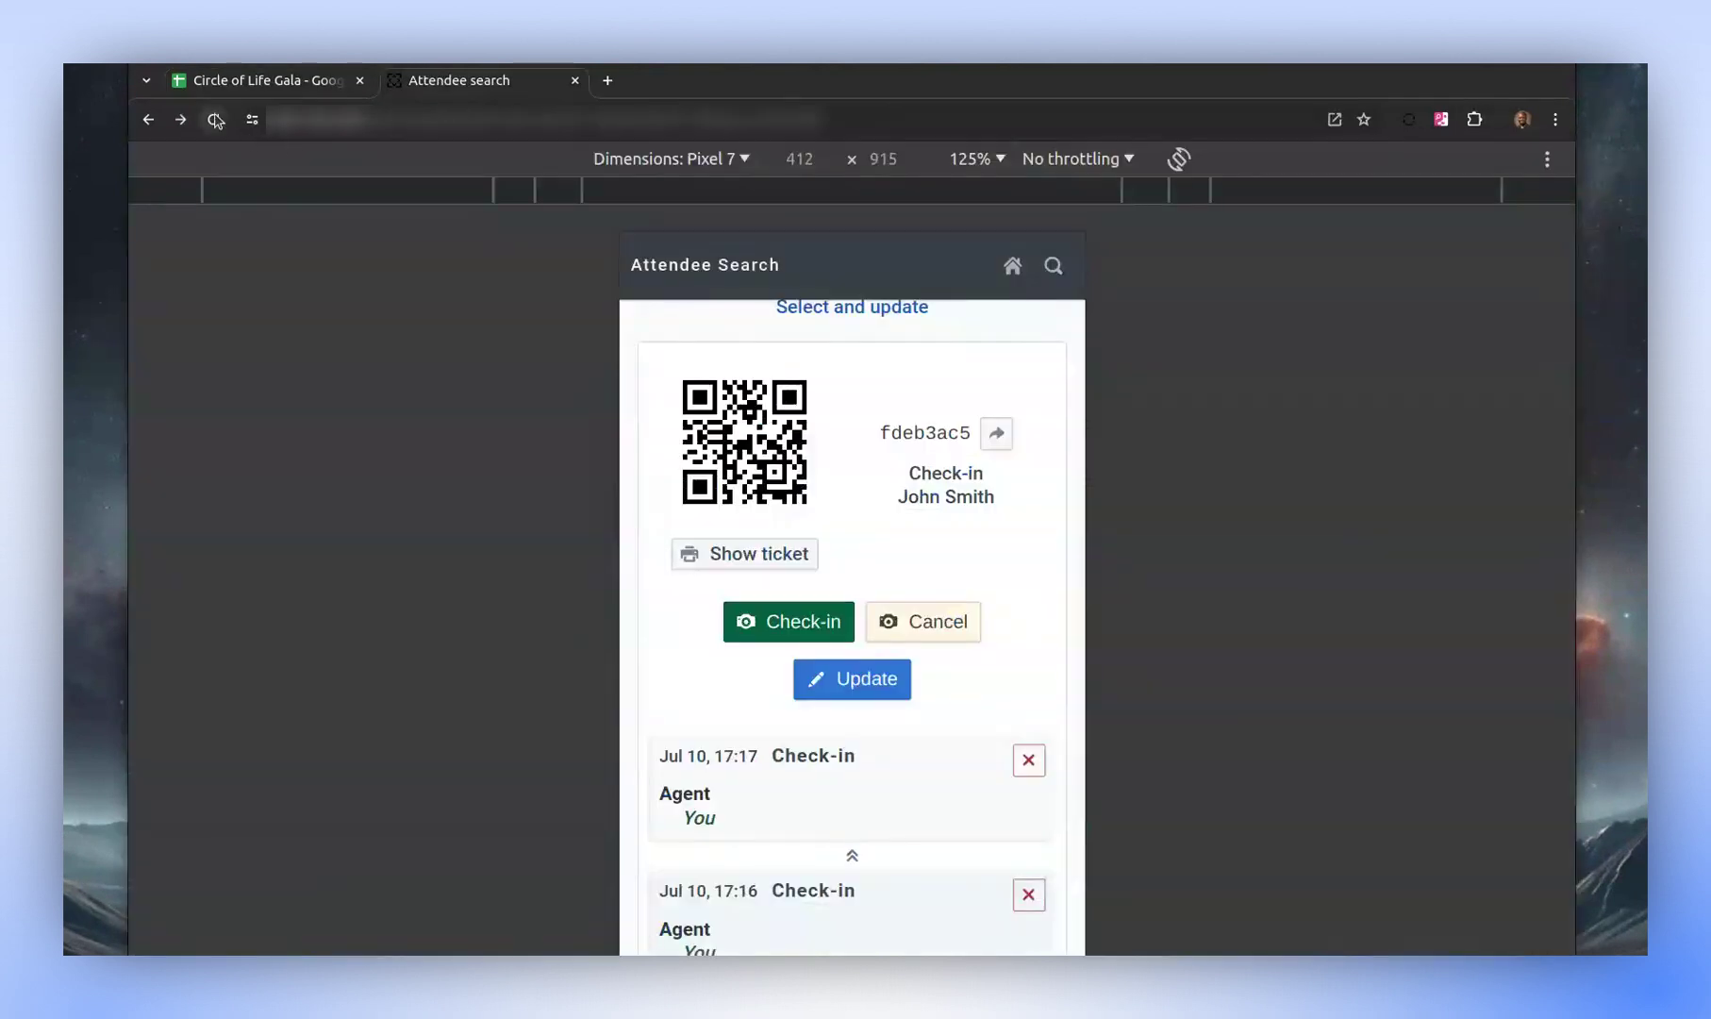
click(223, 126)
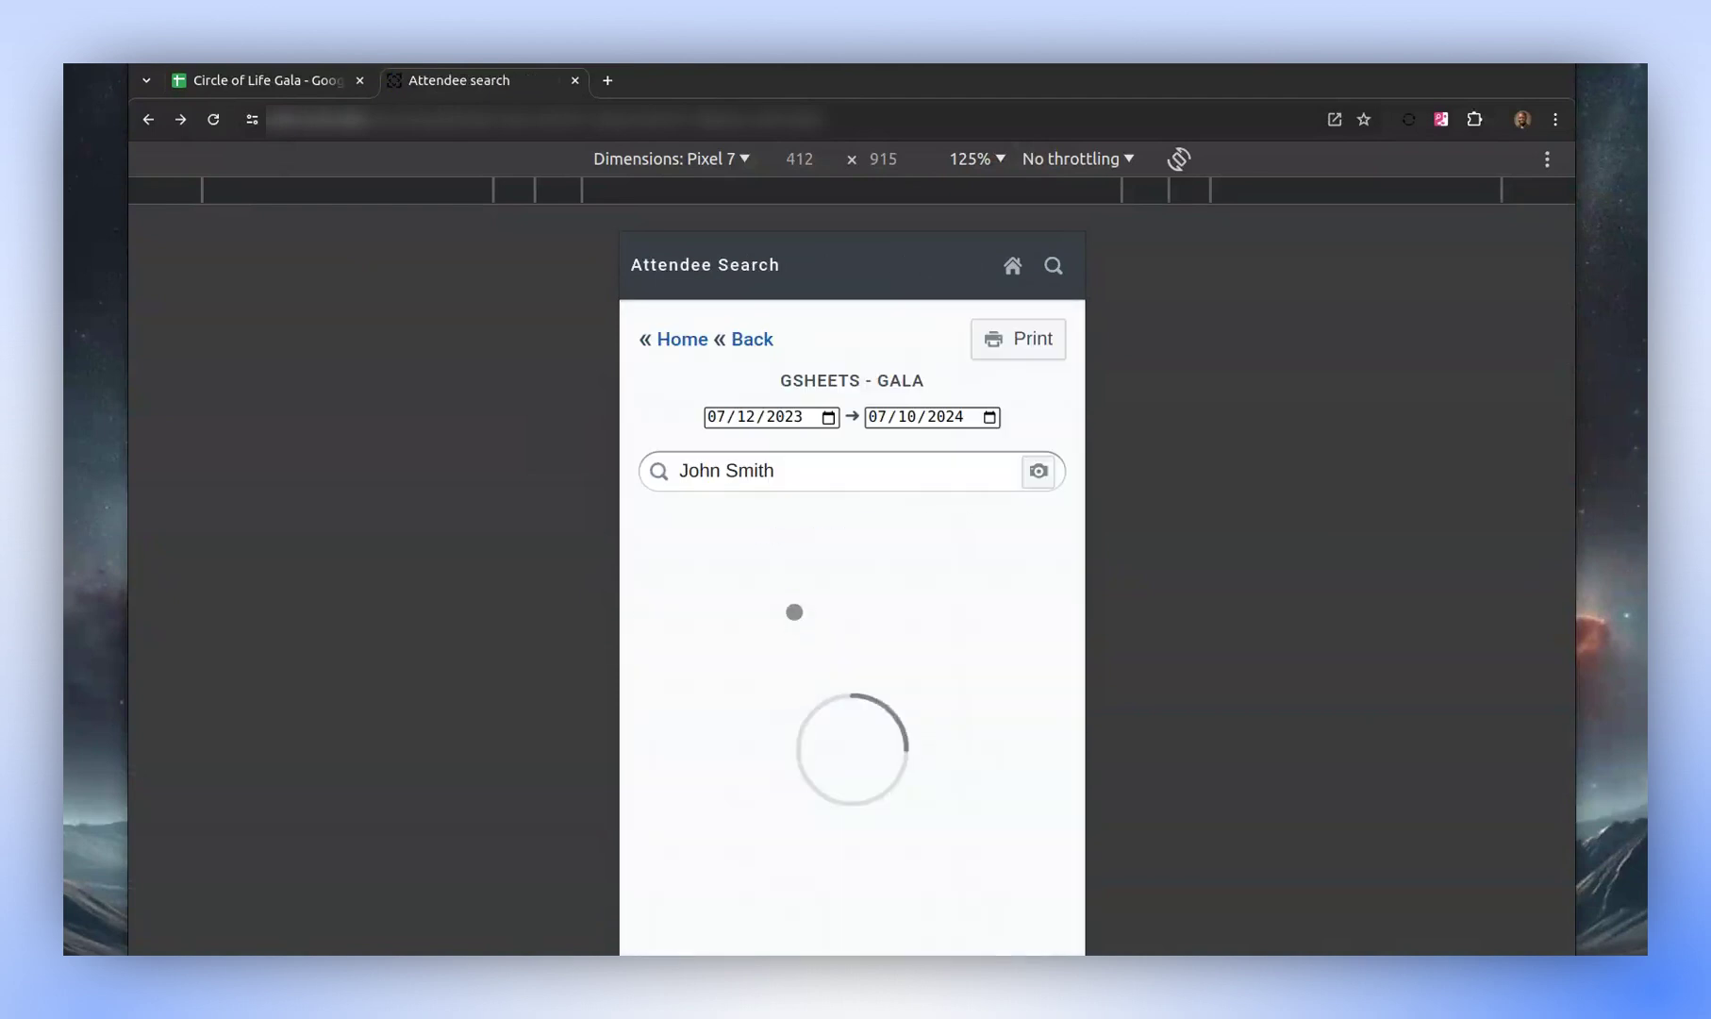
scroll(794, 613, down, 4)
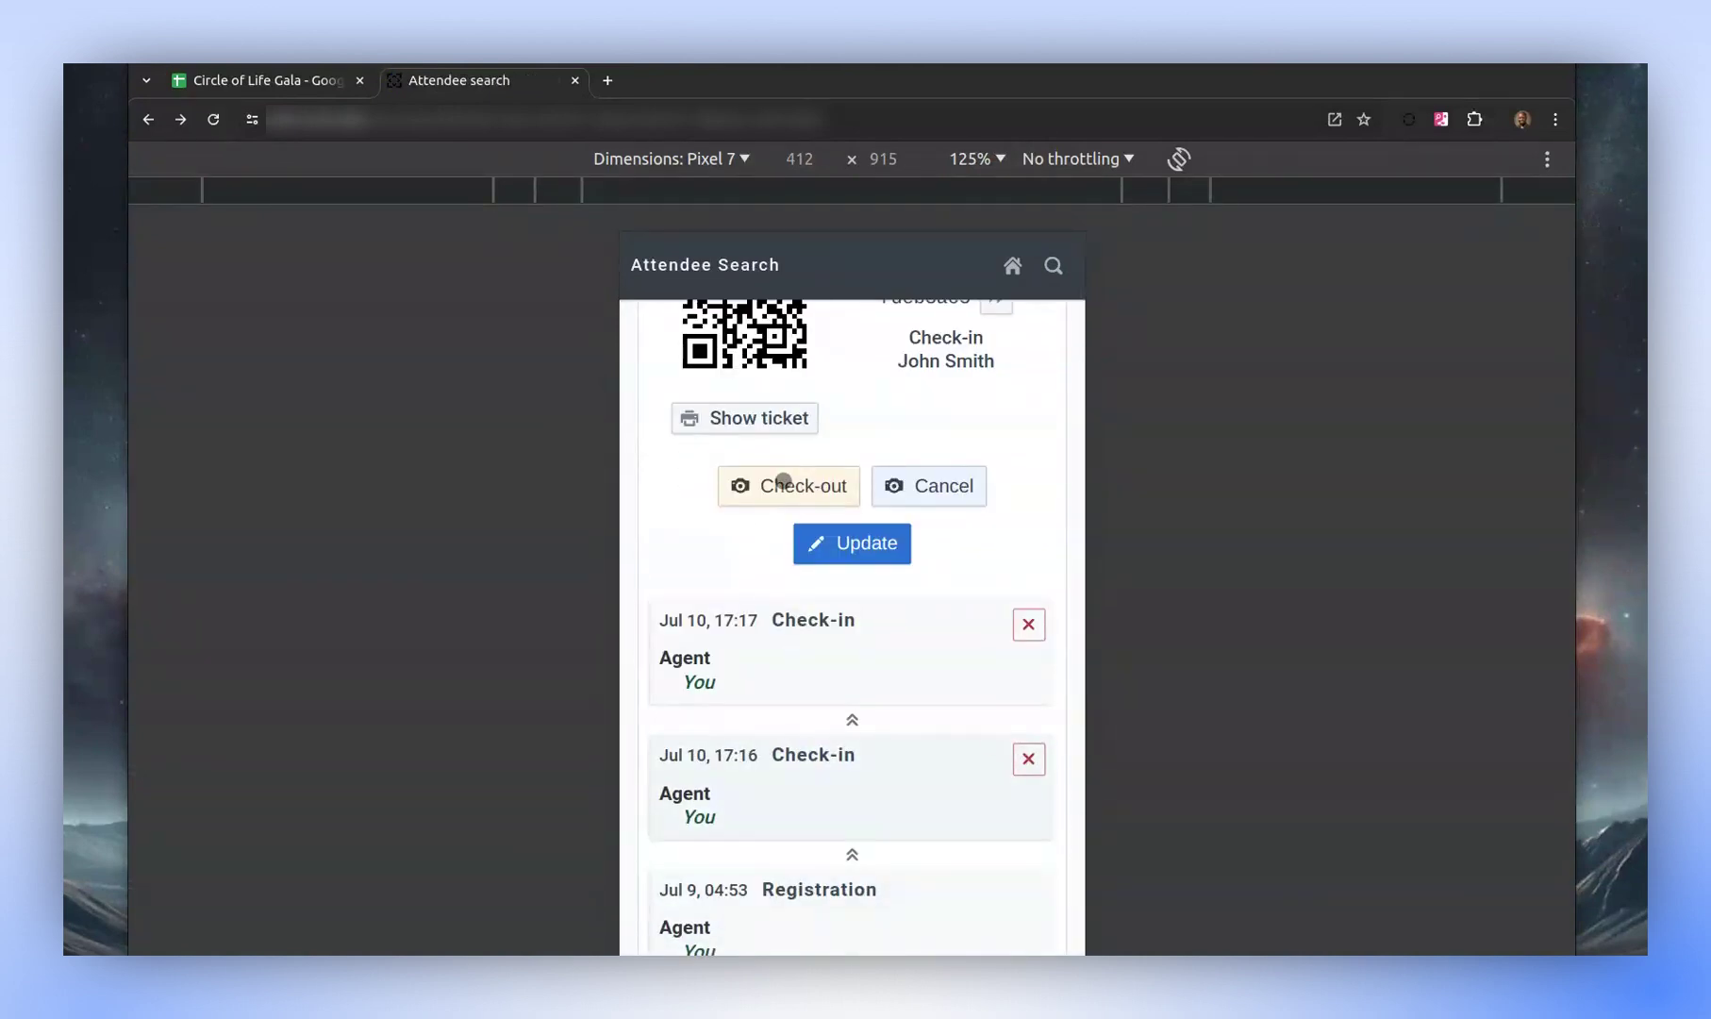
click(283, 80)
Set check-in type to 'Session-specific check-ins (no repeat)' with sessions Session A, Session B, Session C
click(1364, 556)
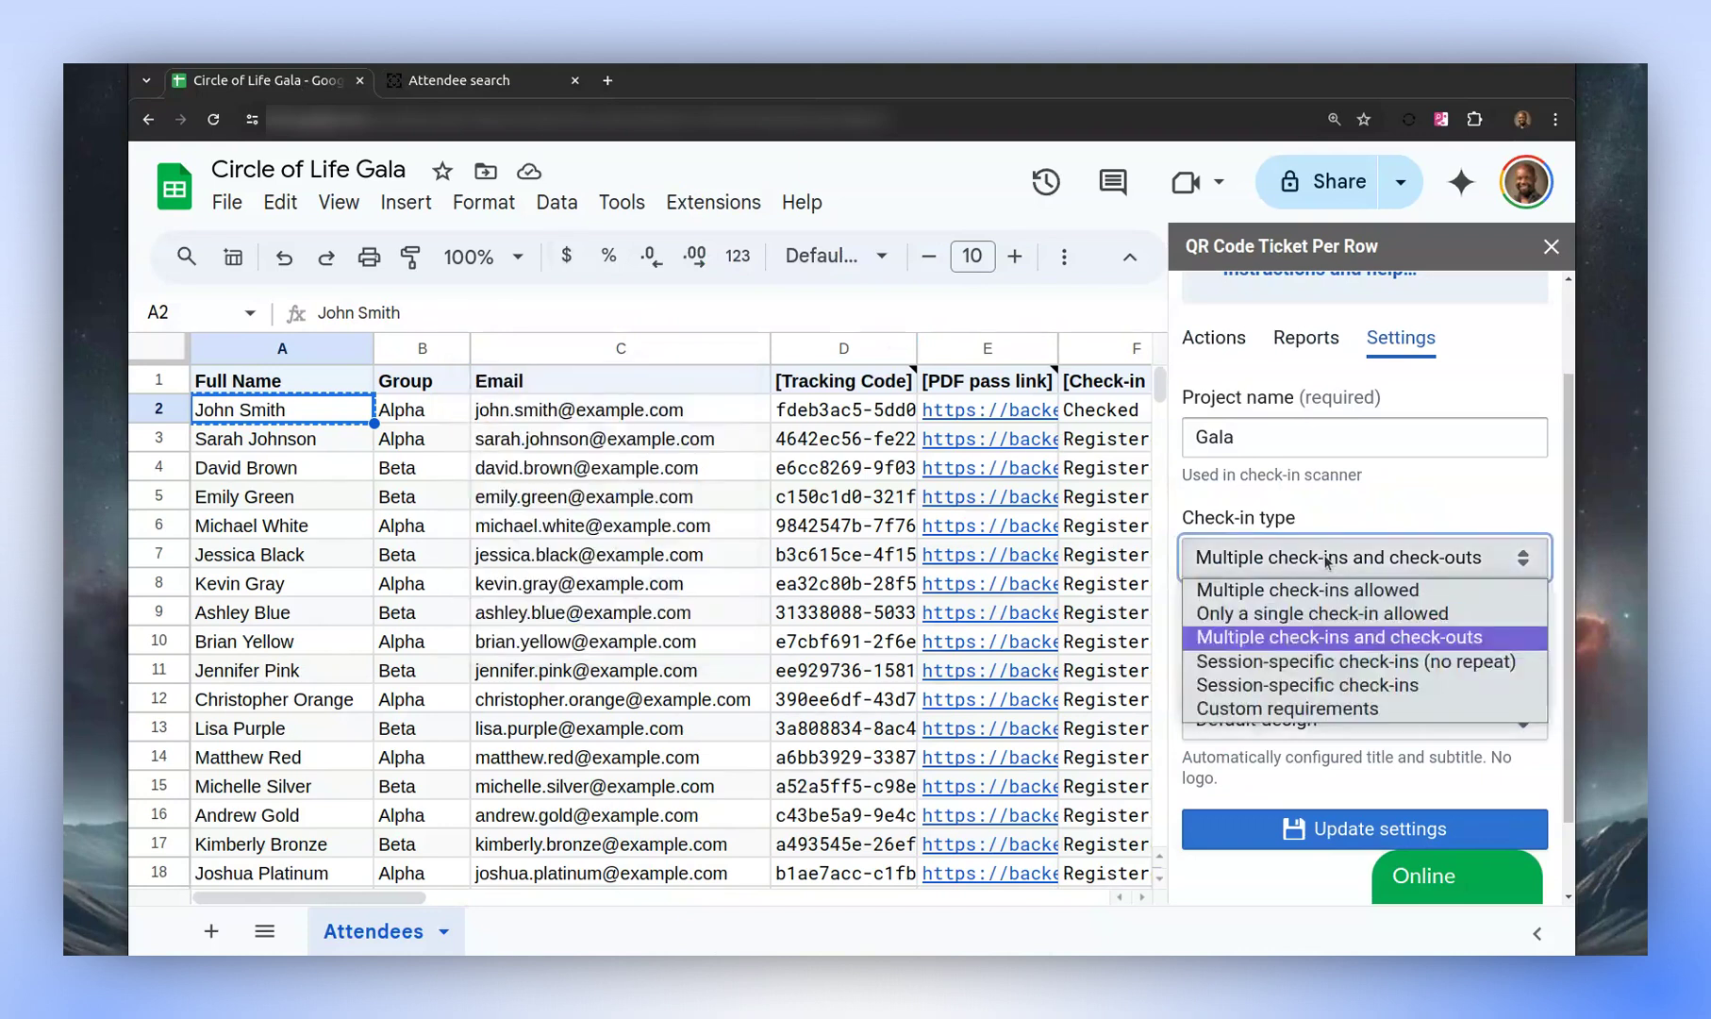
click(1403, 664)
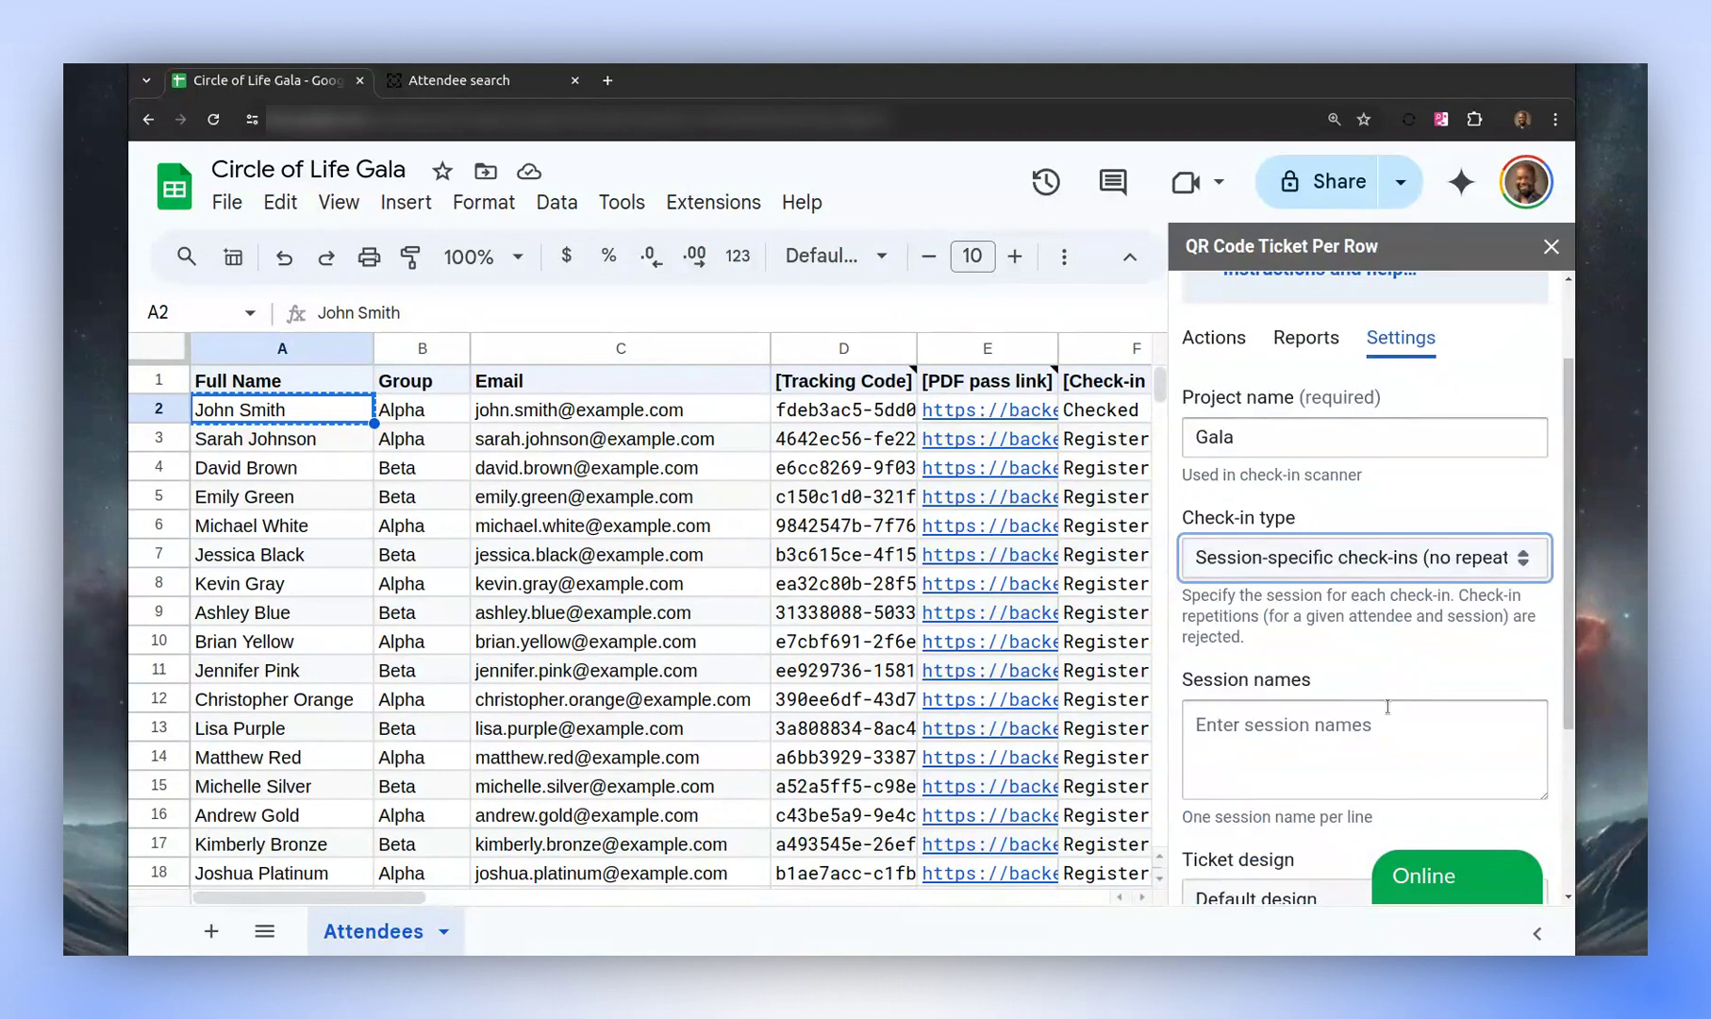
key(Tab)
text(Session A)
key(Return)
text(Session B)
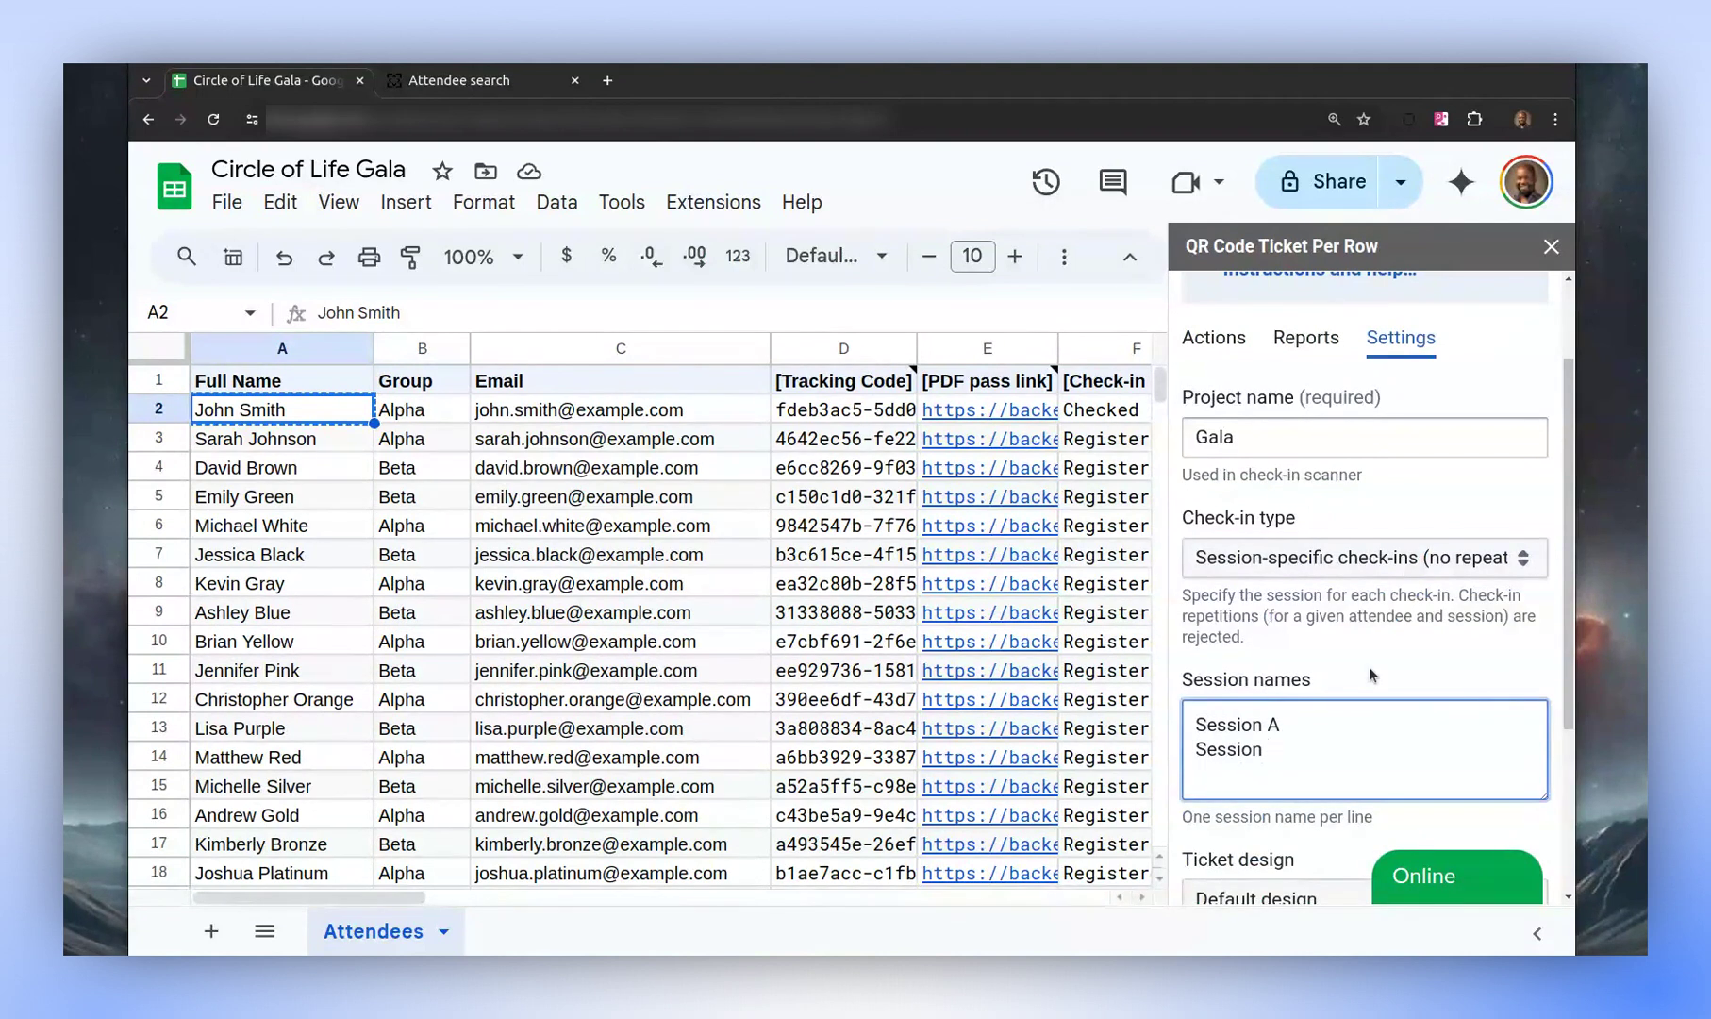
key(Return)
text(Session C)
scroll(1349, 684, down, 3)
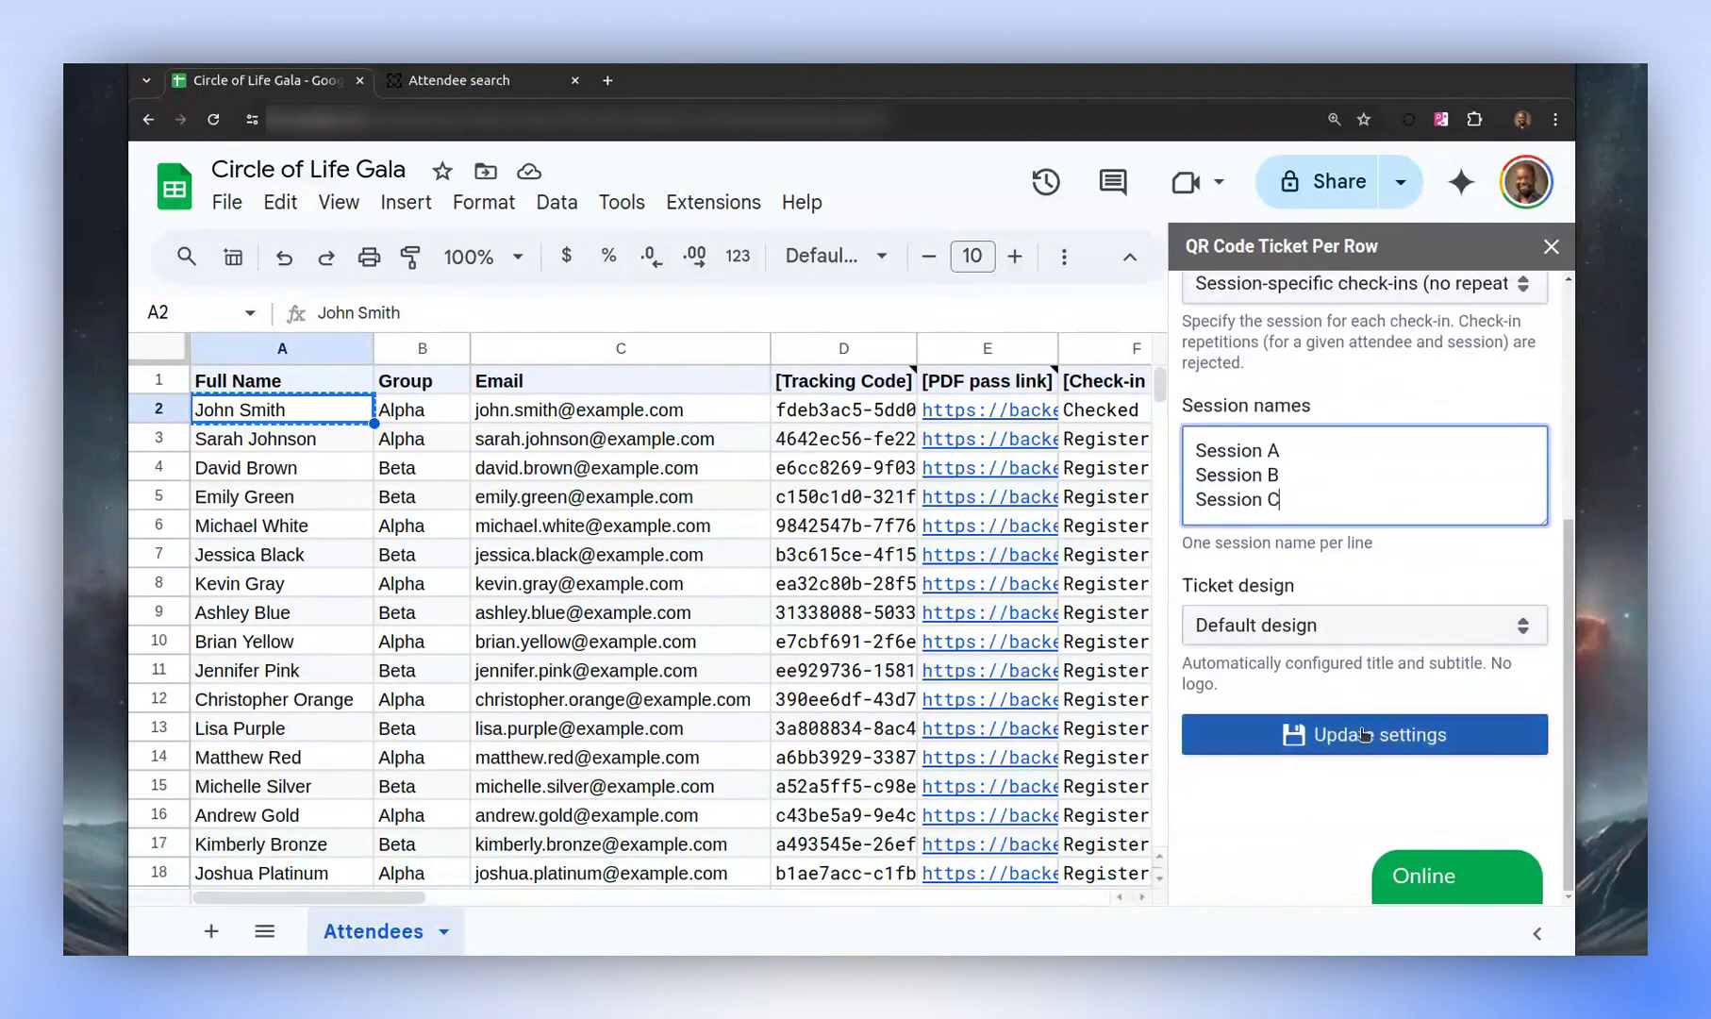
click(1363, 724)
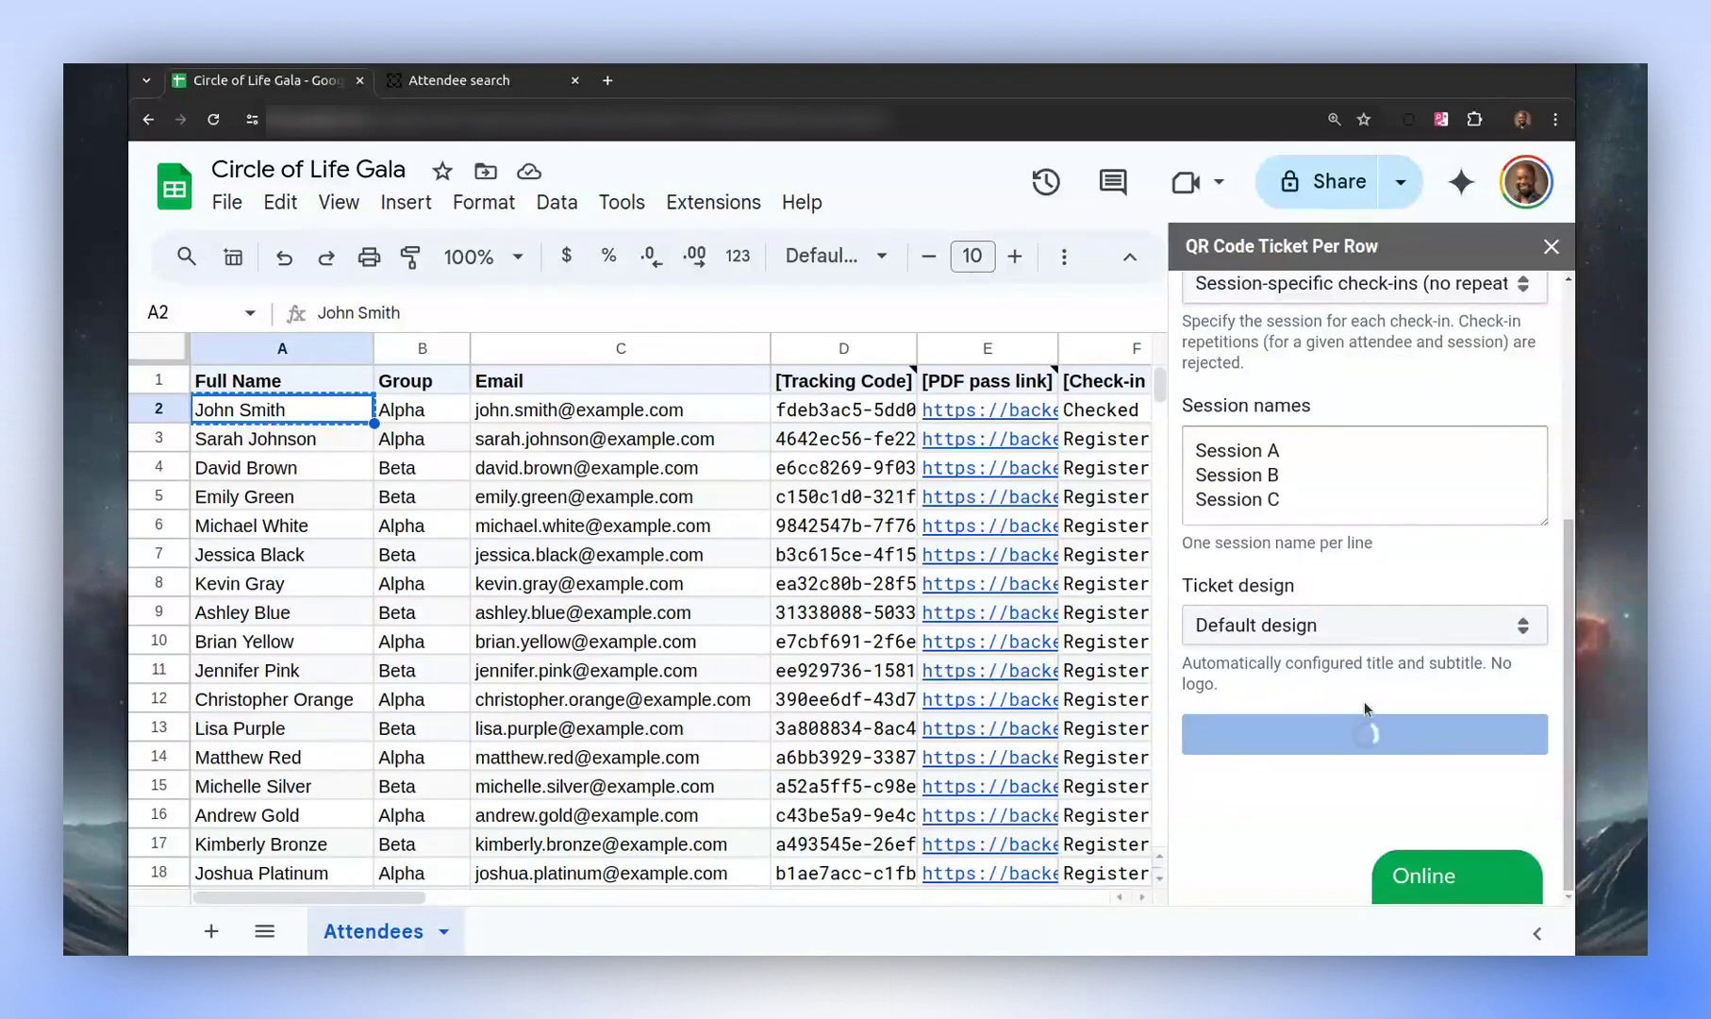
In the check-in app, delete both of the attendee's Jul 10 check-ins
click(487, 83)
click(1028, 624)
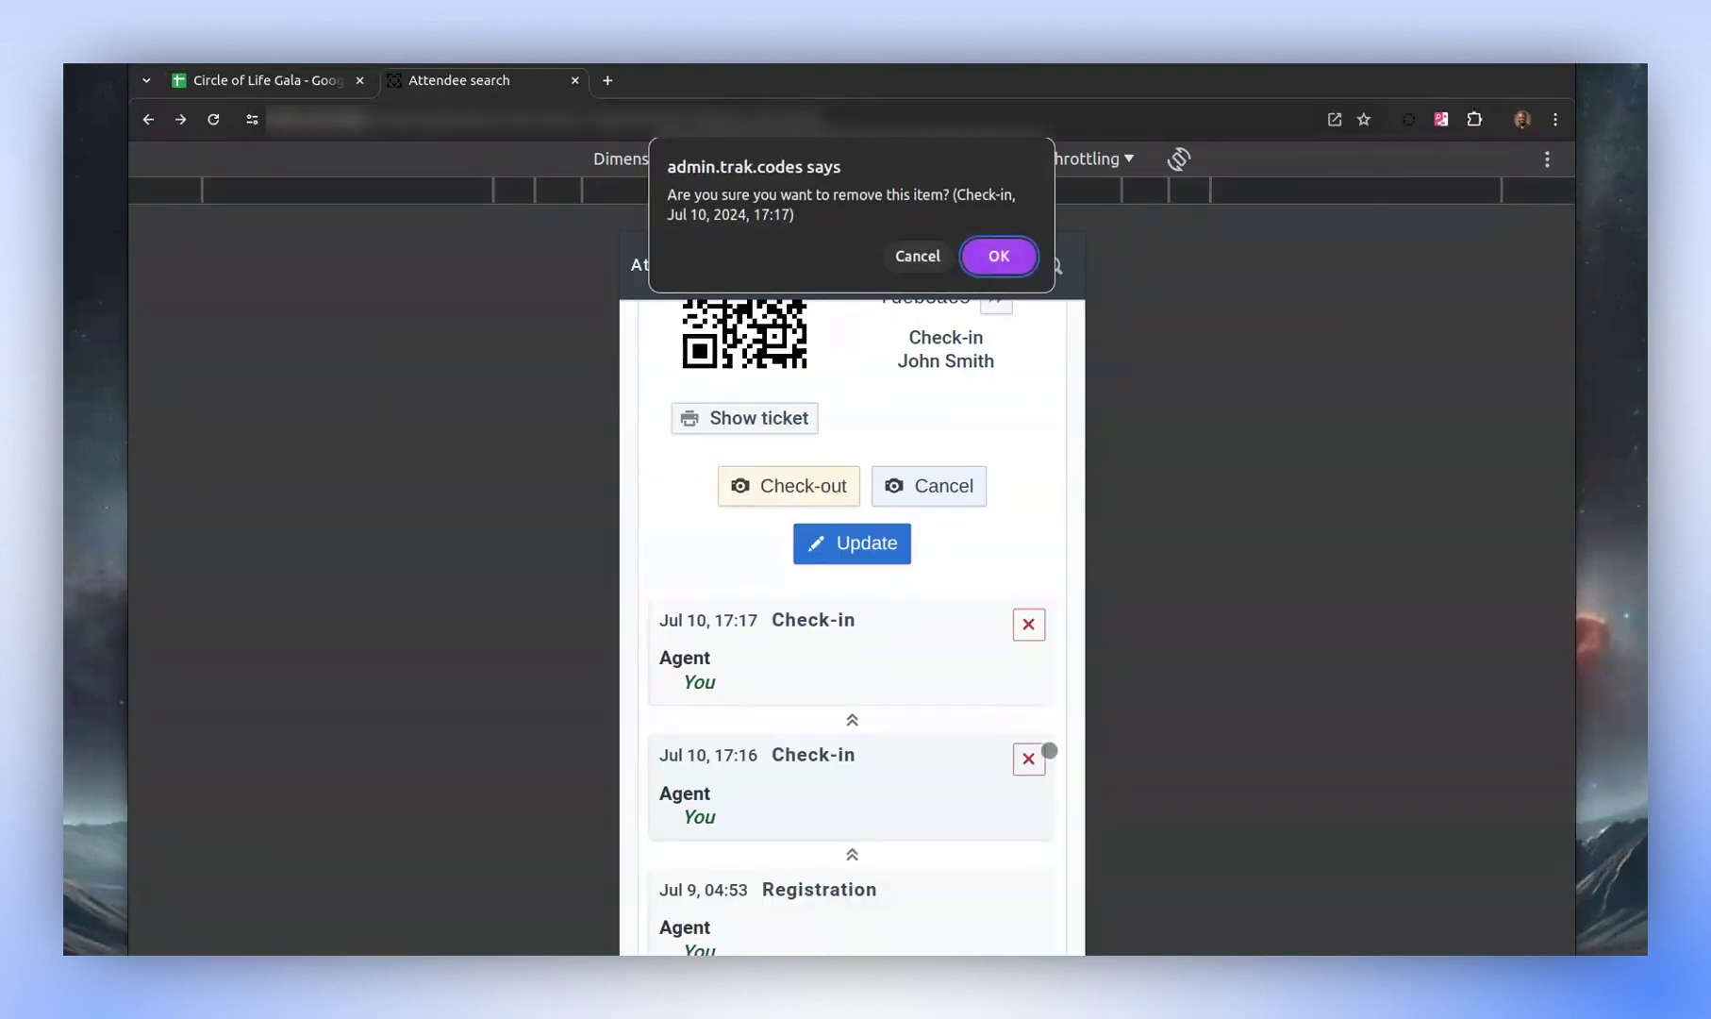
key(Return)
click(1028, 623)
key(Return)
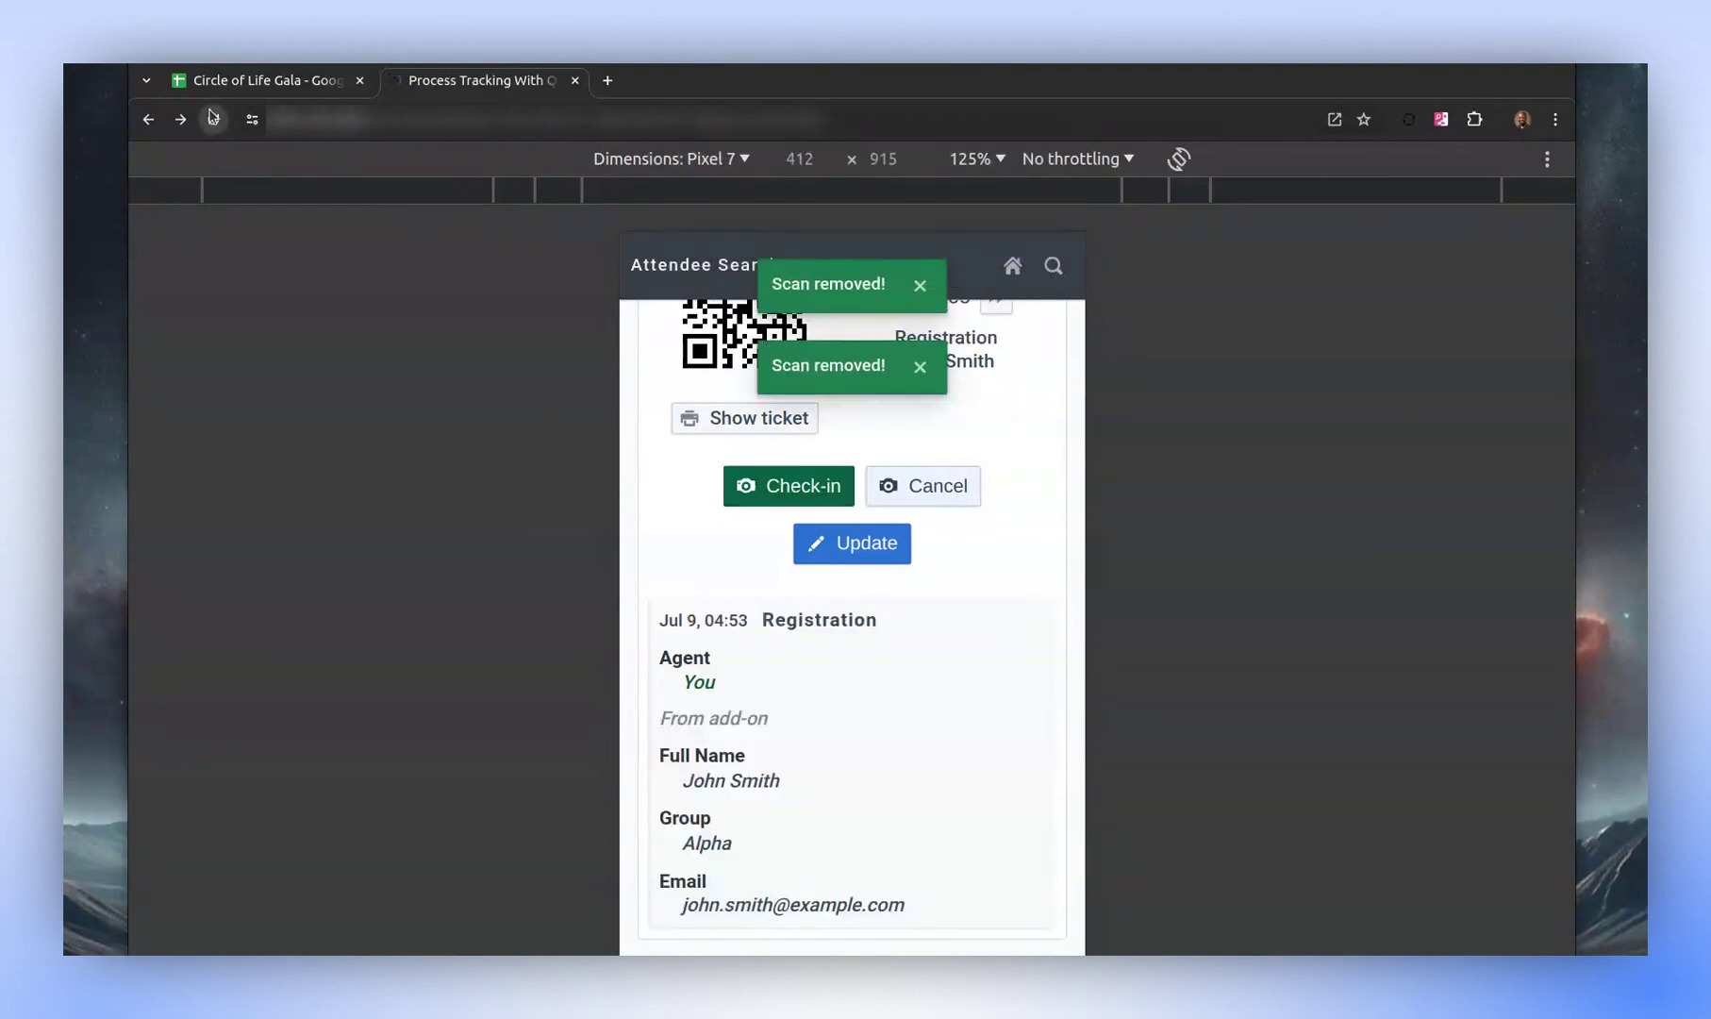
Check the attendee in to Session B, then return to the Circle of Life Gala spreadsheet
scroll(749, 630, down, 3)
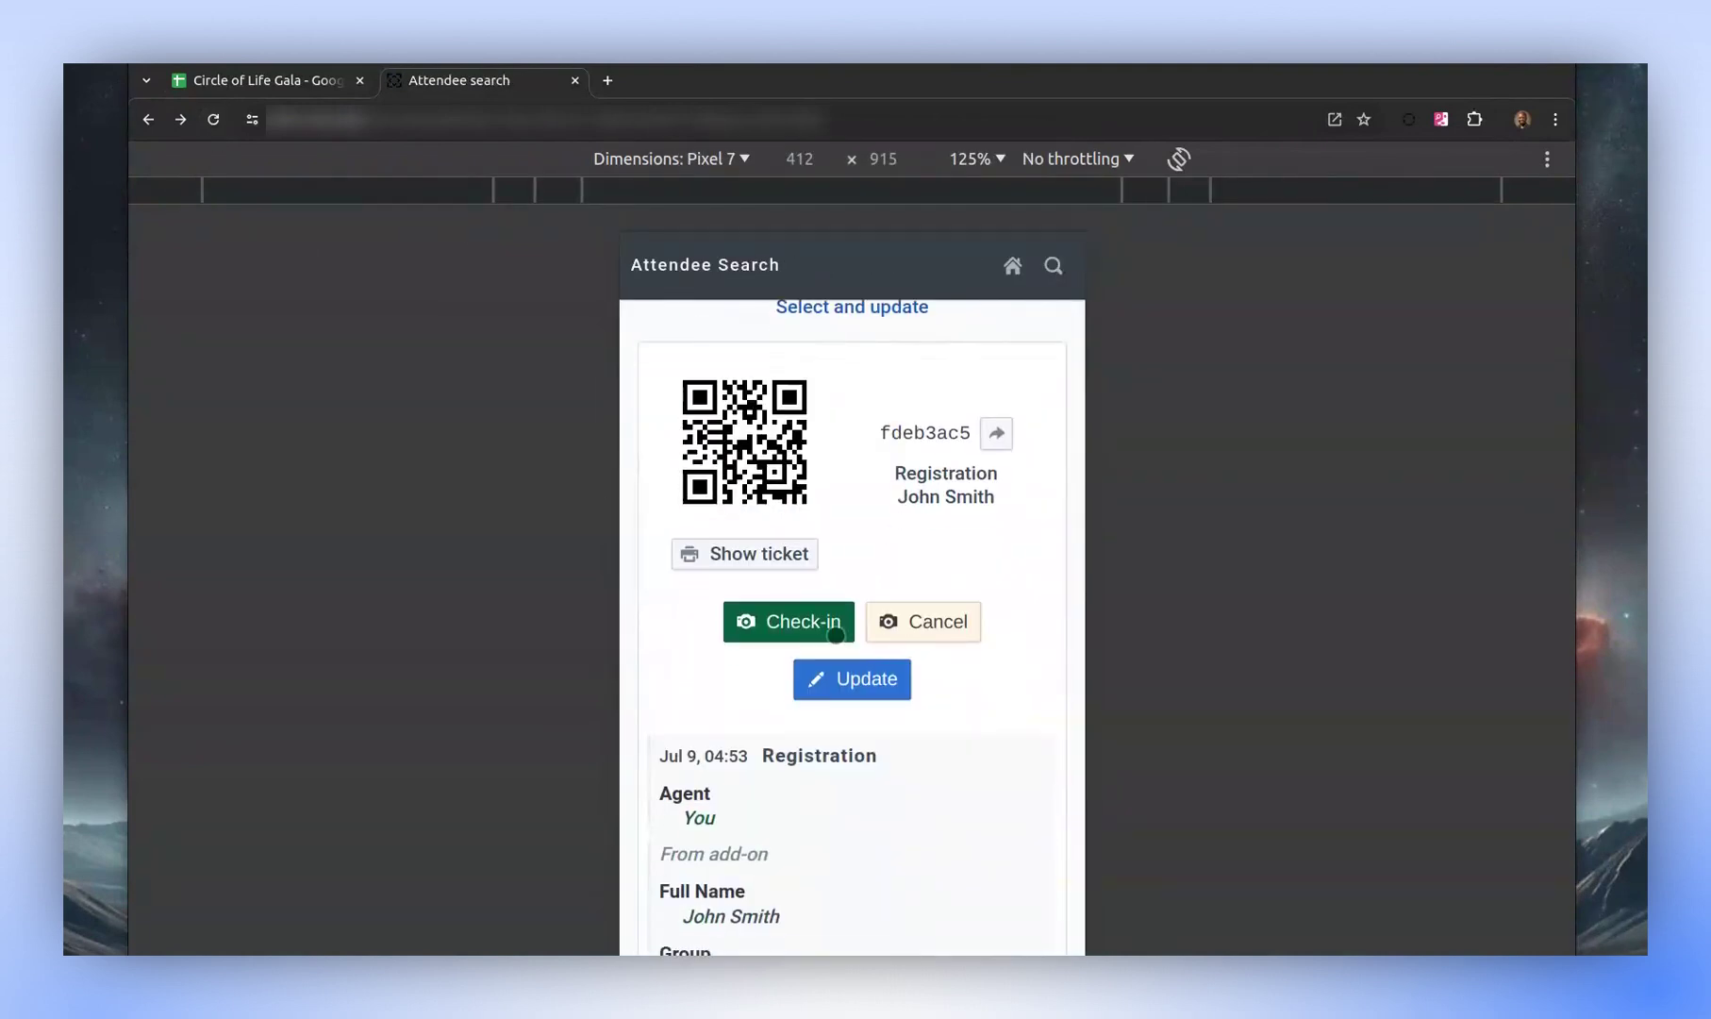
click(830, 624)
click(925, 725)
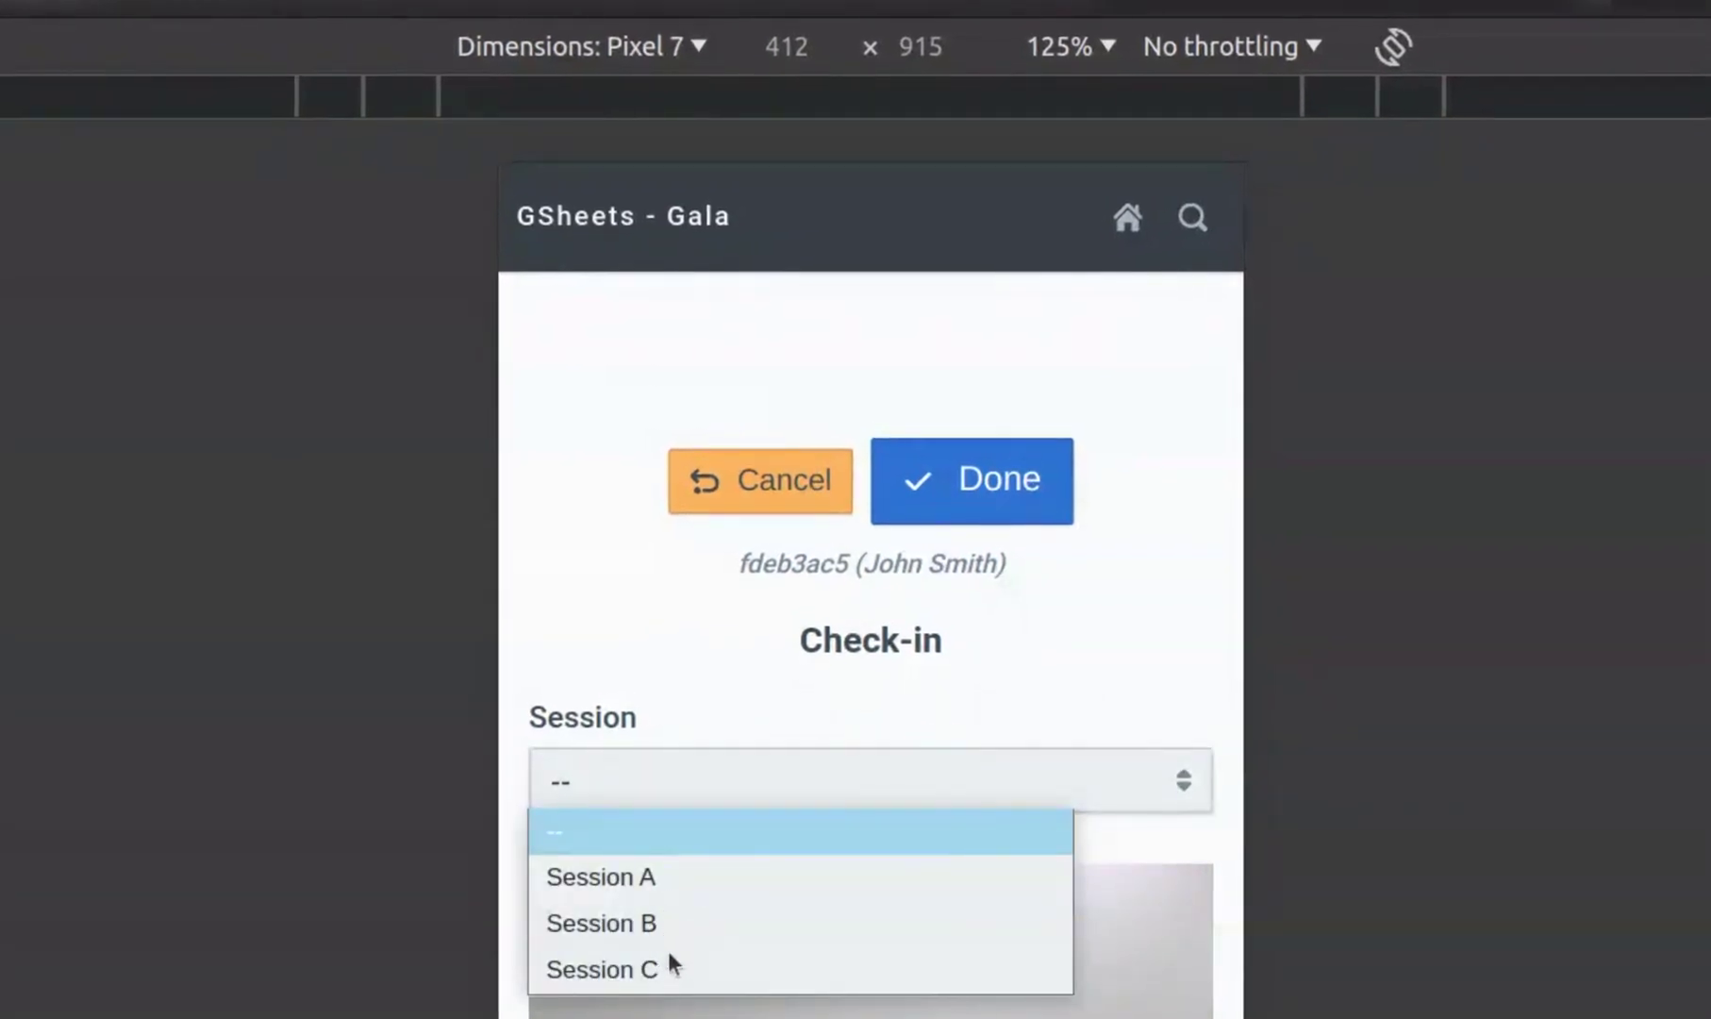
click(648, 923)
click(978, 485)
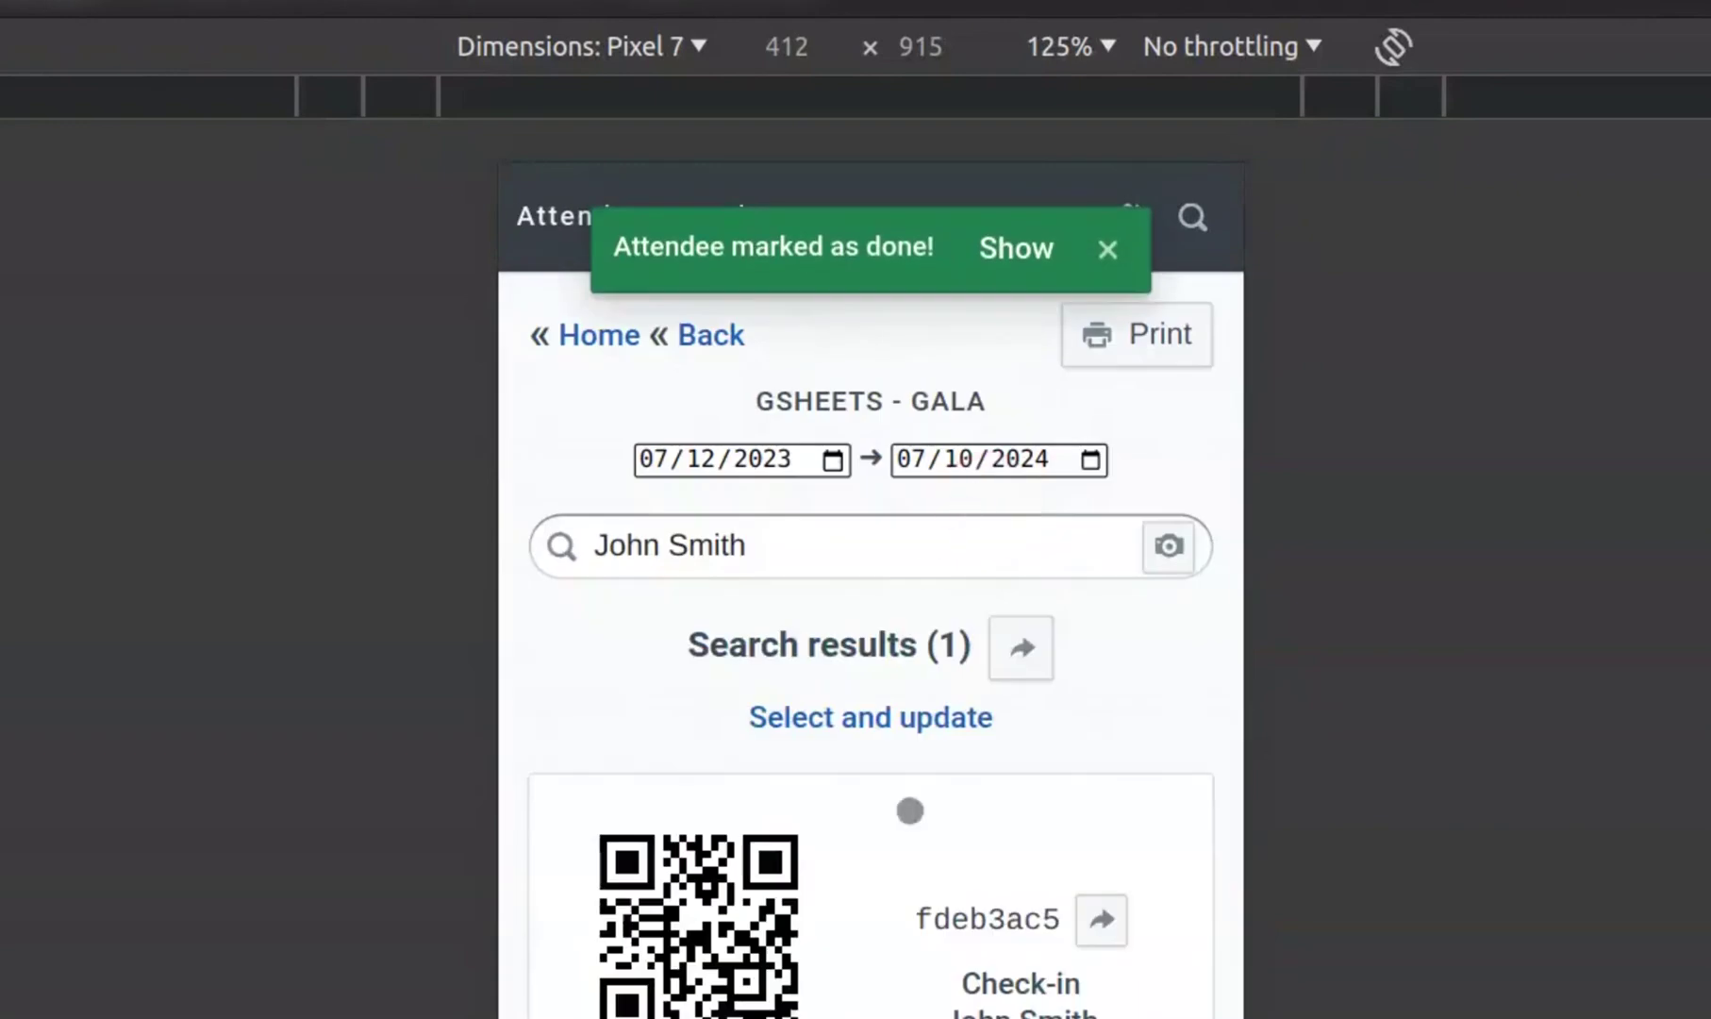
scroll(909, 811, down, 5)
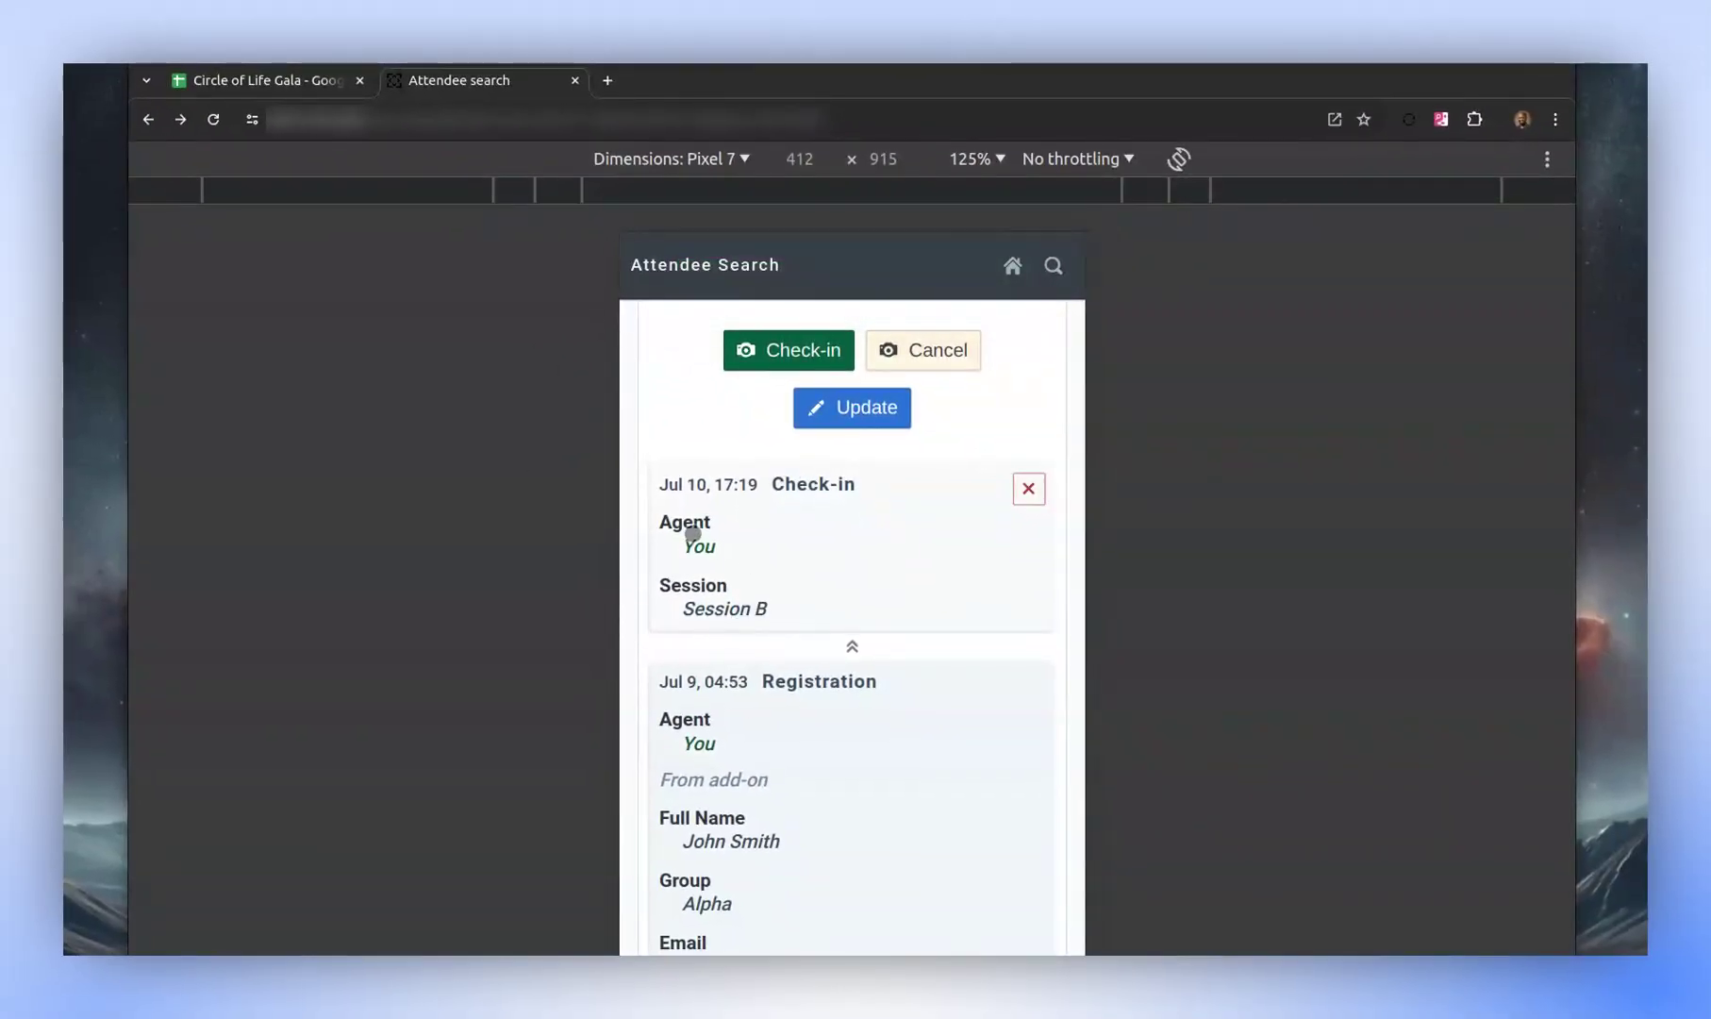
click(335, 87)
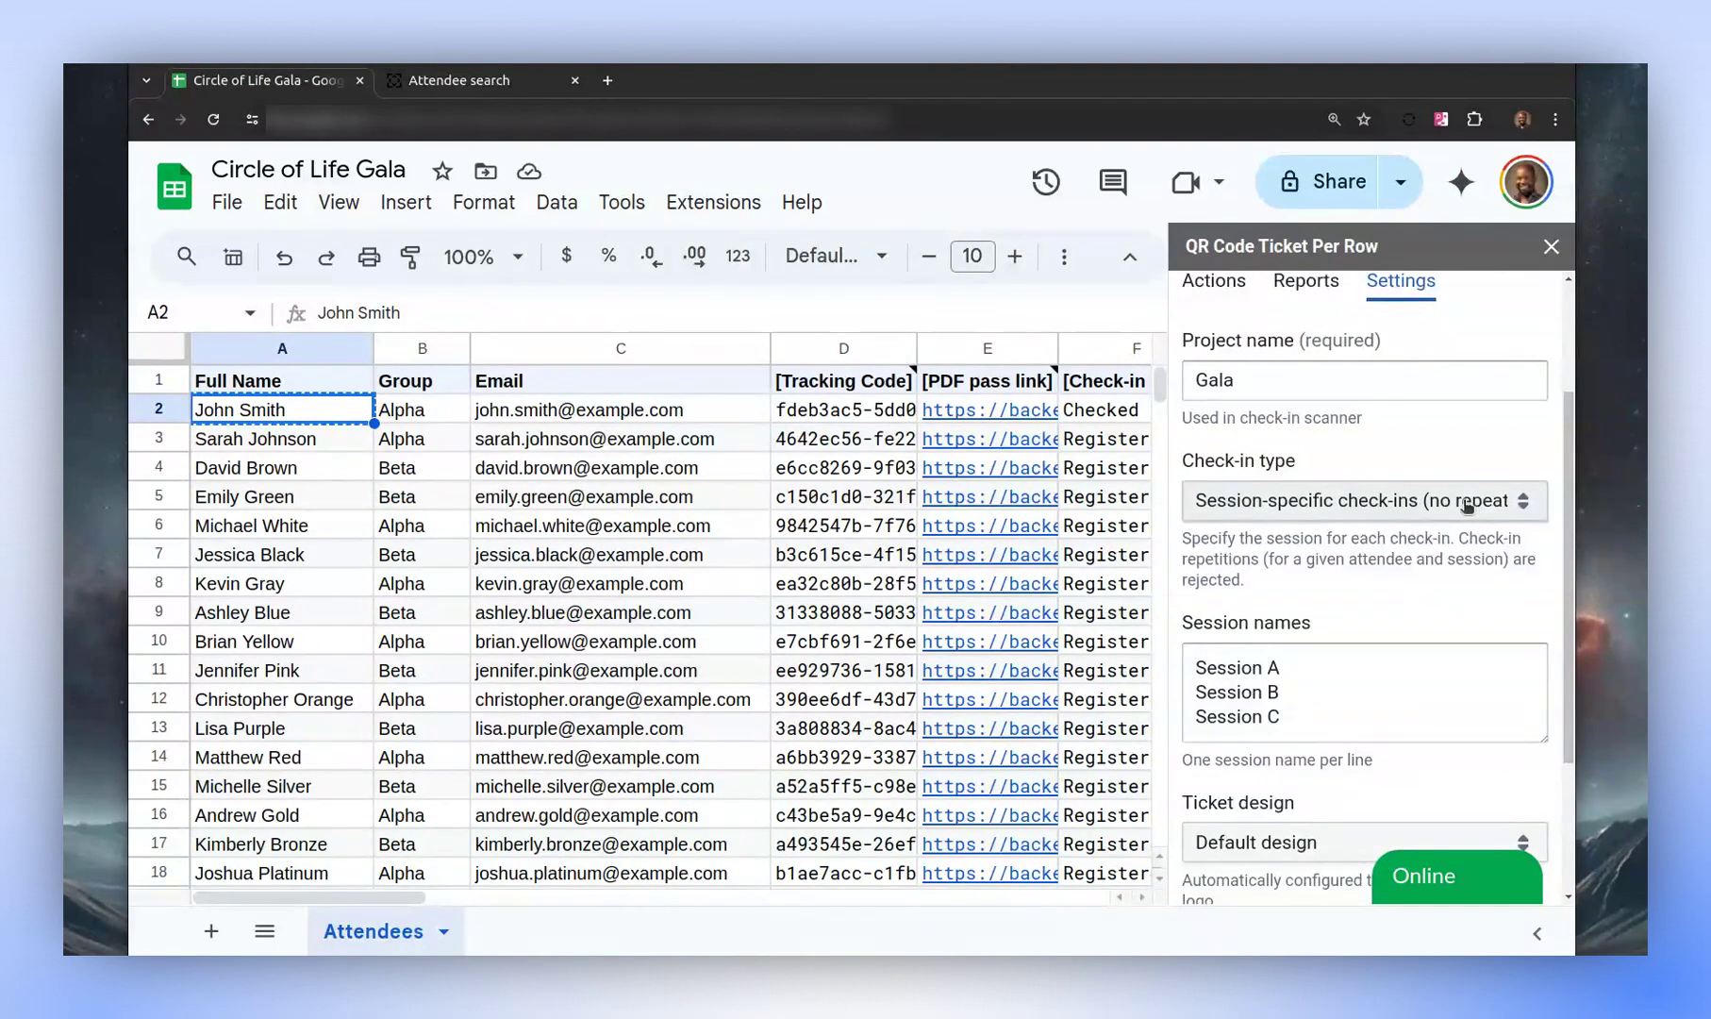
Attempt a repeat Session B check-in and confirm the app rejects it
click(472, 80)
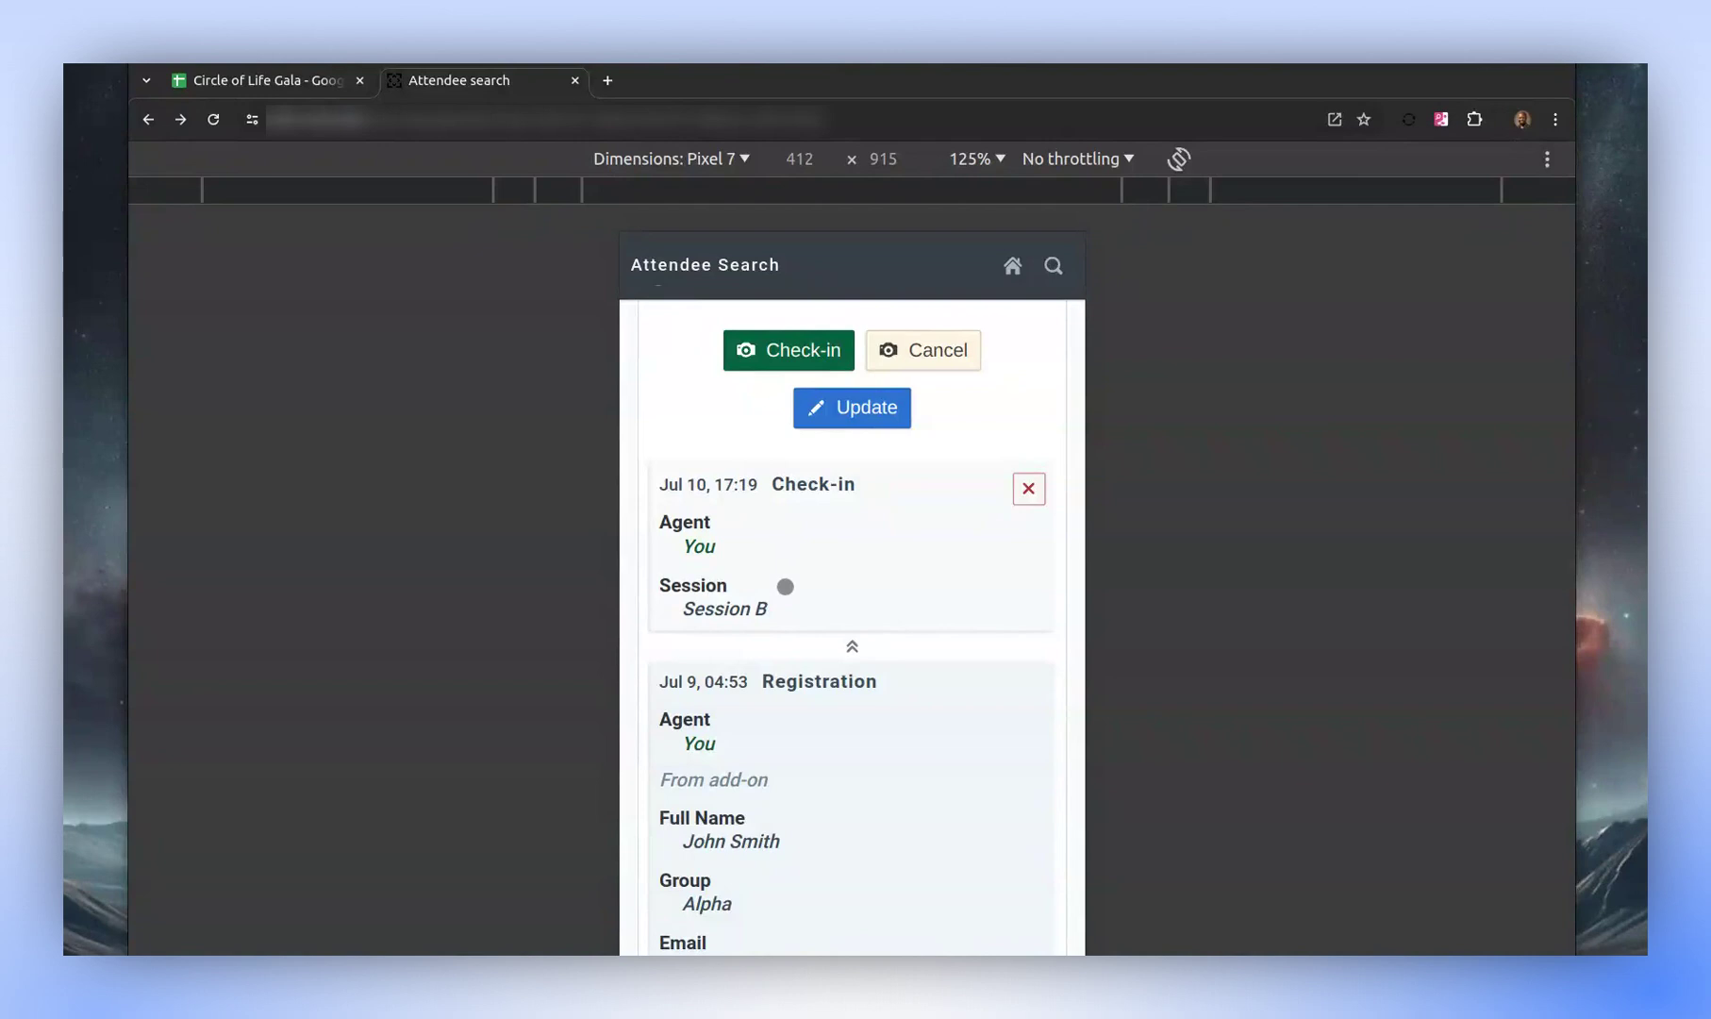
click(788, 350)
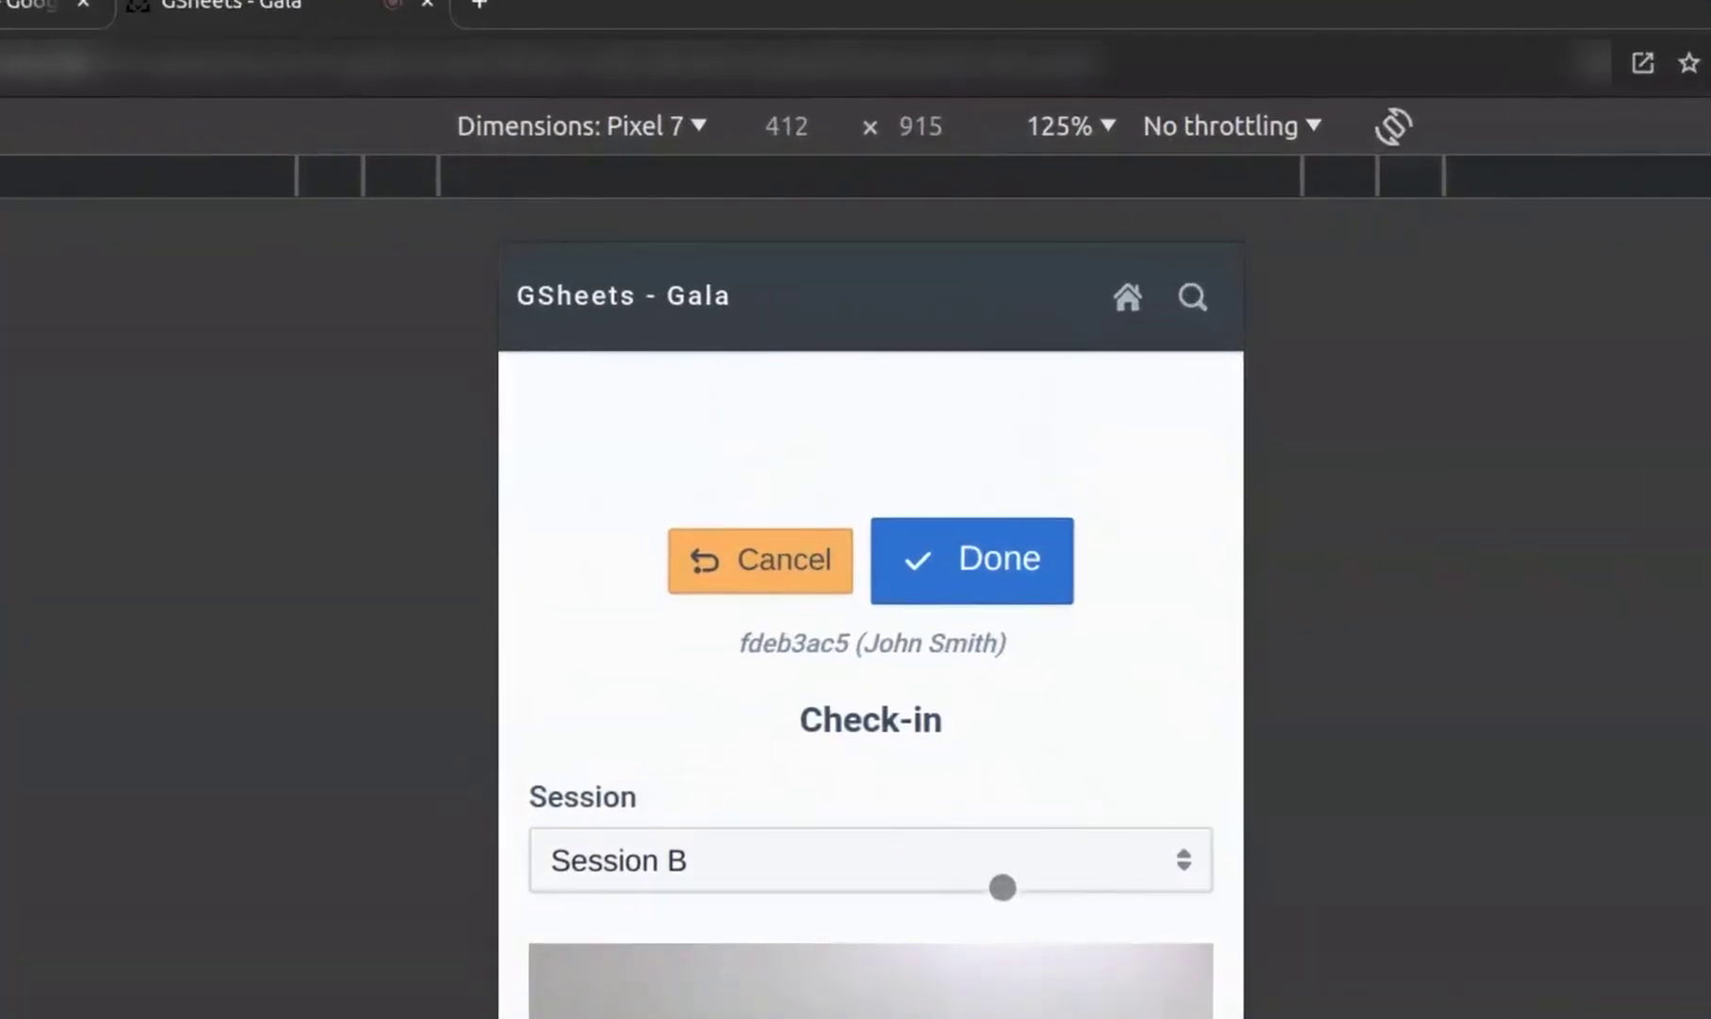
click(753, 867)
click(834, 719)
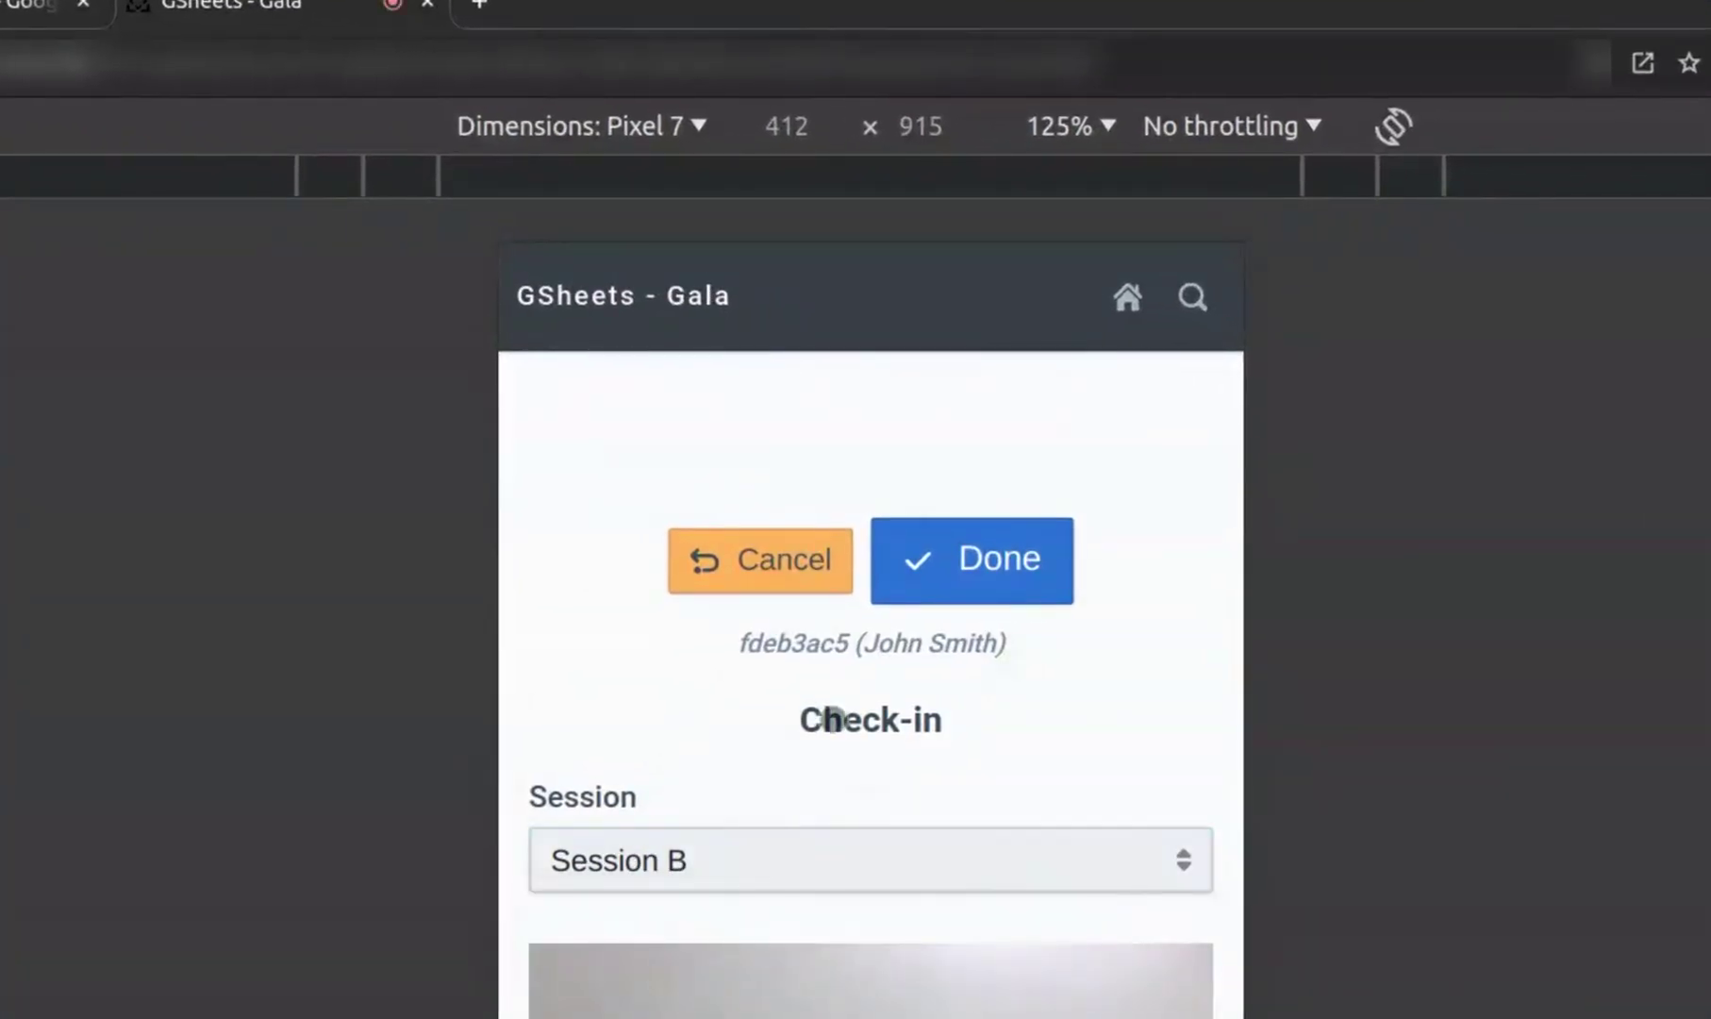
click(970, 576)
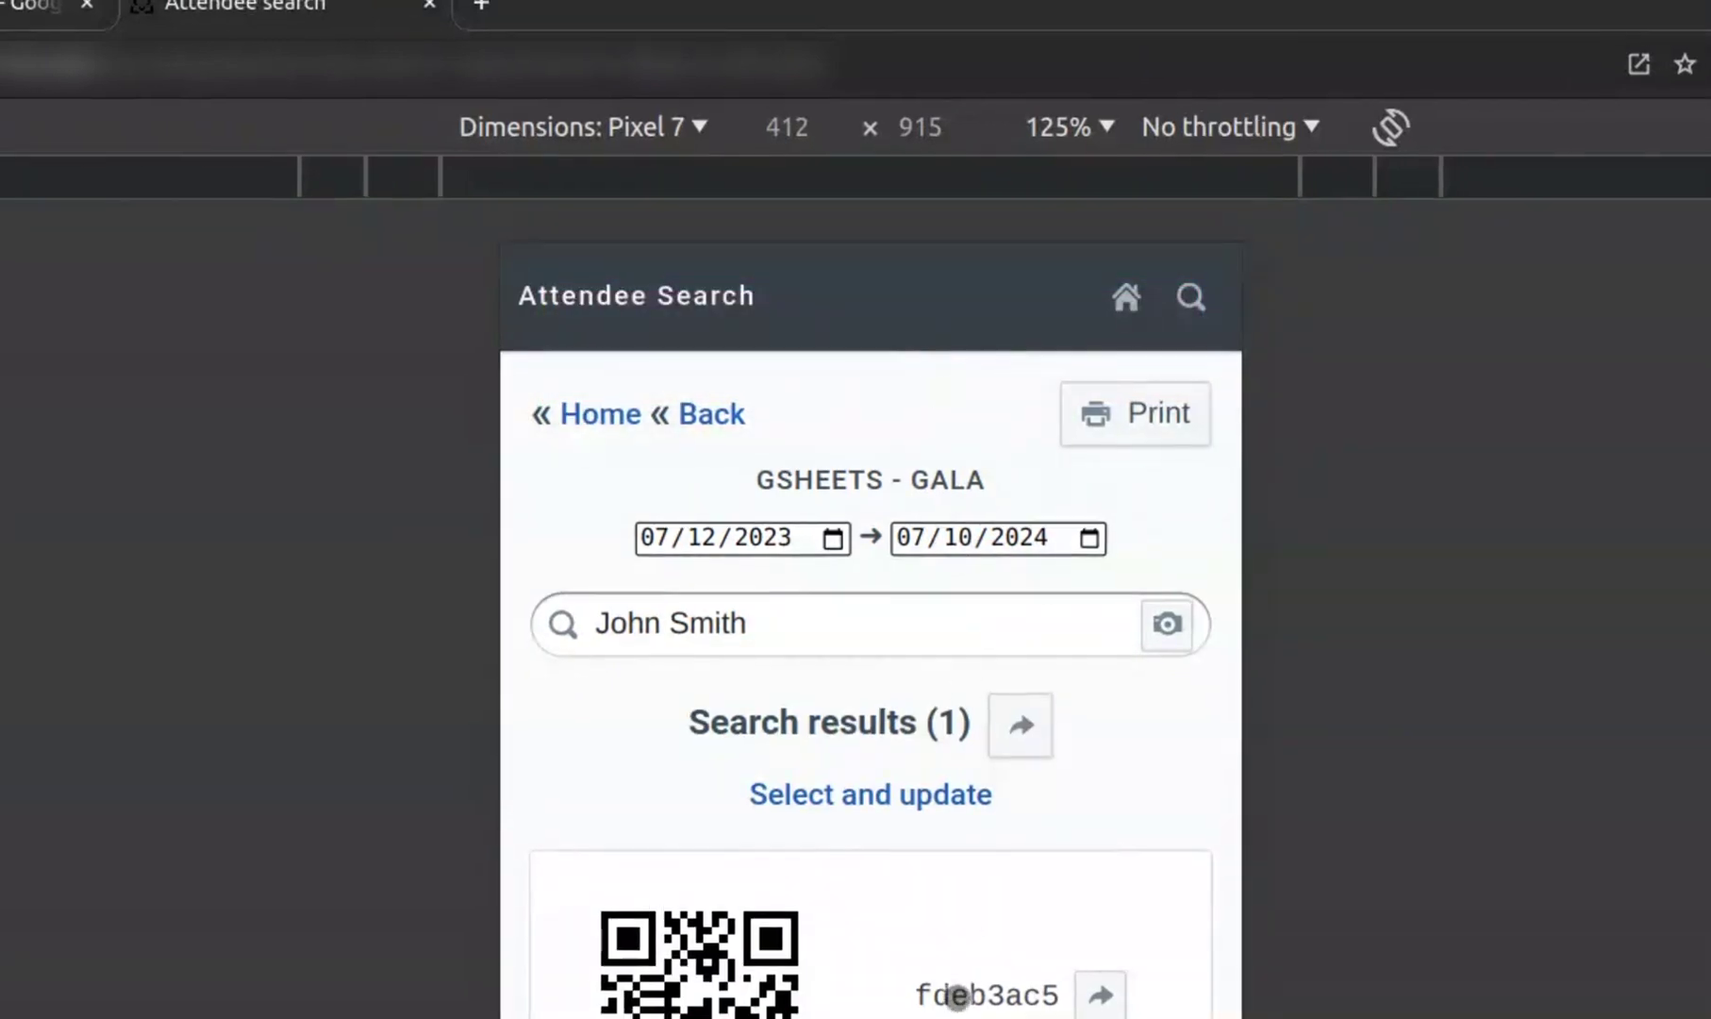
scroll(954, 993, down, 4)
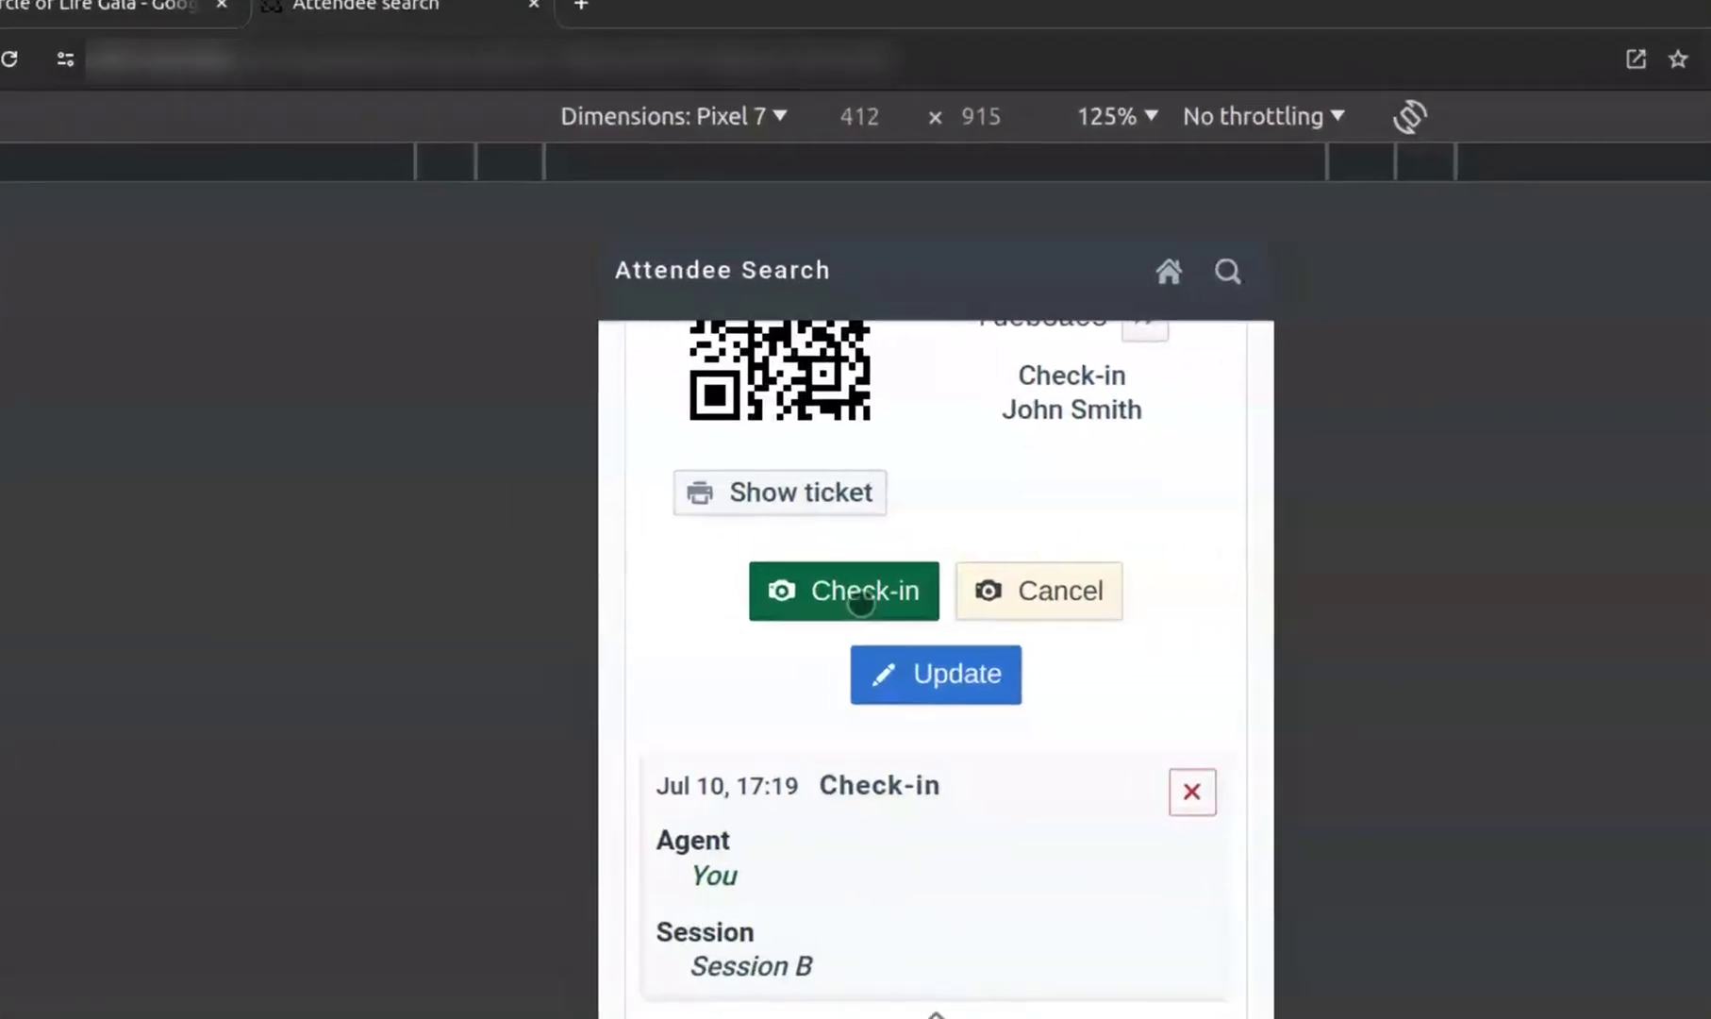
Check the attendee in to Session A, review the history, and return to the spreadsheet
click(797, 491)
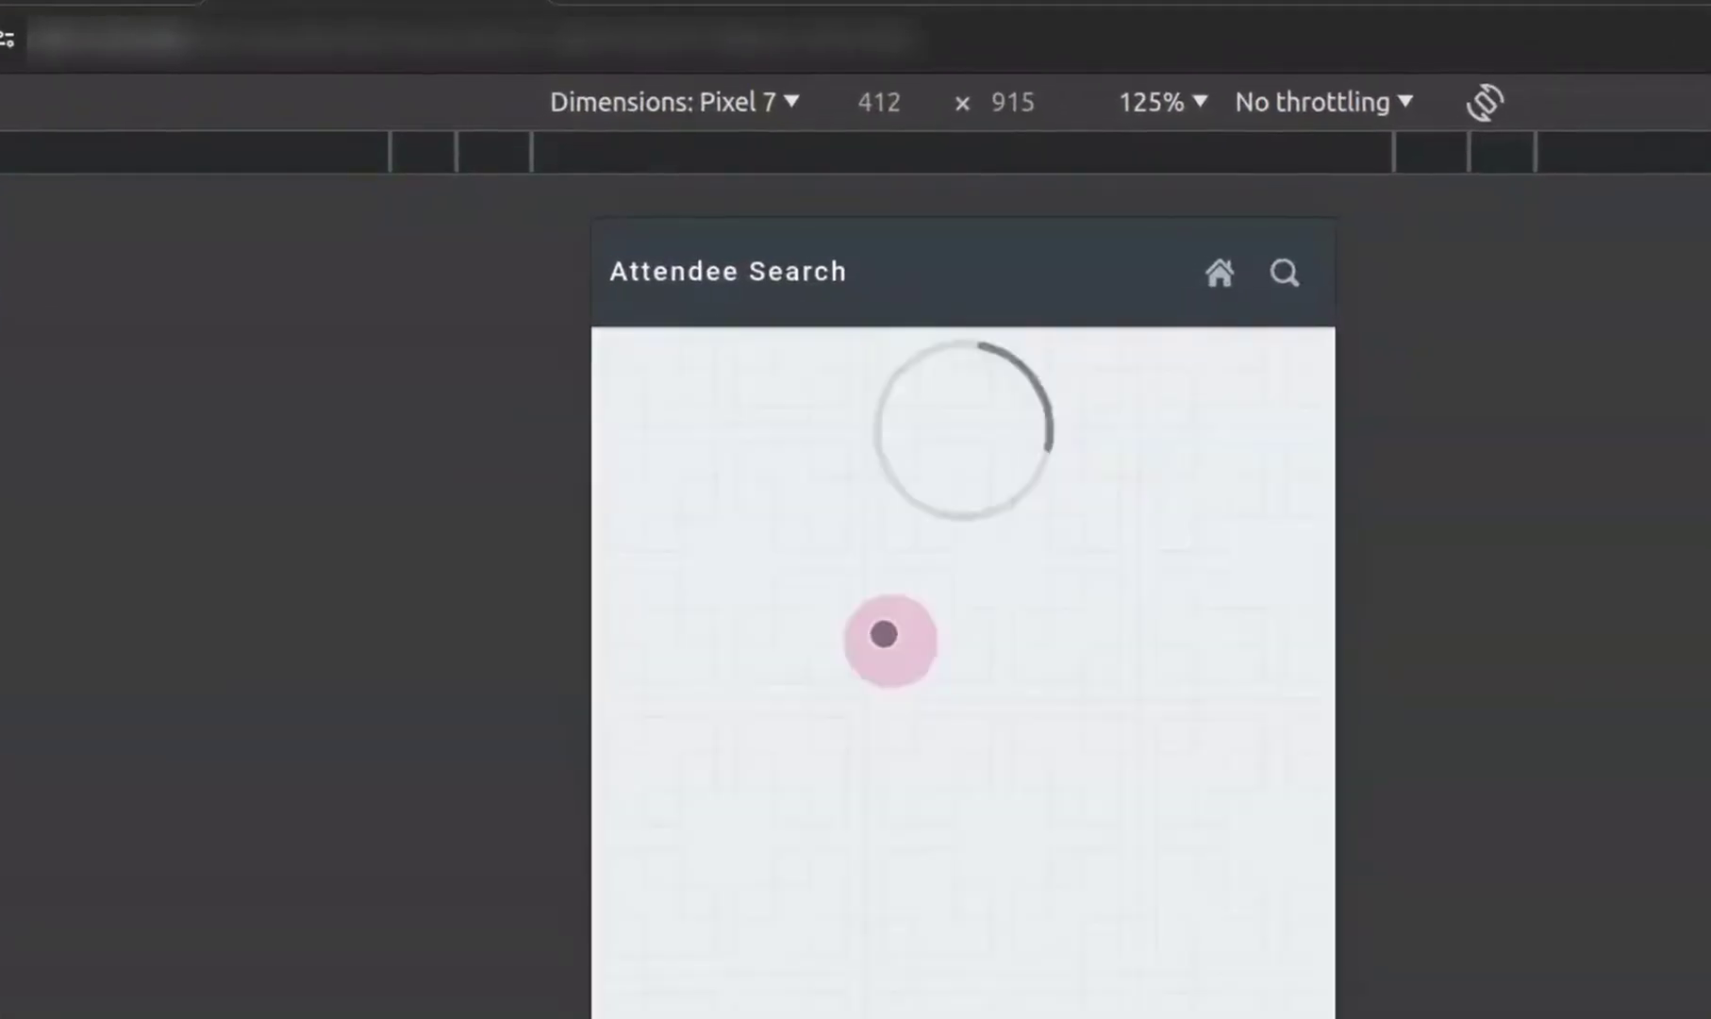
click(966, 634)
click(768, 931)
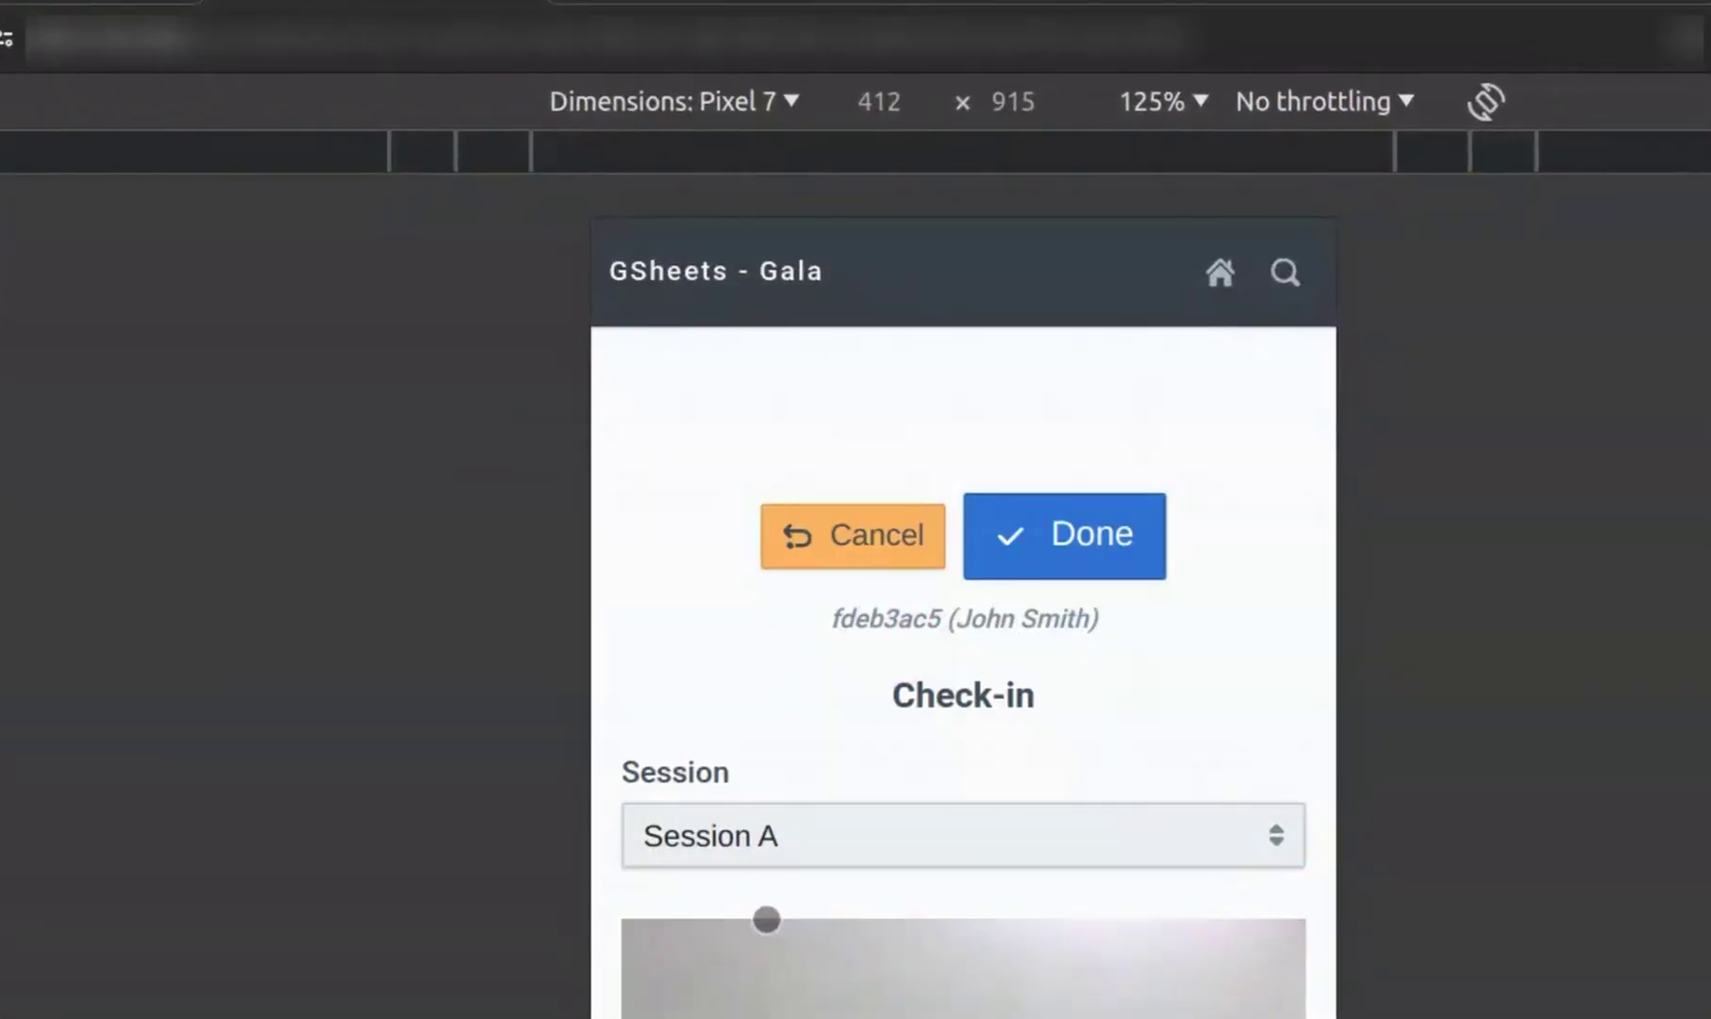
click(1064, 535)
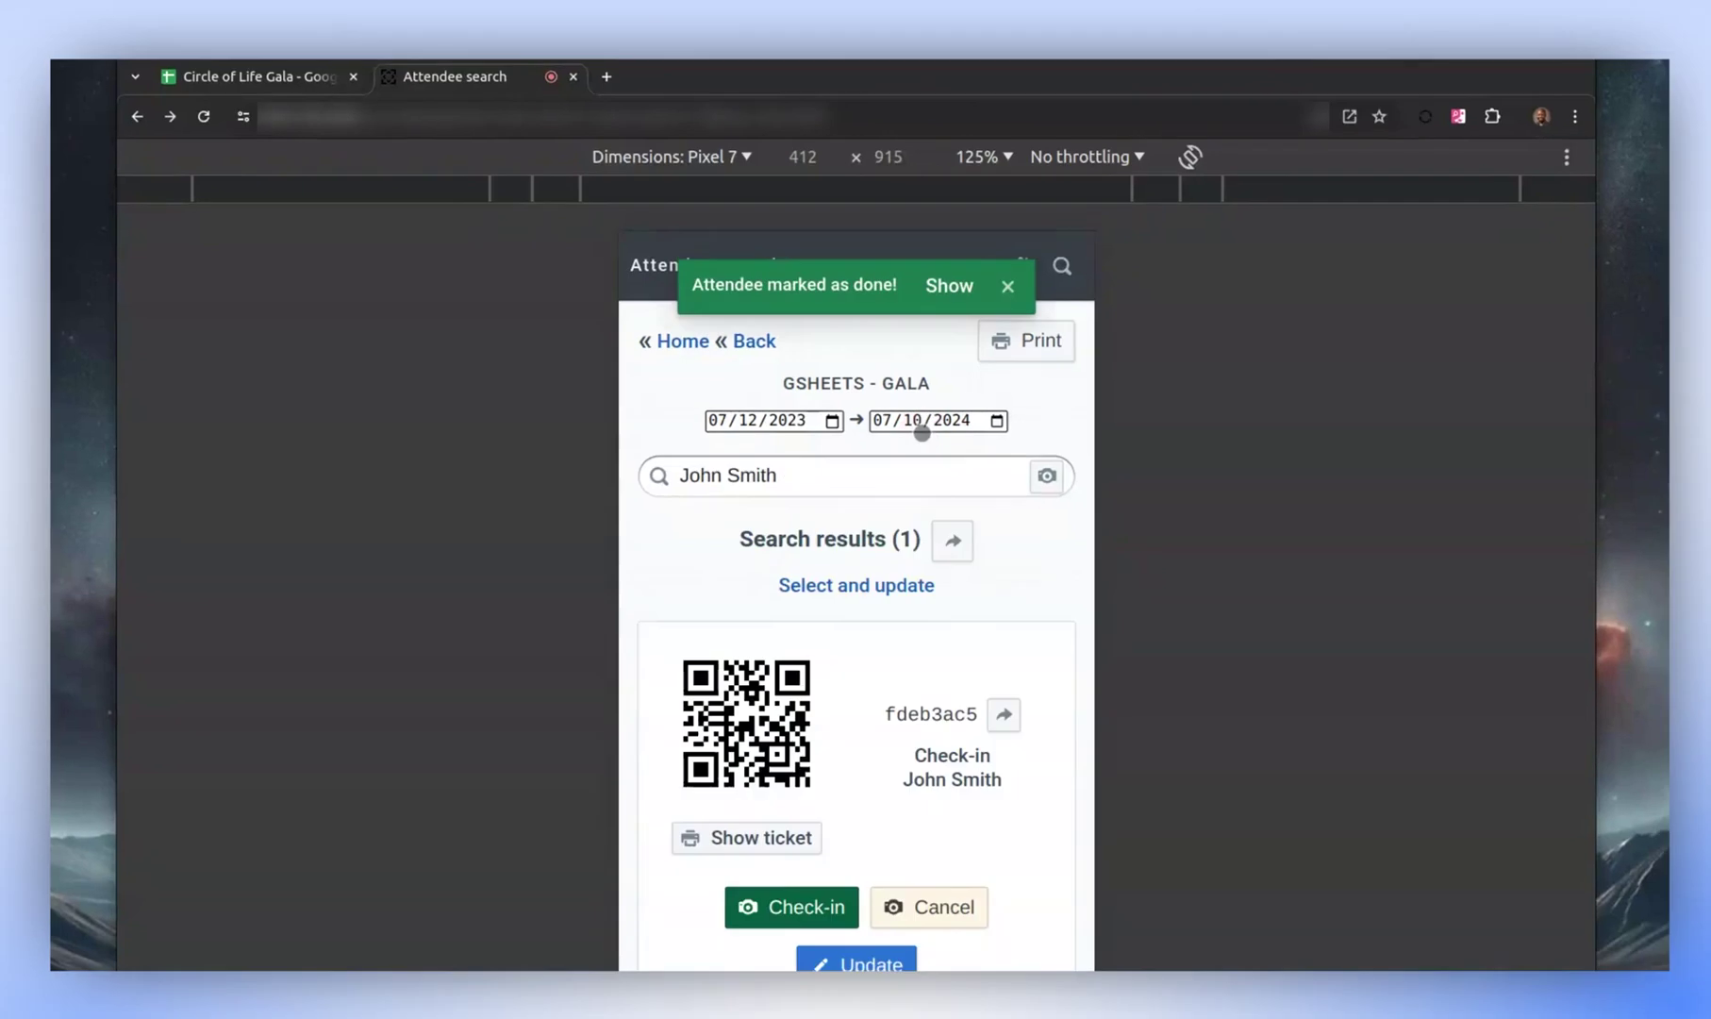
scroll(854, 706, down, 3)
scroll(854, 706, down, 2)
click(752, 811)
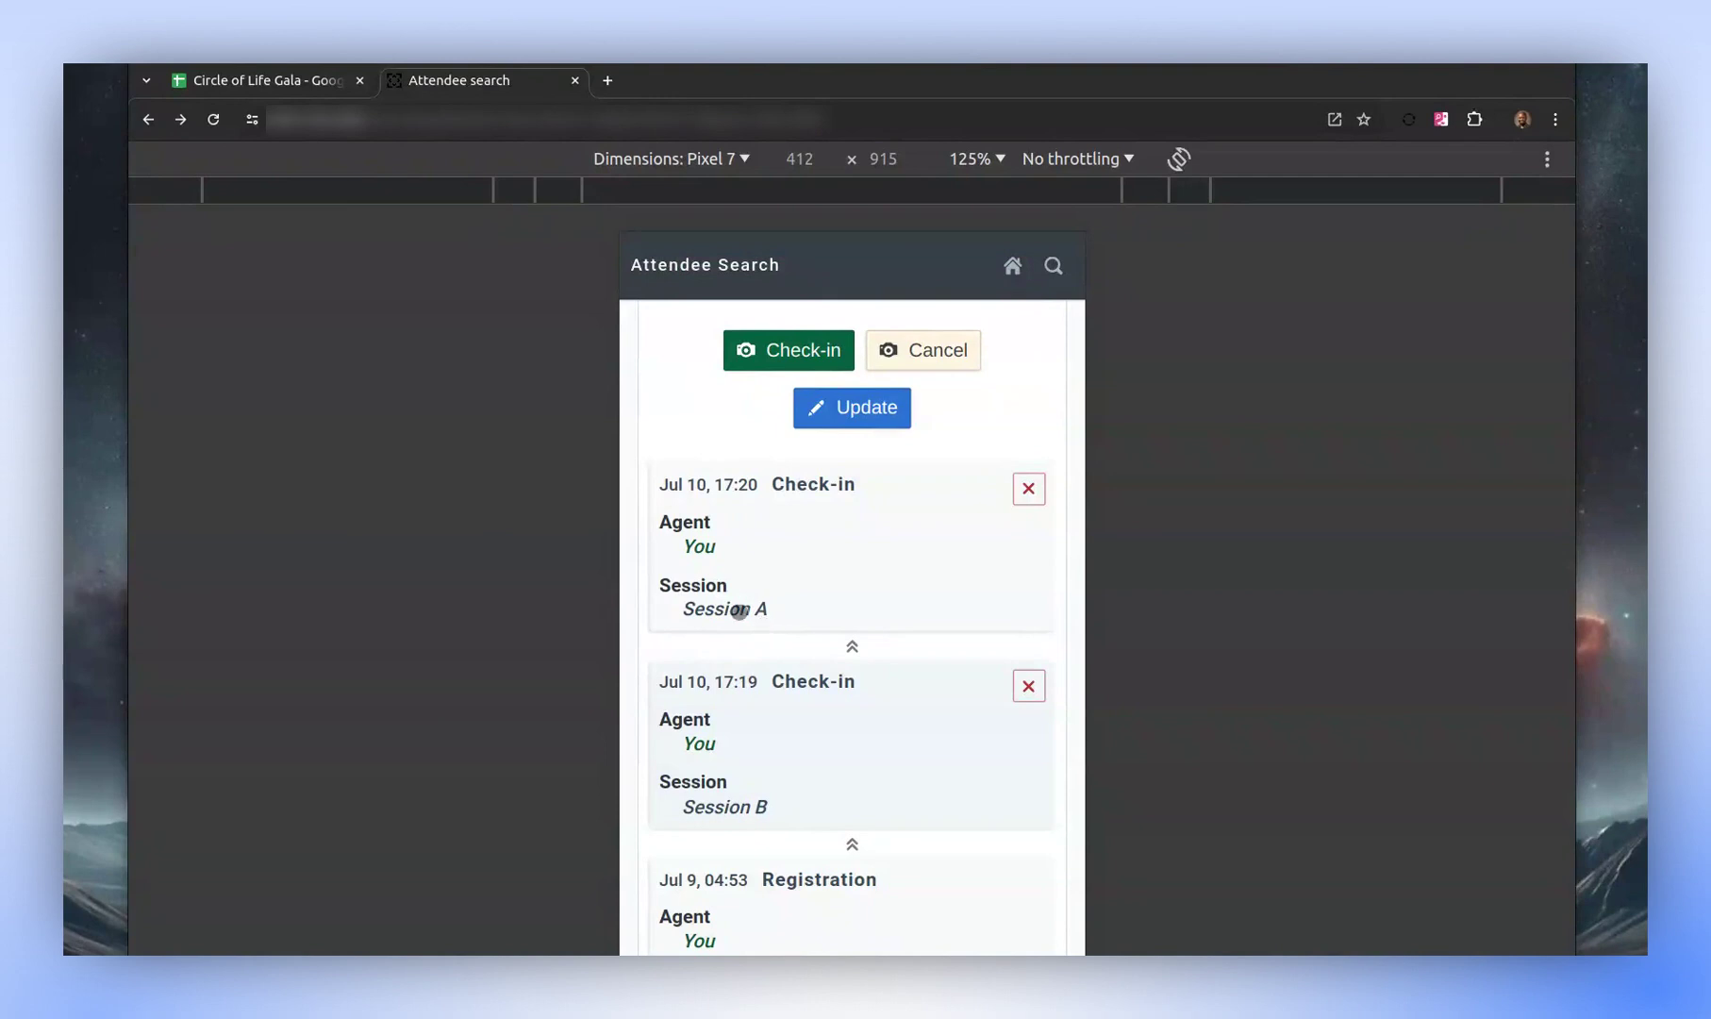
Set the Gala add-on check-in type to Session-specific check-ins with repeats, save, and reload attendee search
click(309, 85)
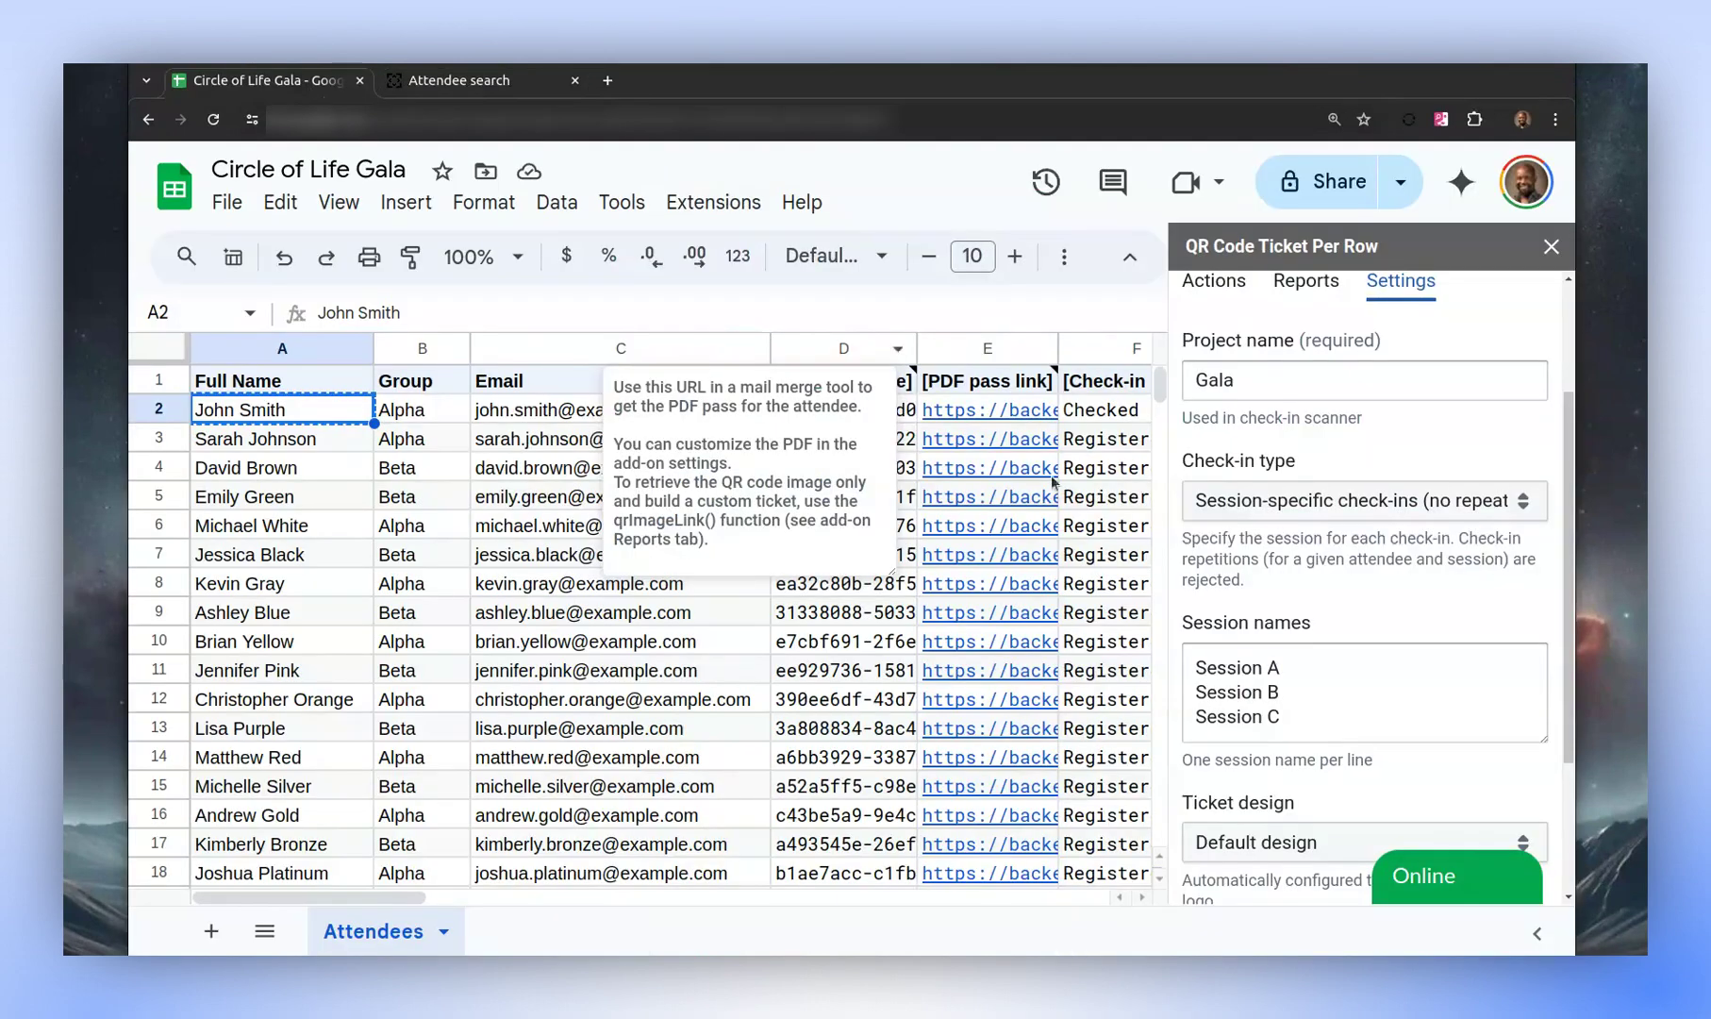
click(1349, 500)
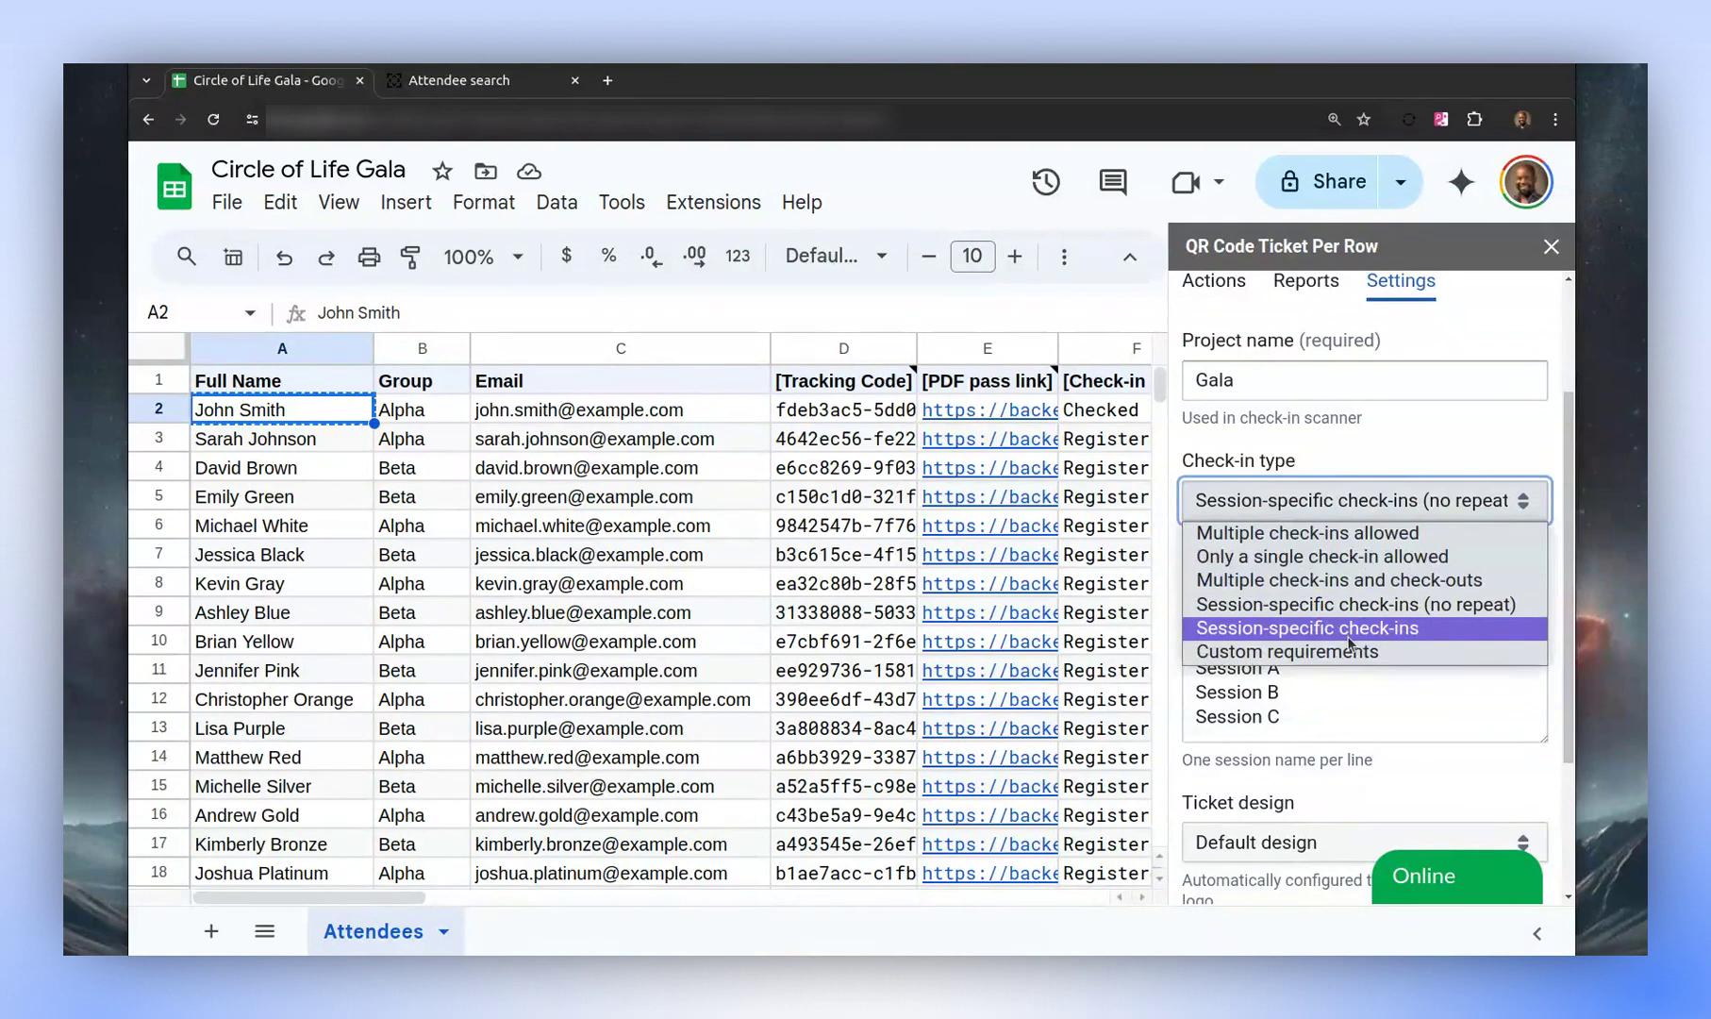
click(1349, 628)
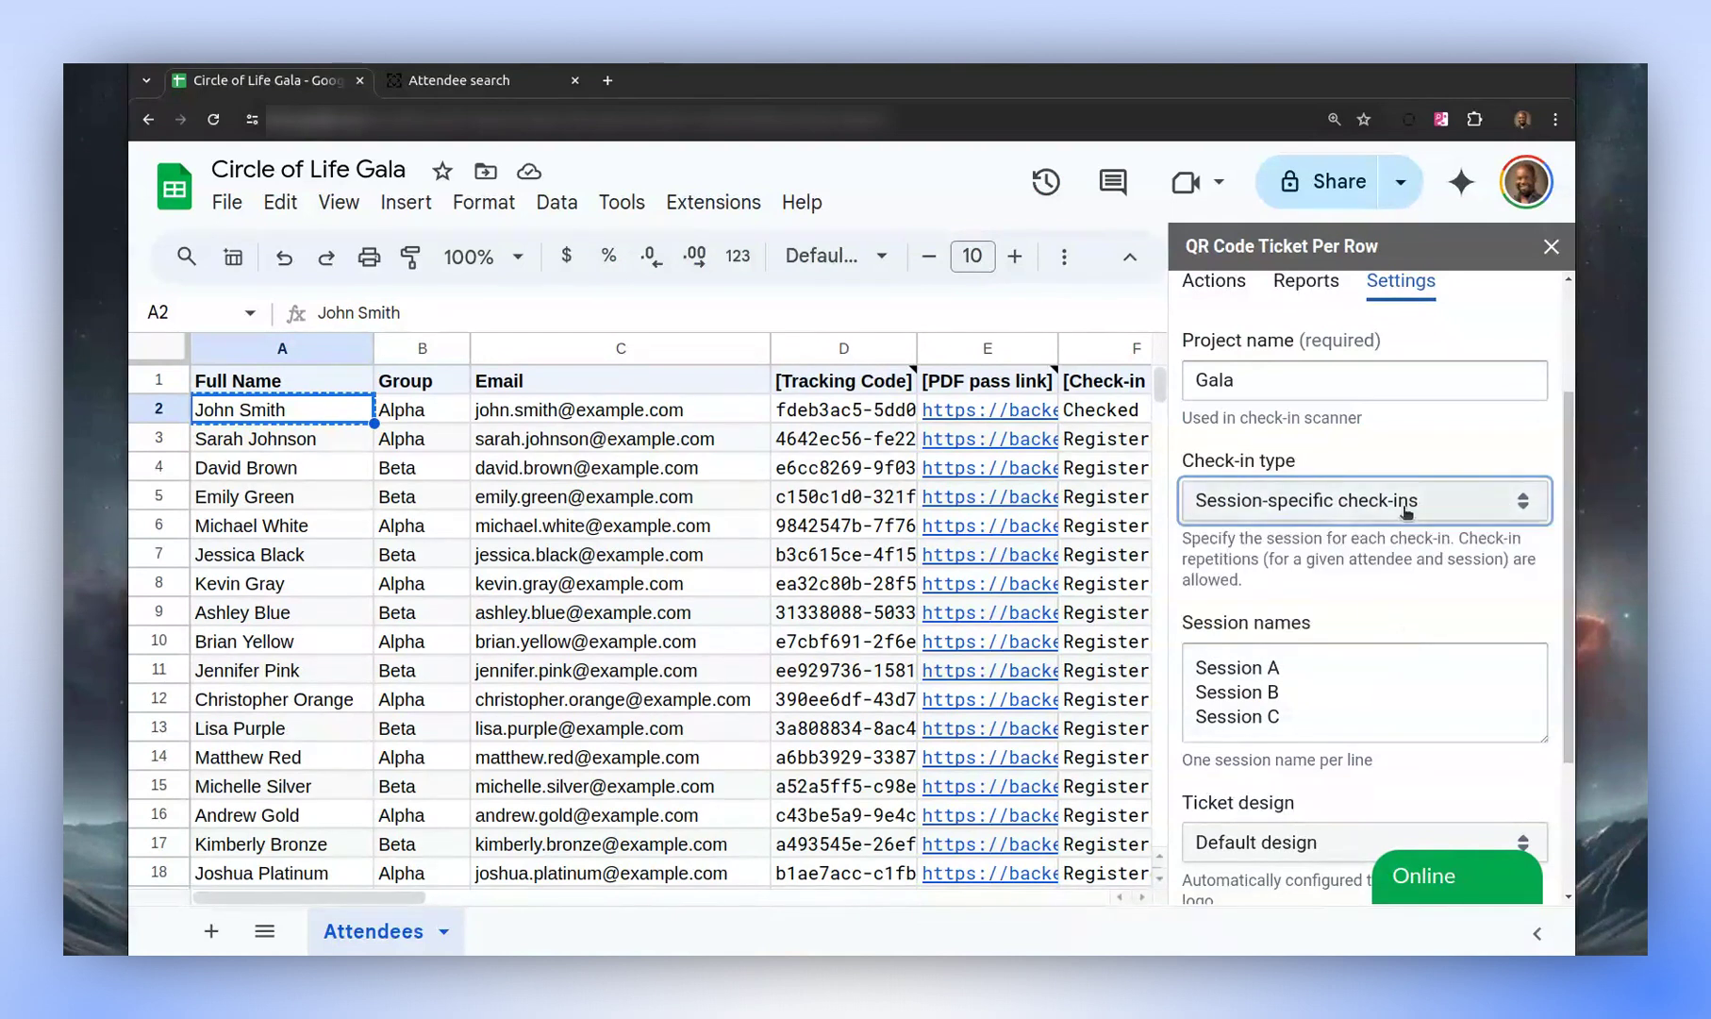
scroll(1401, 512, down, 3)
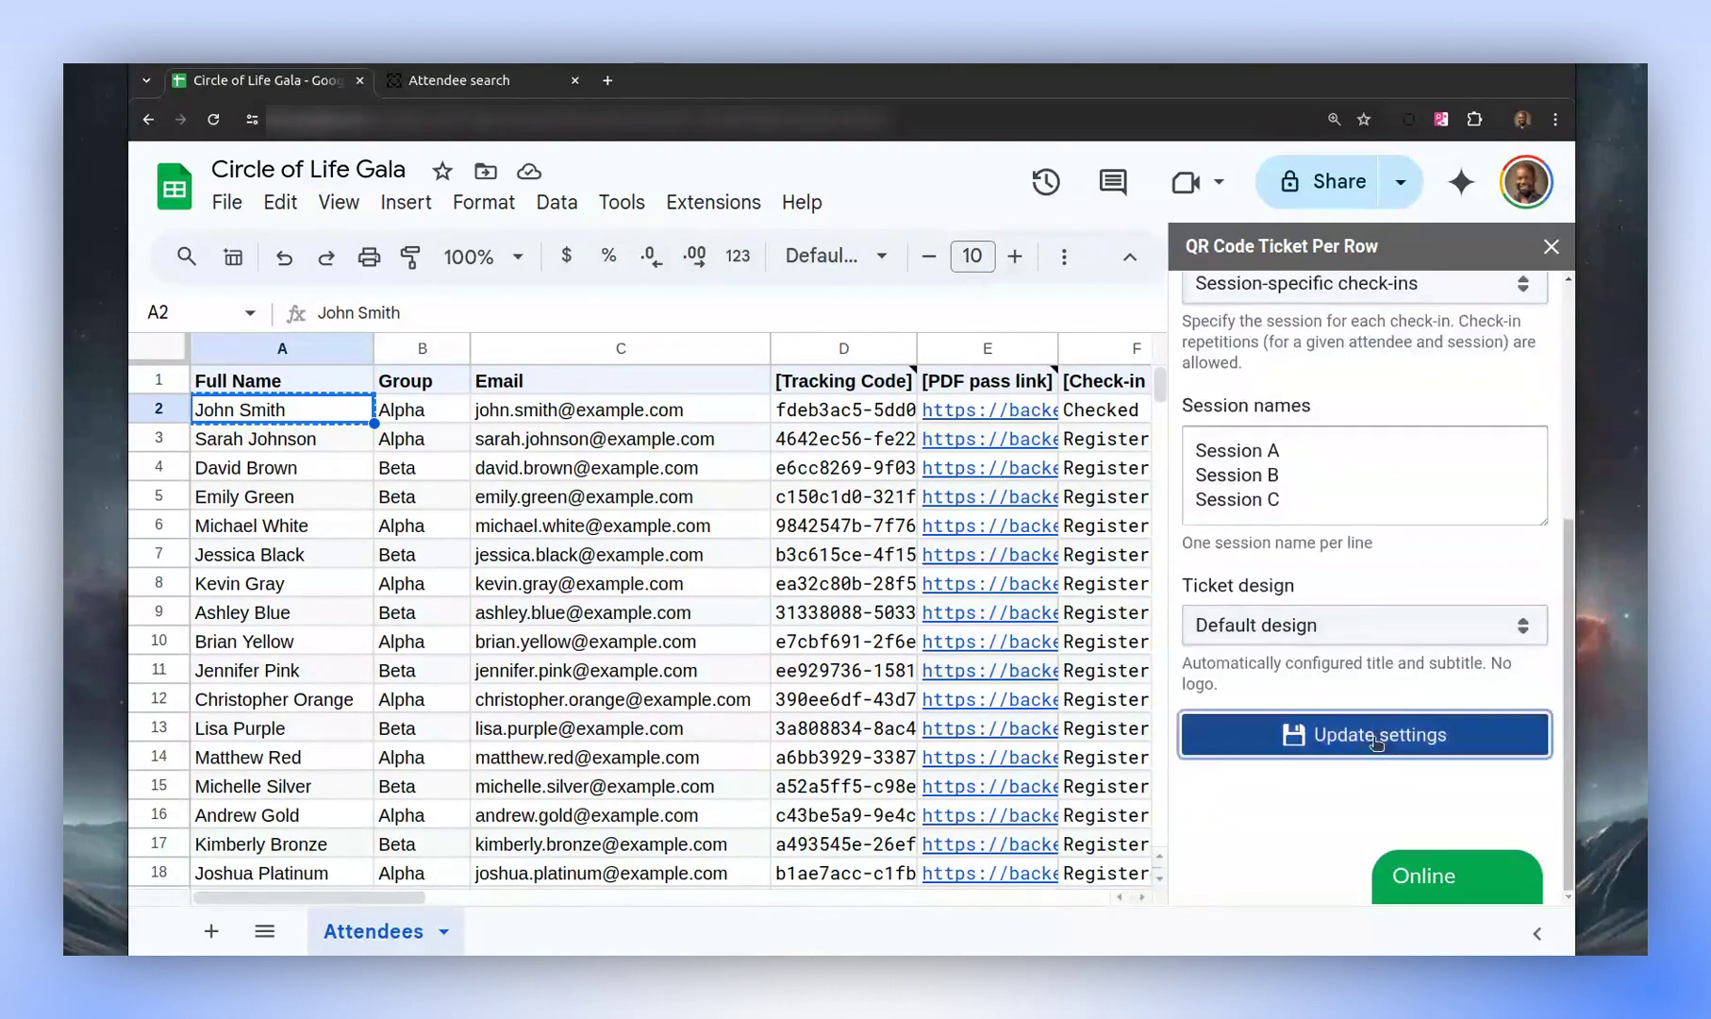
click(1375, 735)
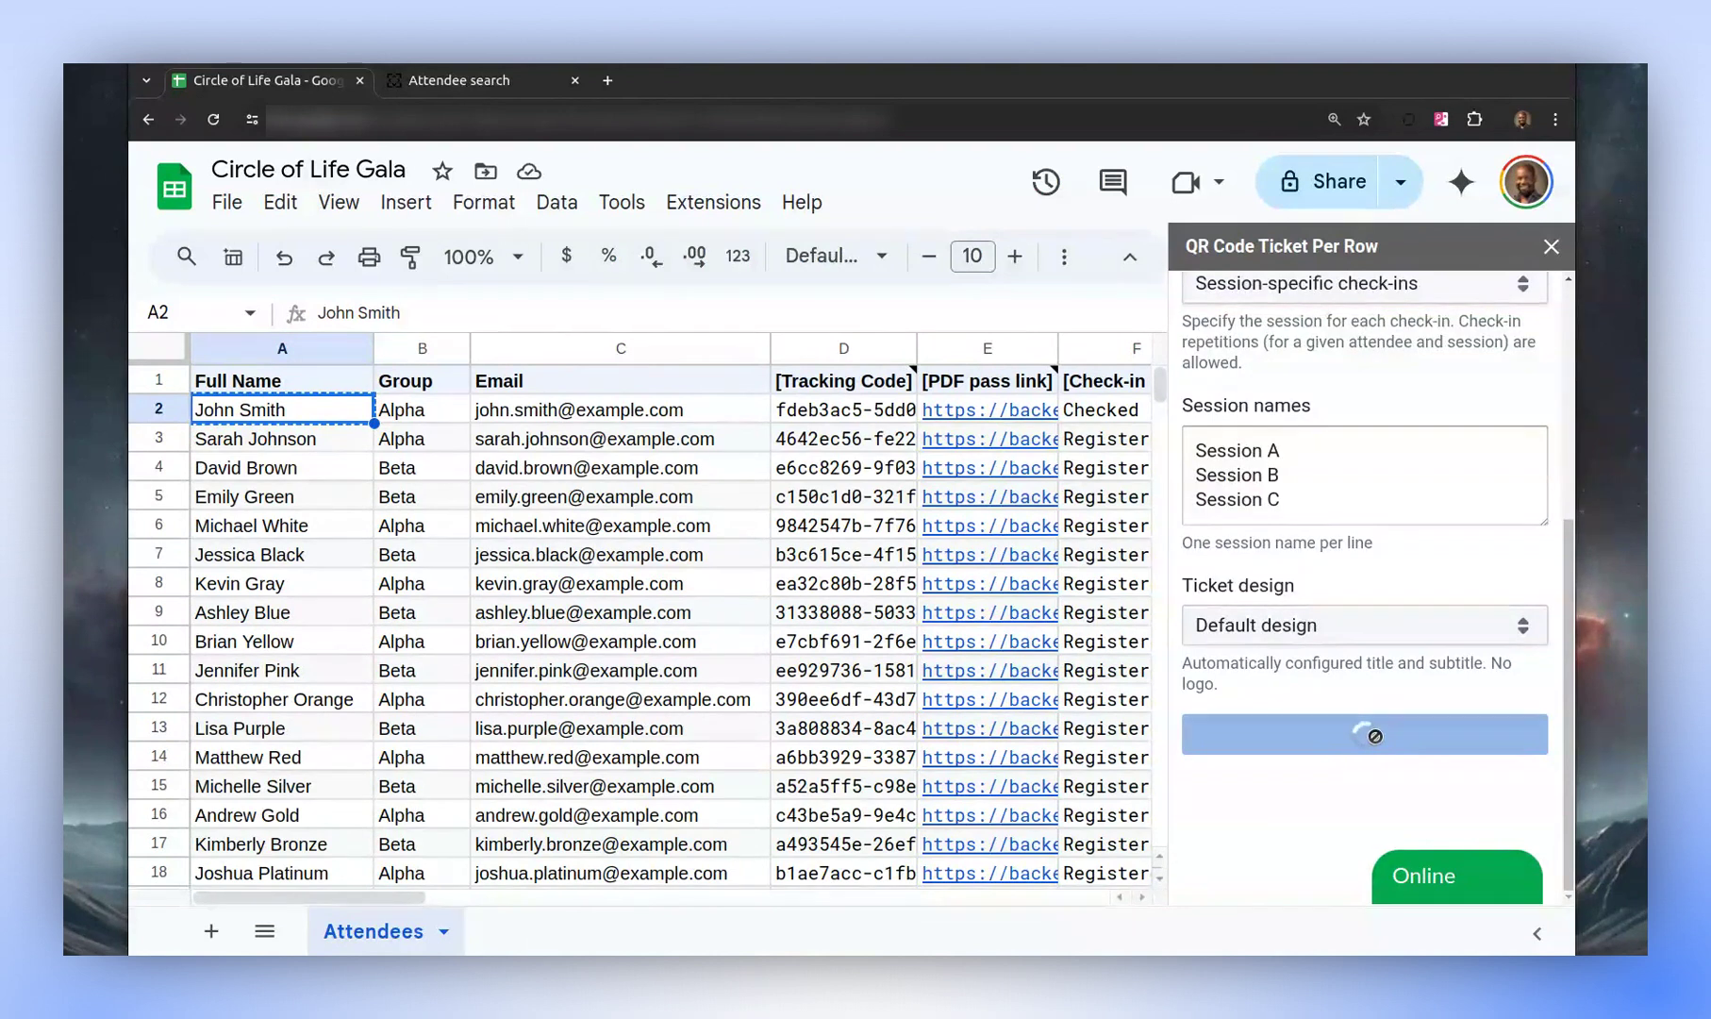
click(458, 80)
click(213, 119)
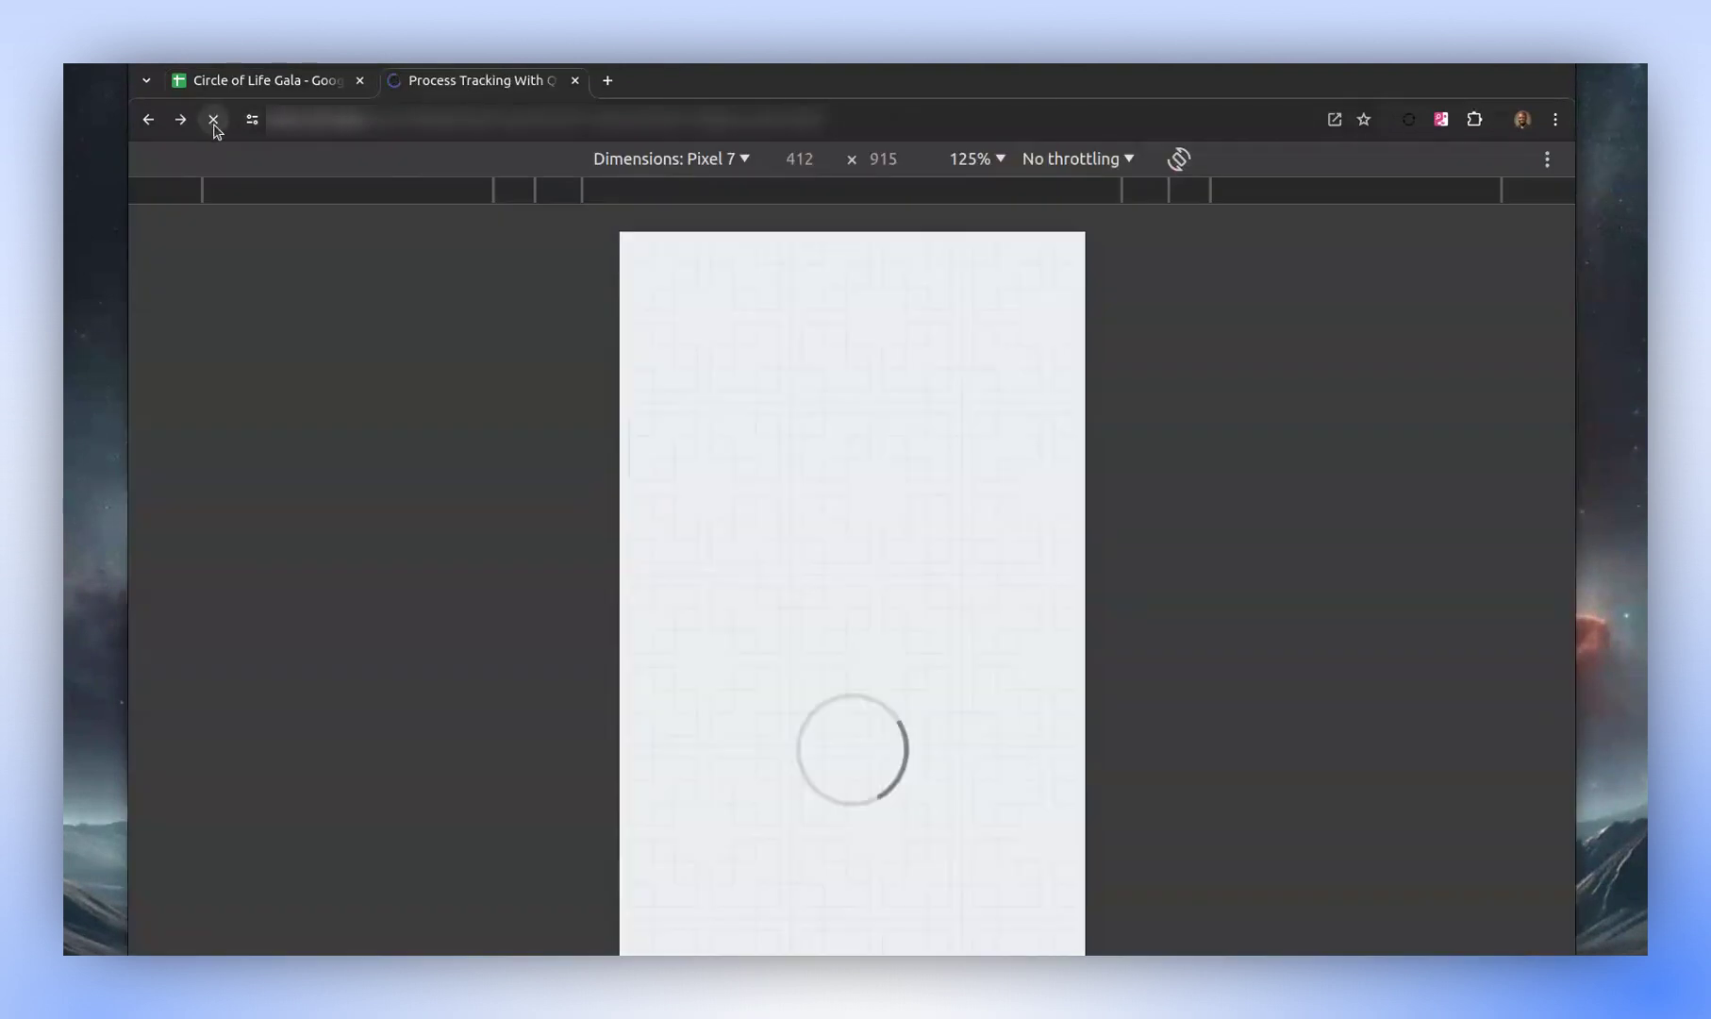
Check the attendee in to Session A again, confirming the repeat is accepted at 17:21 in the history
scroll(764, 759, down, 5)
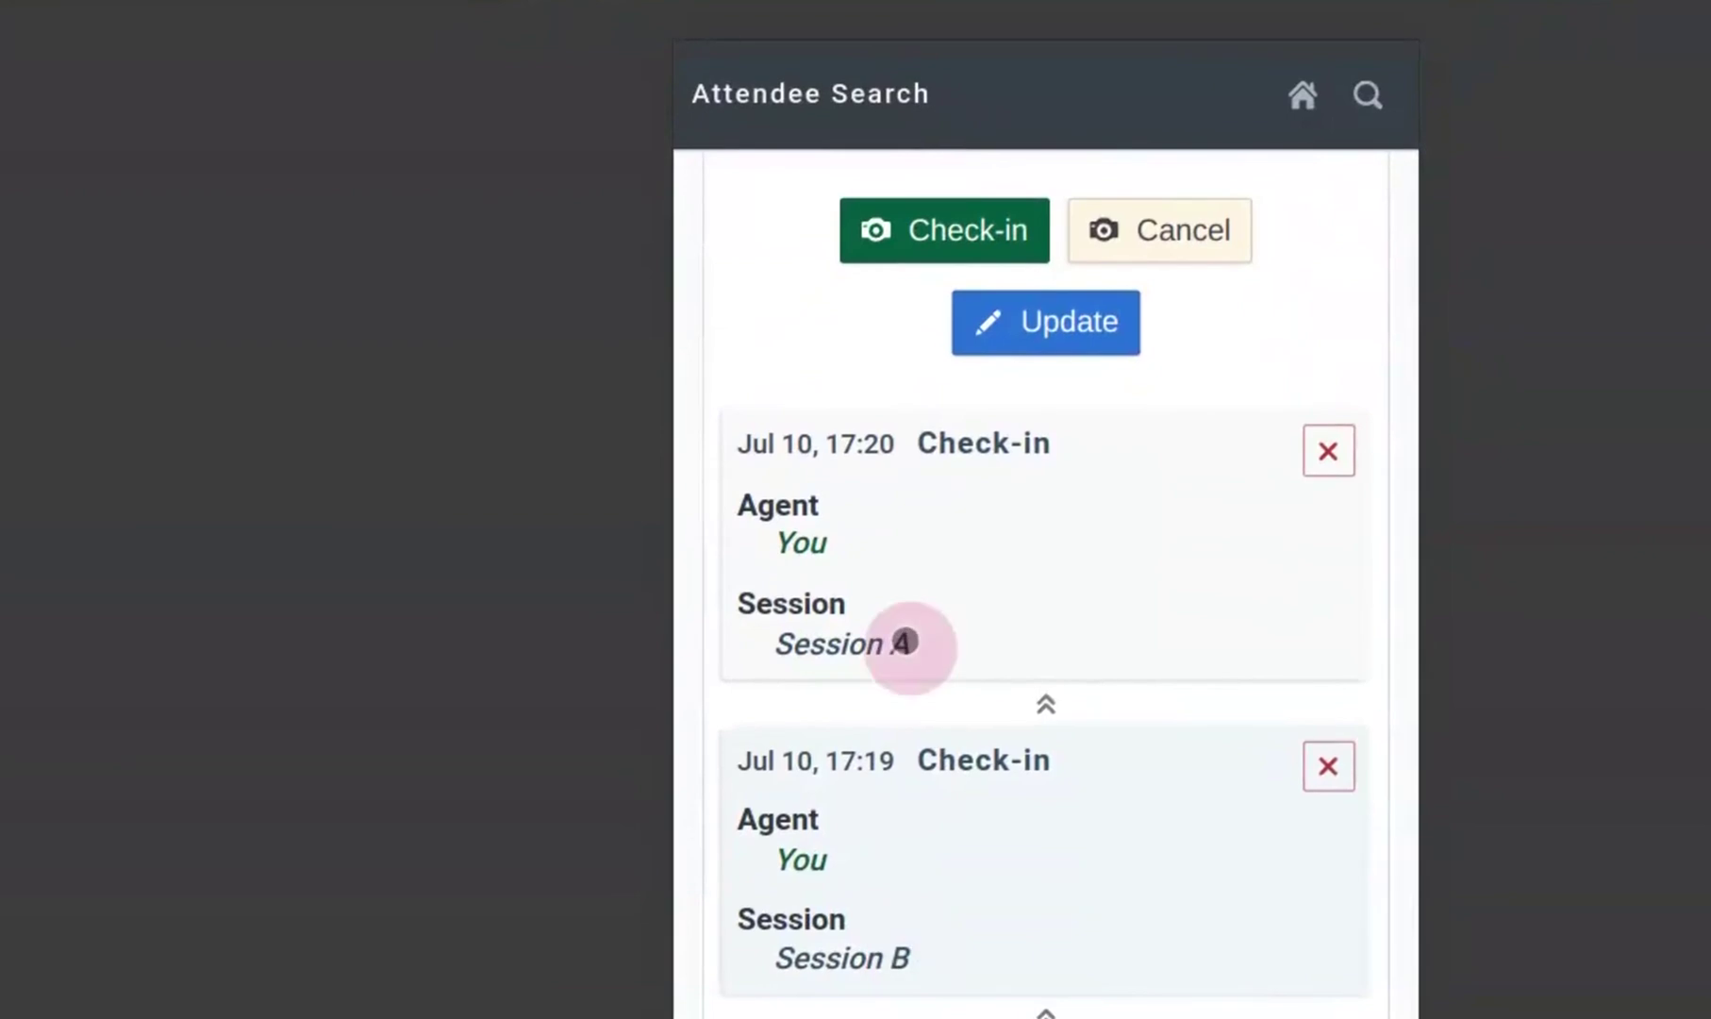
click(962, 230)
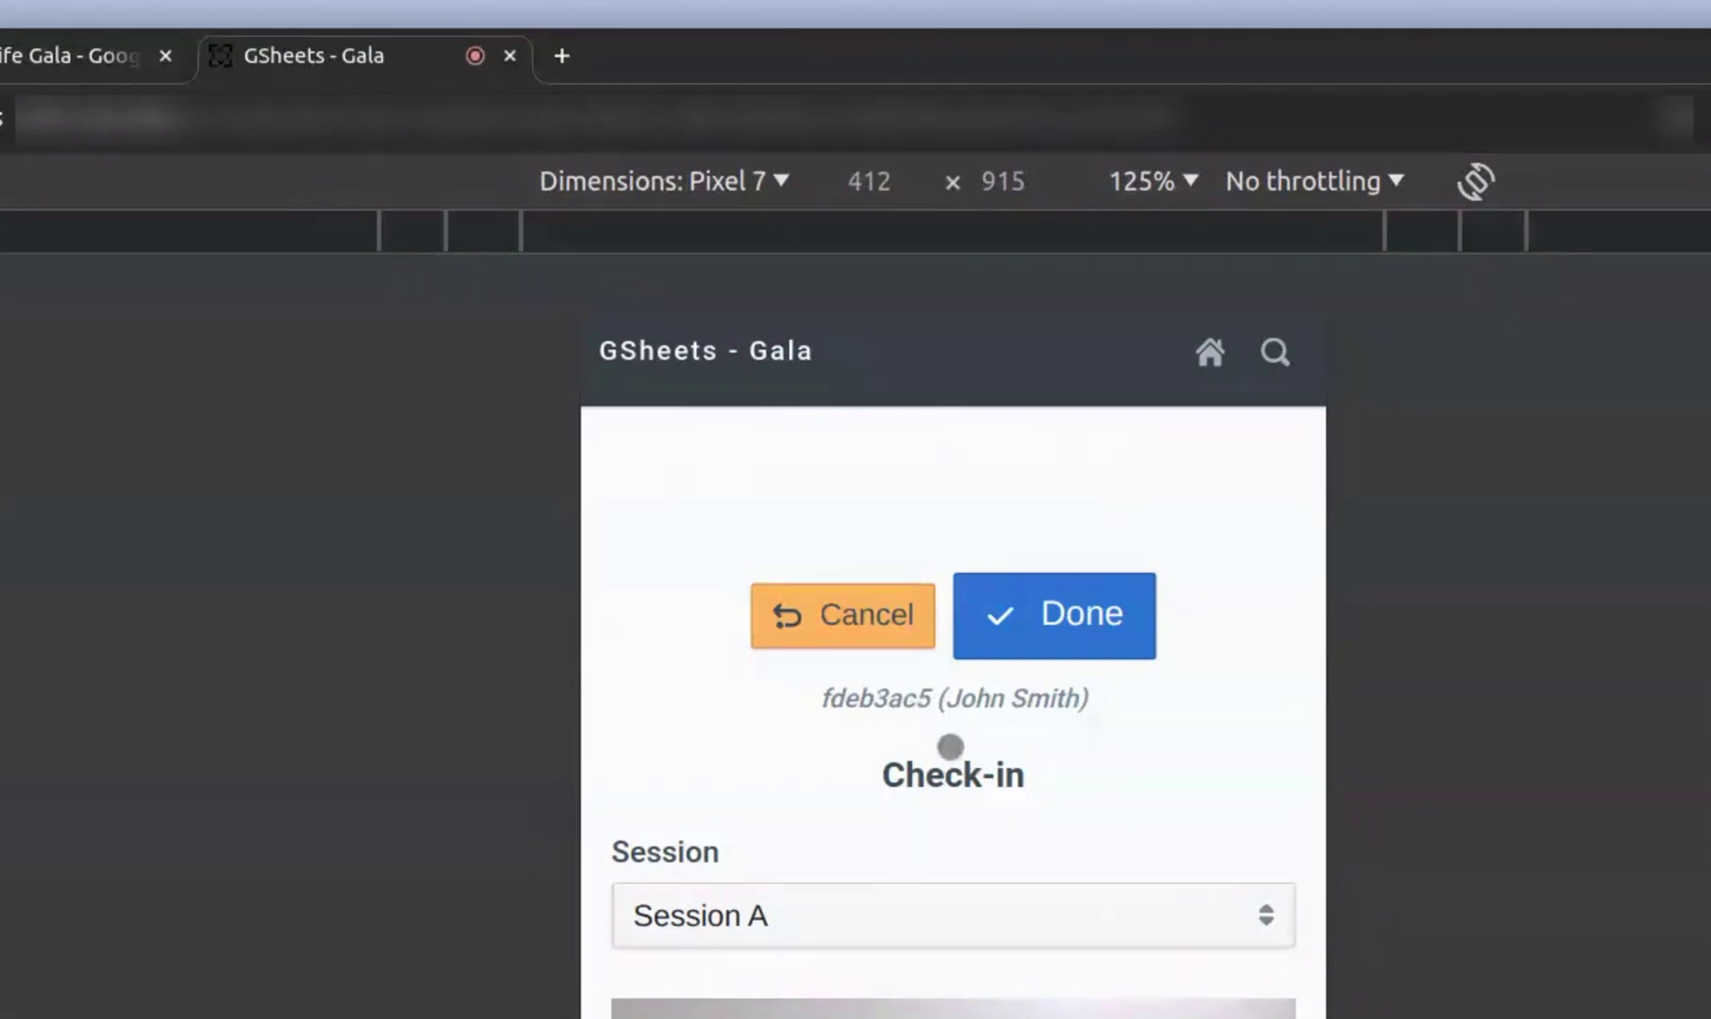
click(1092, 618)
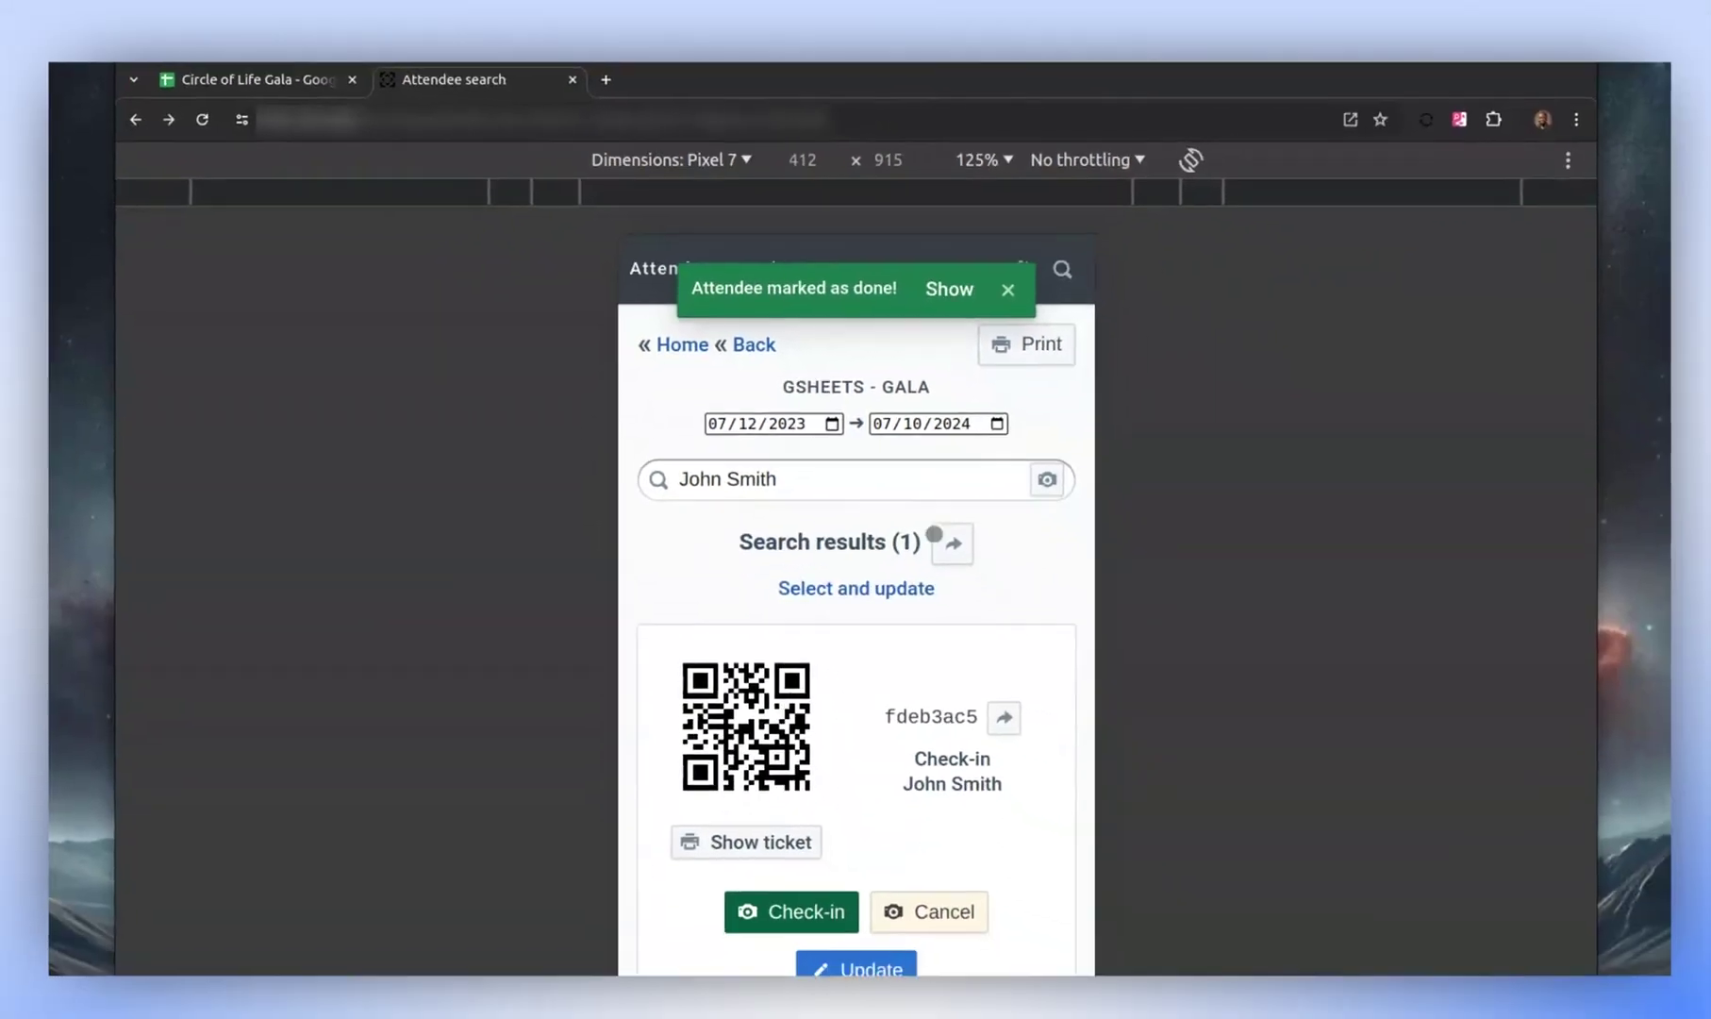
scroll(1075, 755, down, 3)
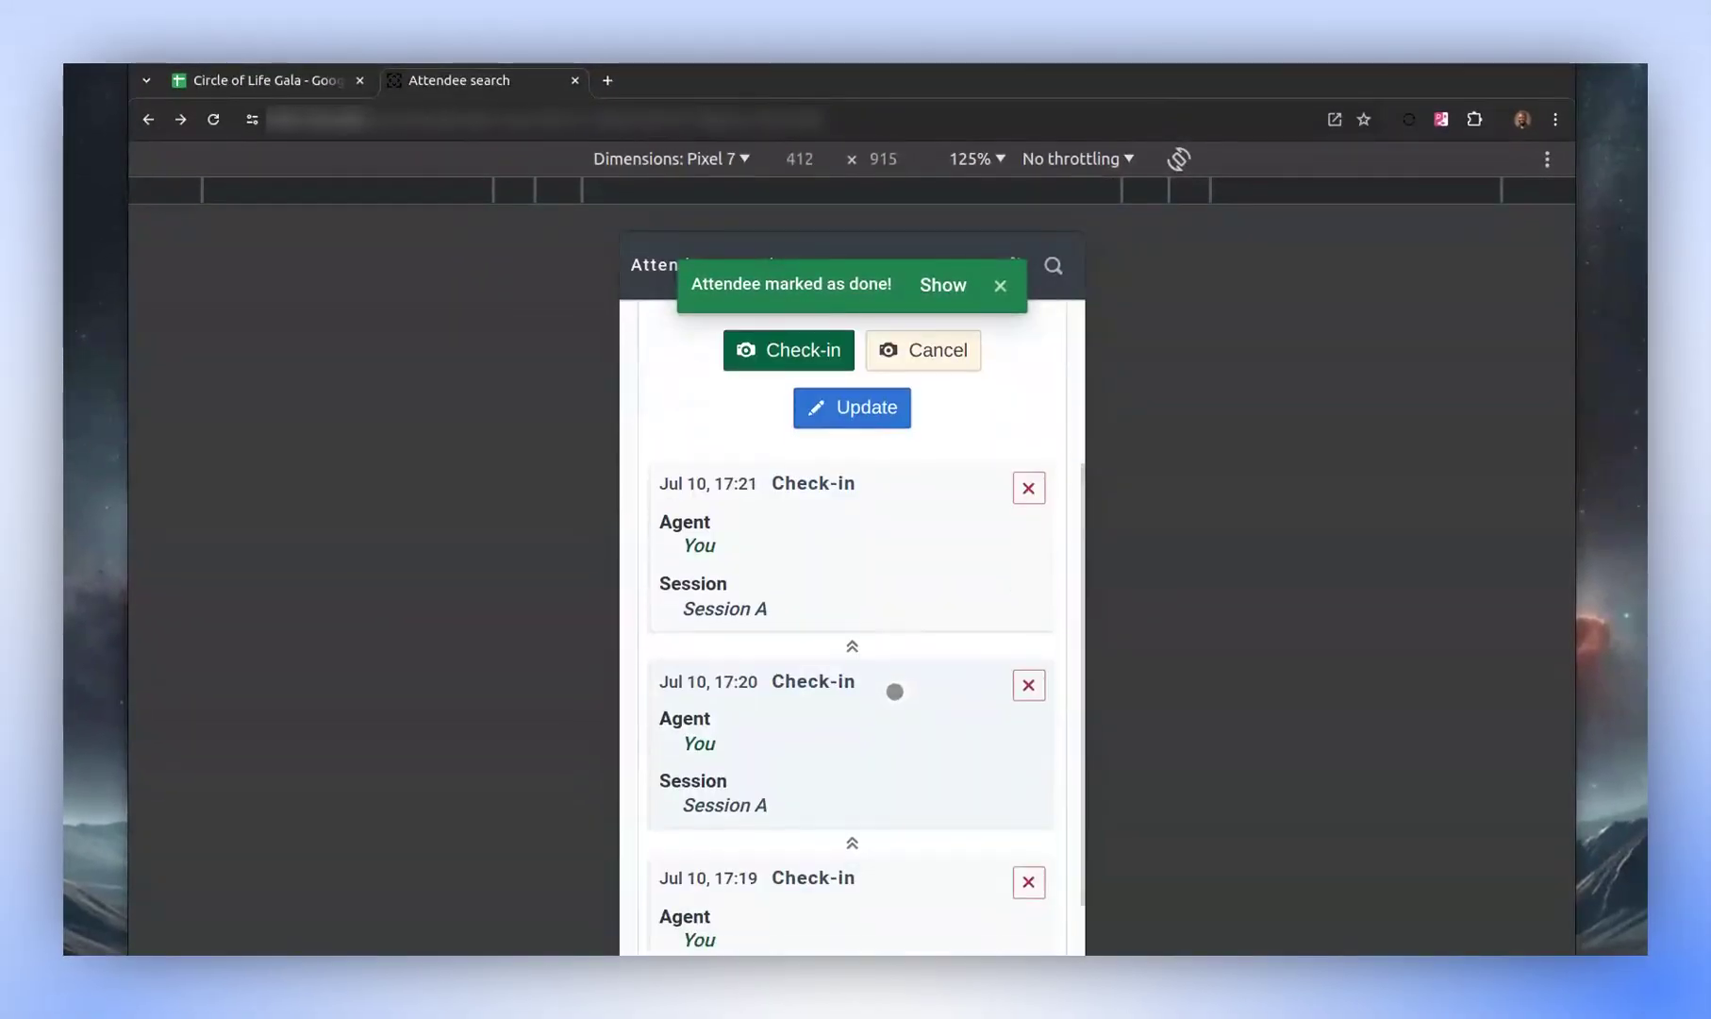
scroll(764, 683, down, 1)
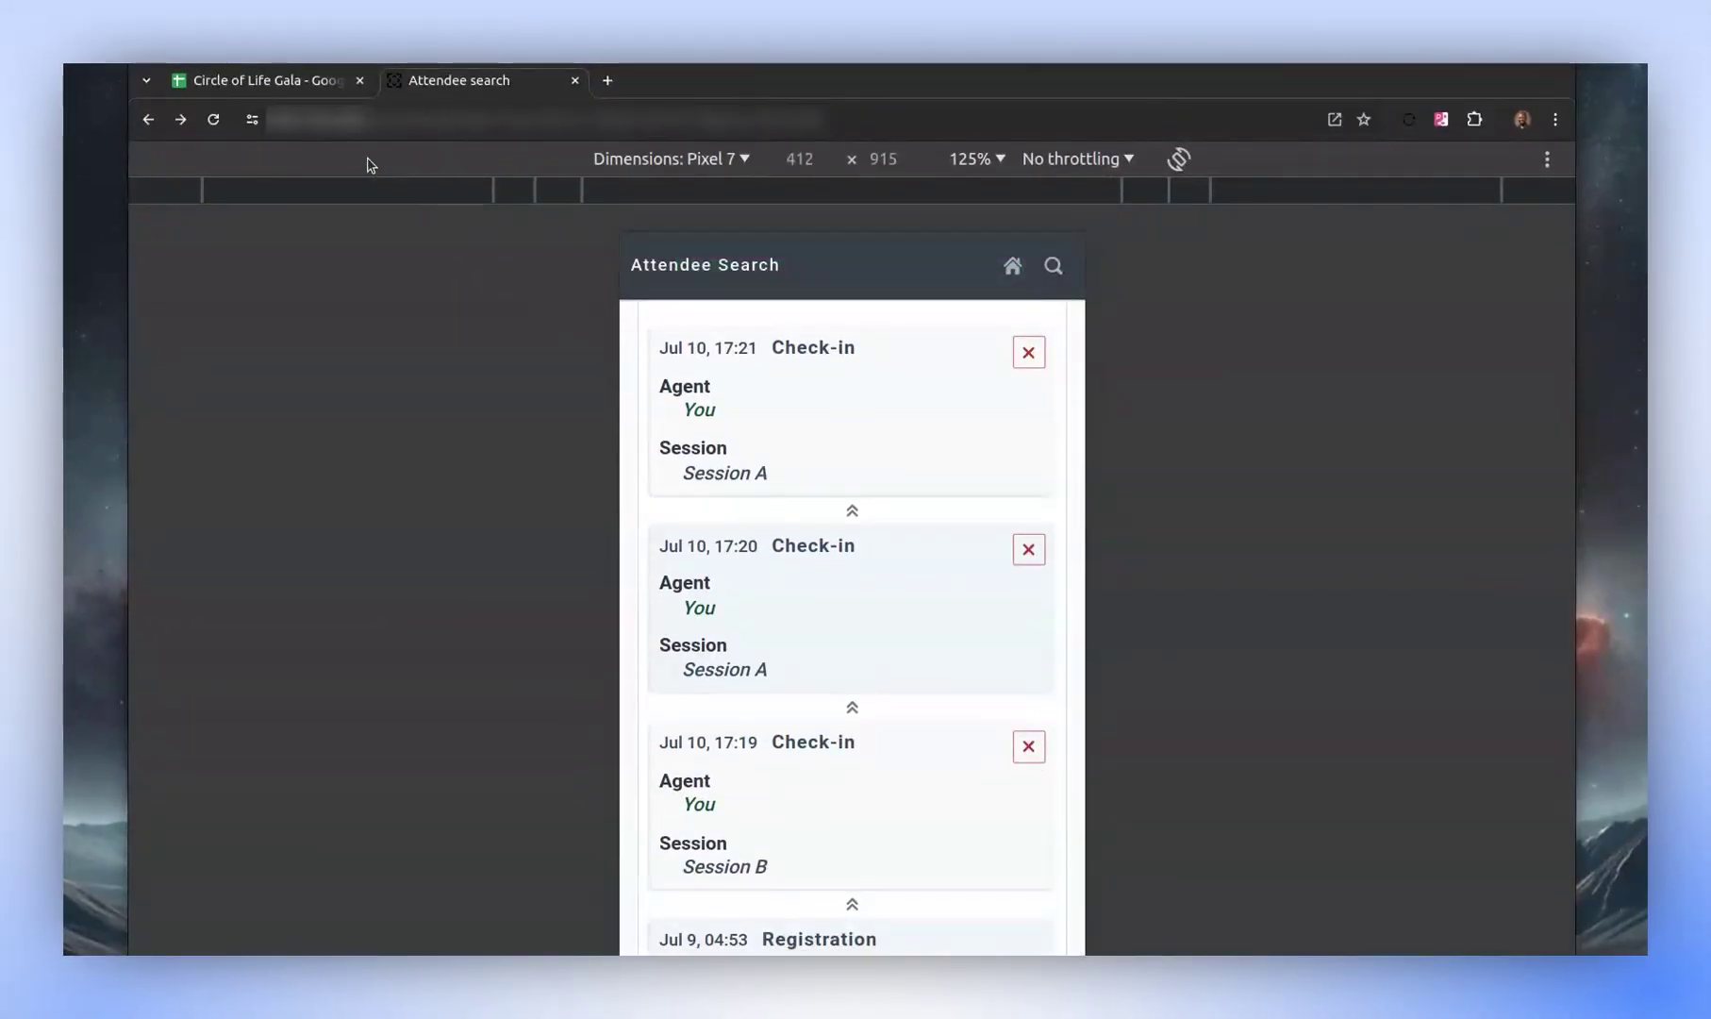
click(302, 83)
click(1457, 505)
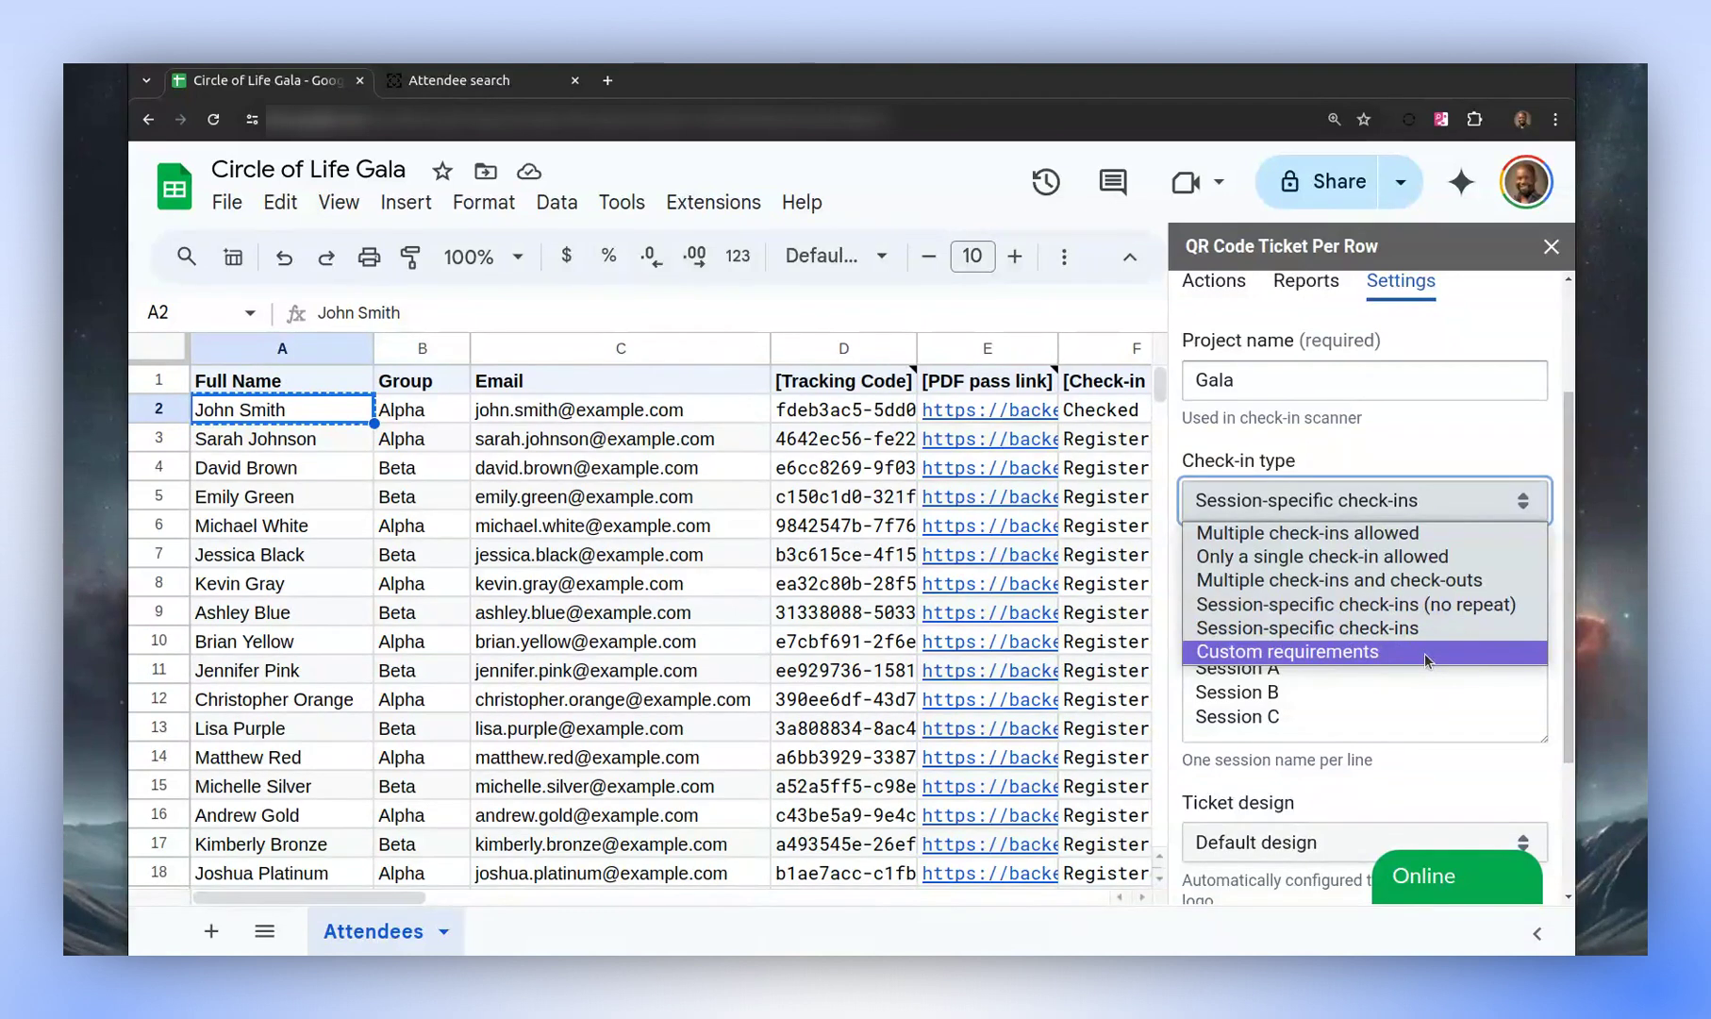
key(Up)
key(Up)
key(Up)
key(Up)
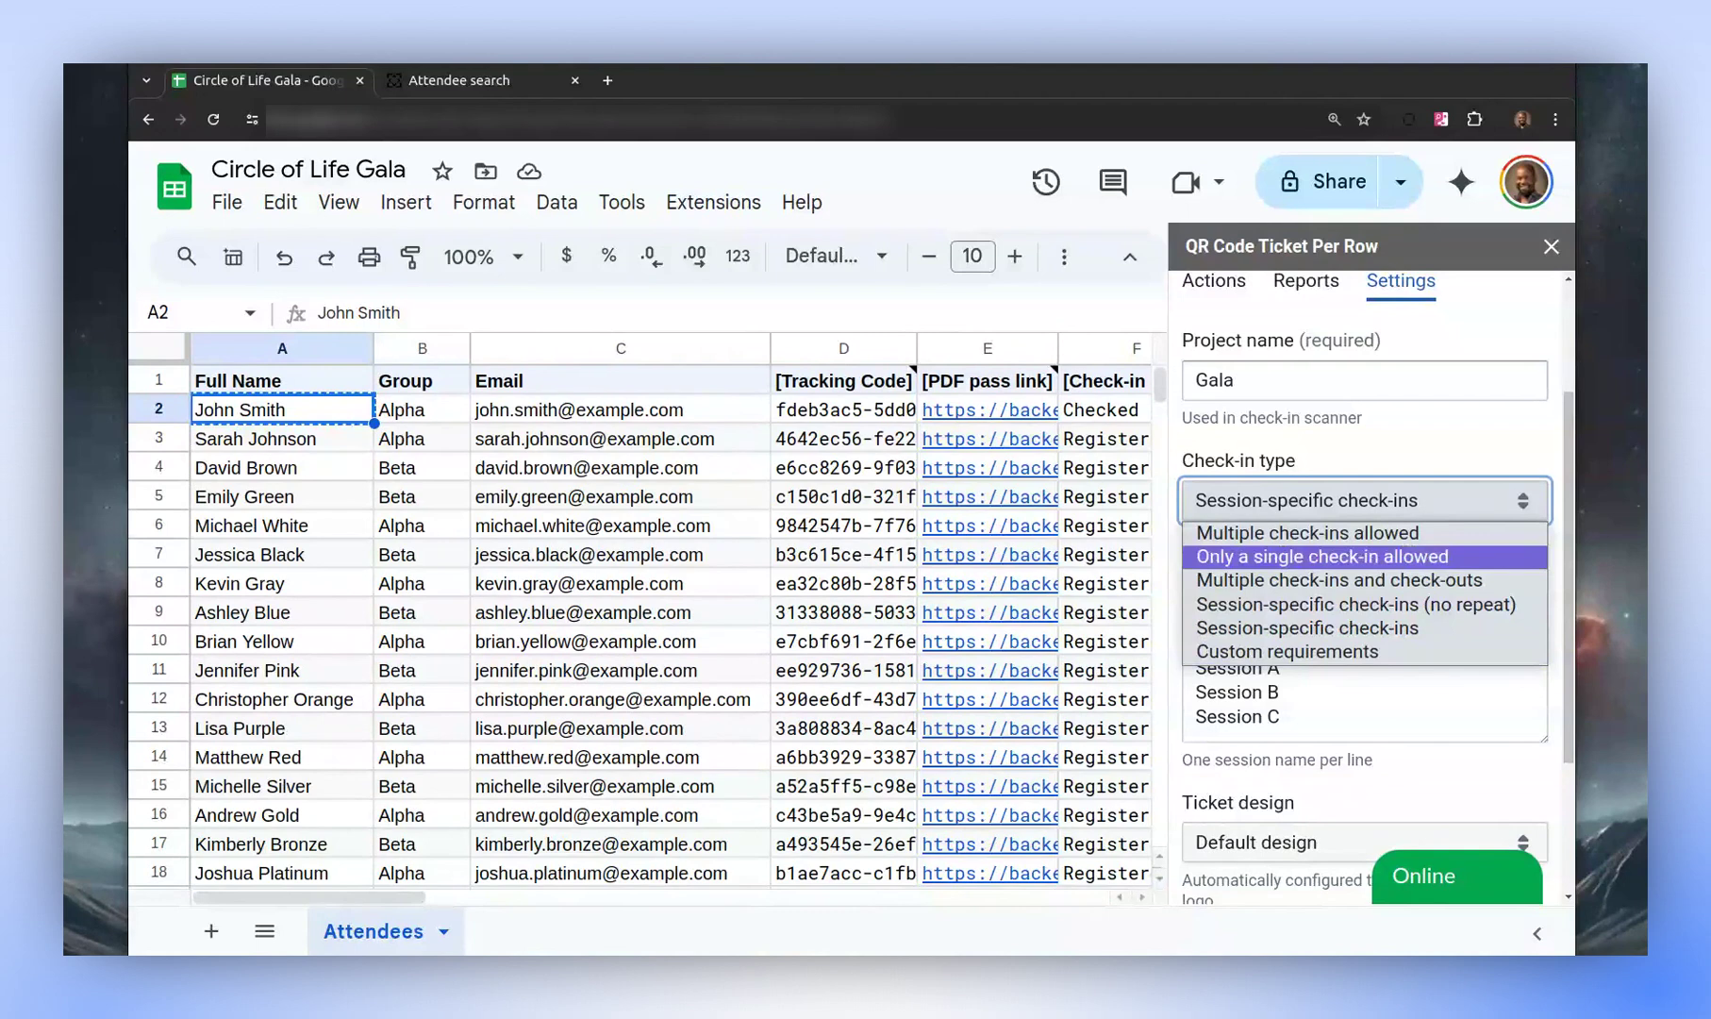
key(Escape)
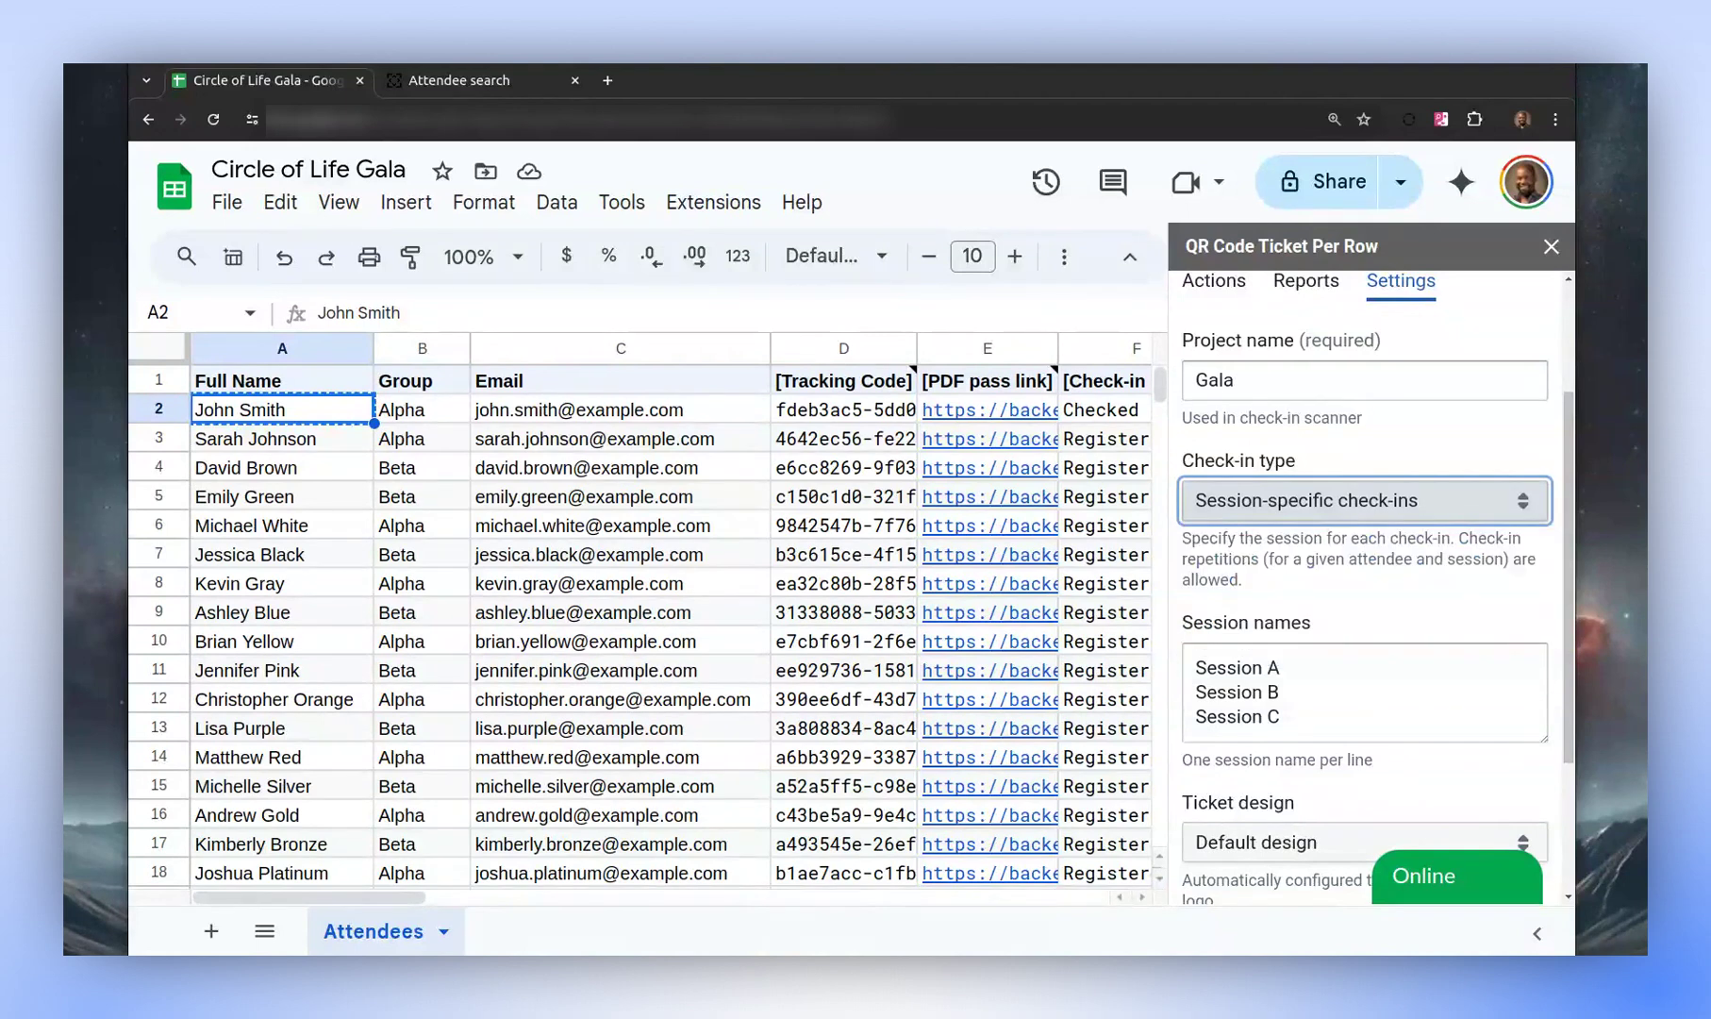